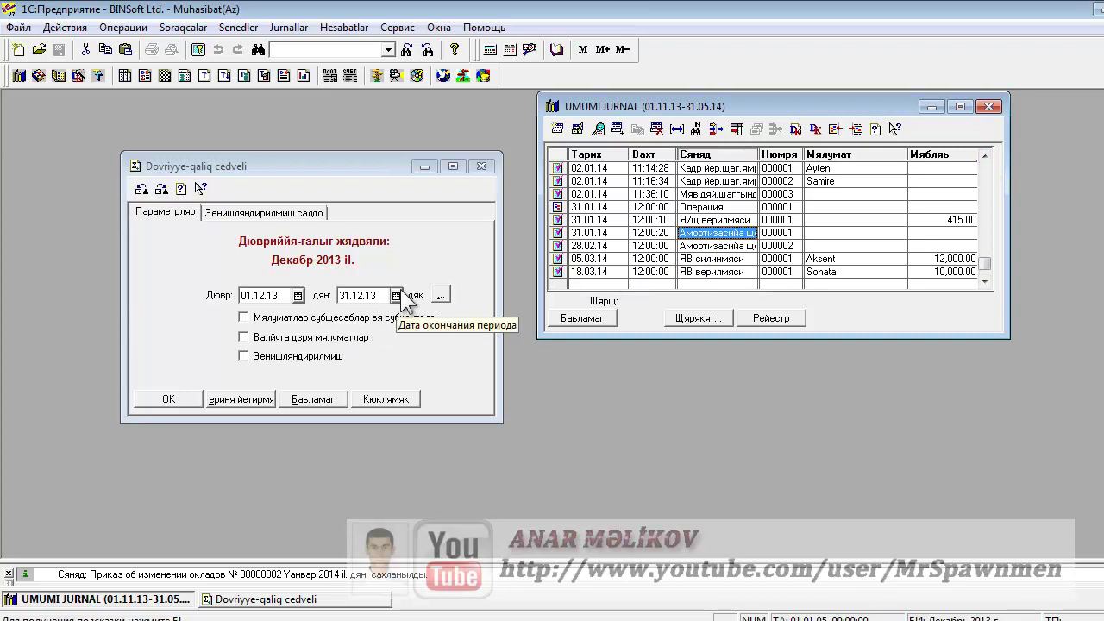
Set the trial balance period's end date to 31.03.14, generate the report and look through its account balances
{"action": "left_click", "coordinate": [395, 295]}
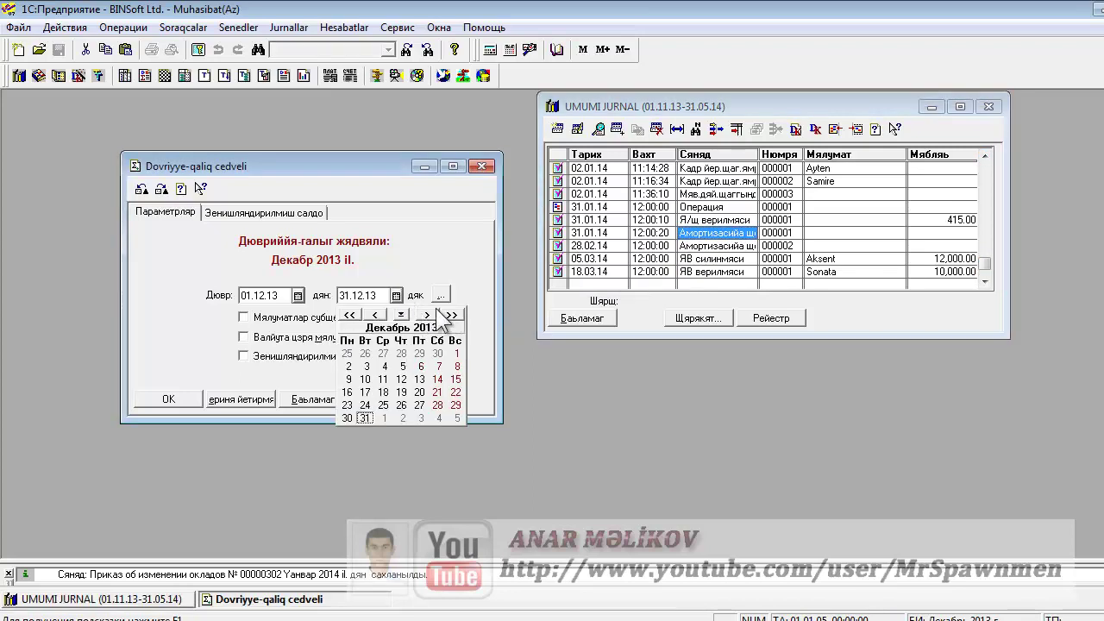
{"action": "left_click", "coordinate": [427, 314]}
{"action": "left_click", "coordinate": [427, 315]}
{"action": "left_click", "coordinate": [427, 315]}
{"action": "left_click", "coordinate": [426, 314]}
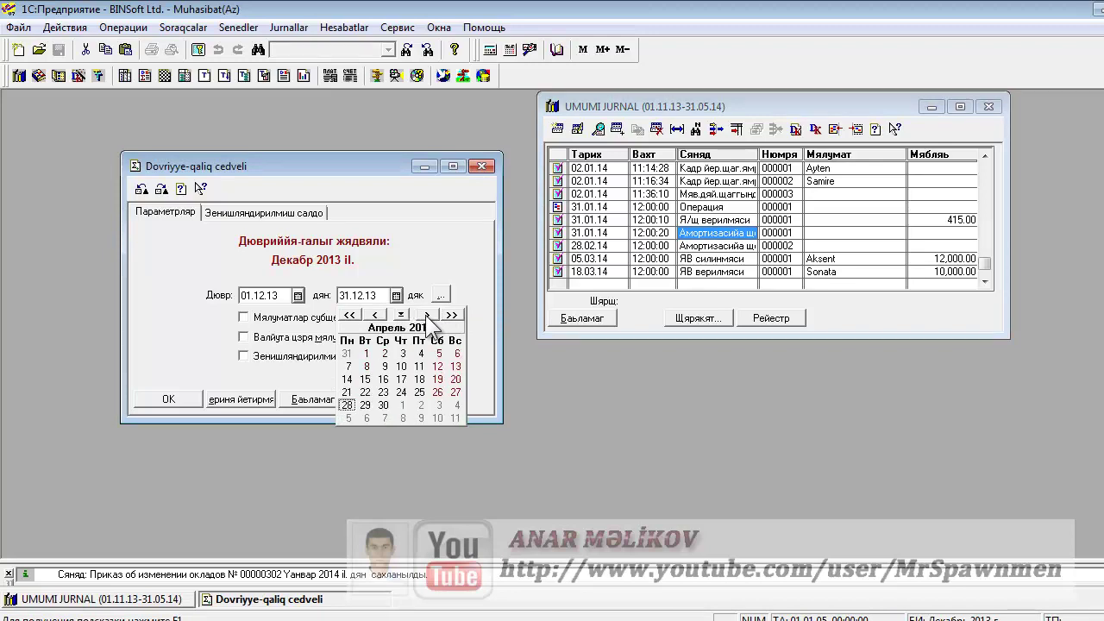
{"action": "left_click", "coordinate": [375, 315]}
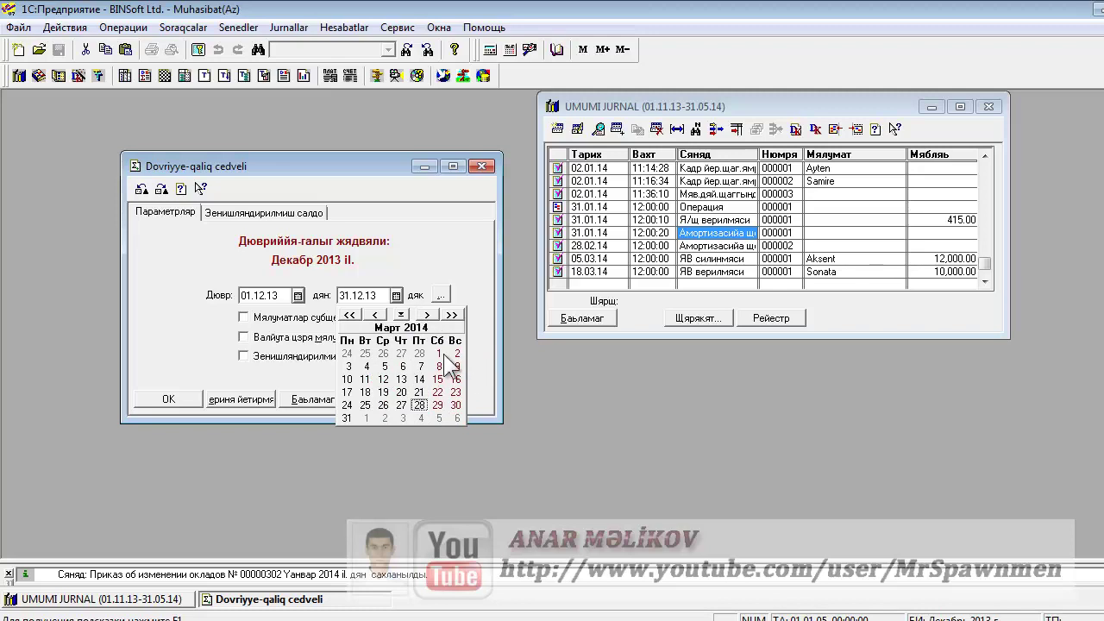
{"action": "left_click", "coordinate": [347, 416]}
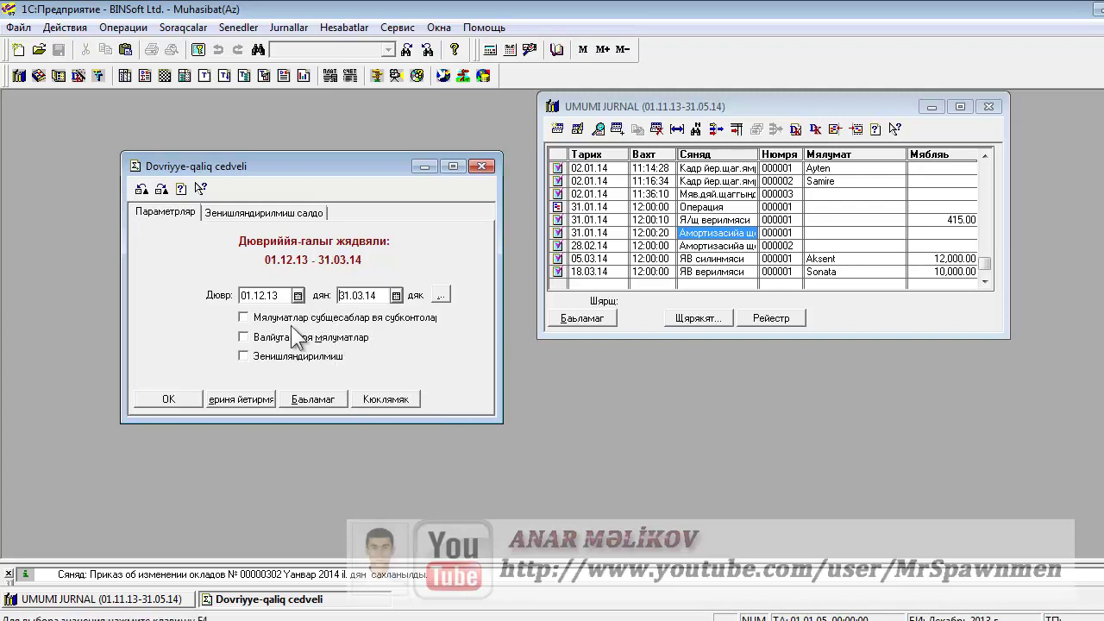
{"action": "left_click", "coordinate": [169, 398]}
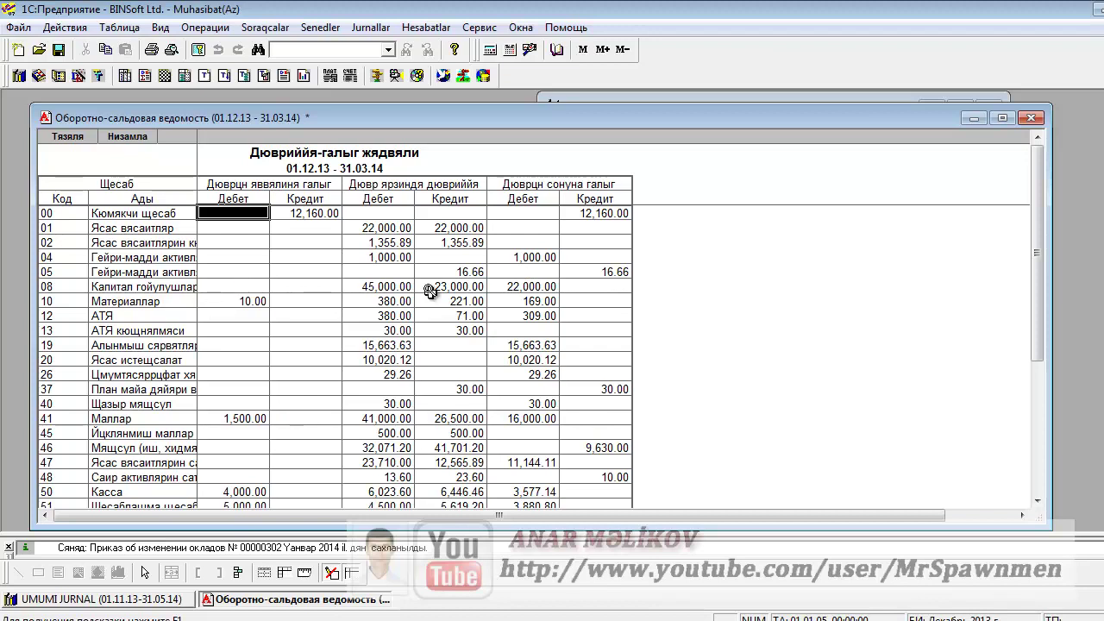
{"action": "scroll", "coordinate": [431, 298], "scroll_direction": "down", "scroll_amount": 5}
{"action": "scroll", "coordinate": [435, 327], "scroll_direction": "down", "scroll_amount": 4}
{"action": "scroll", "coordinate": [431, 320], "scroll_direction": "up", "scroll_amount": 9}
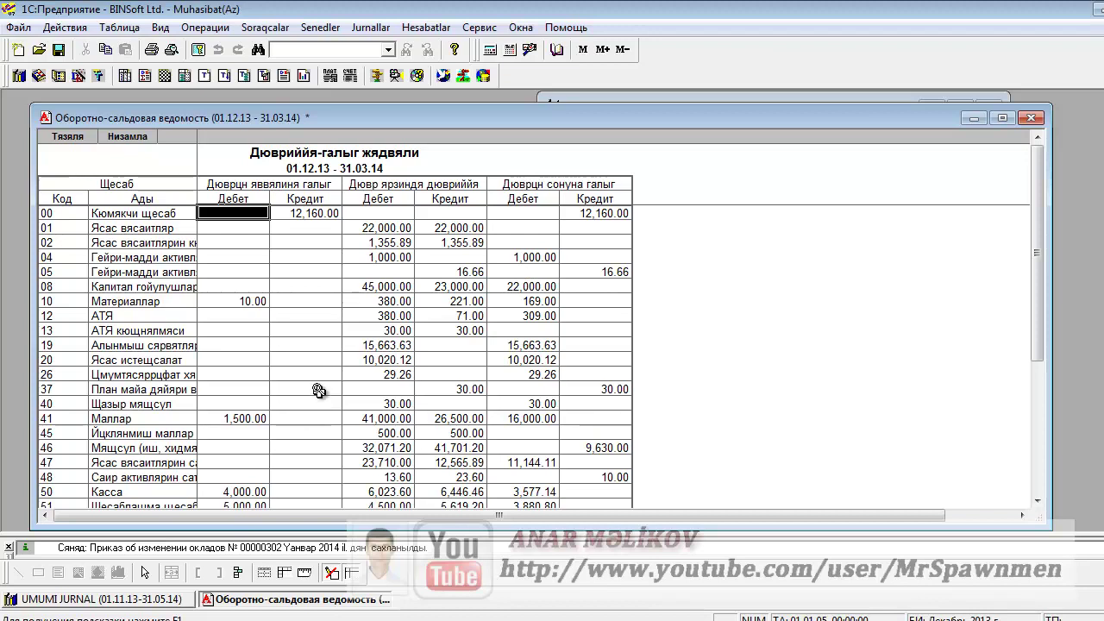
Create a new month-closing document (Ayin baglanmasi) dated 31.03.14
{"action": "left_click", "coordinate": [315, 28]}
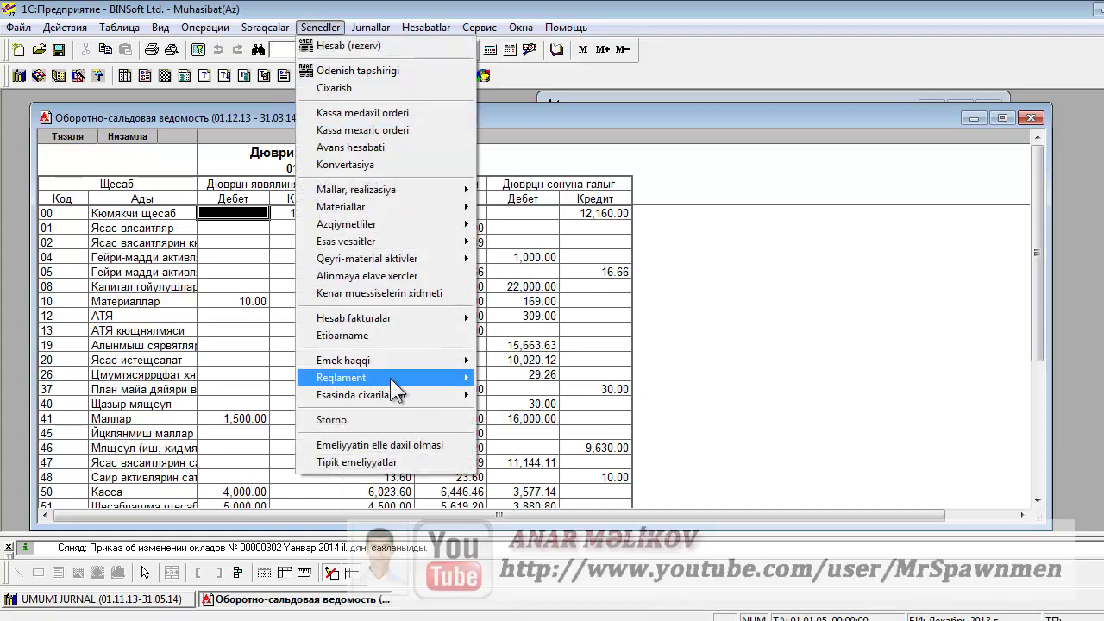
{"action": "mouse_move", "coordinate": [390, 378]}
{"action": "left_click", "coordinate": [534, 471]}
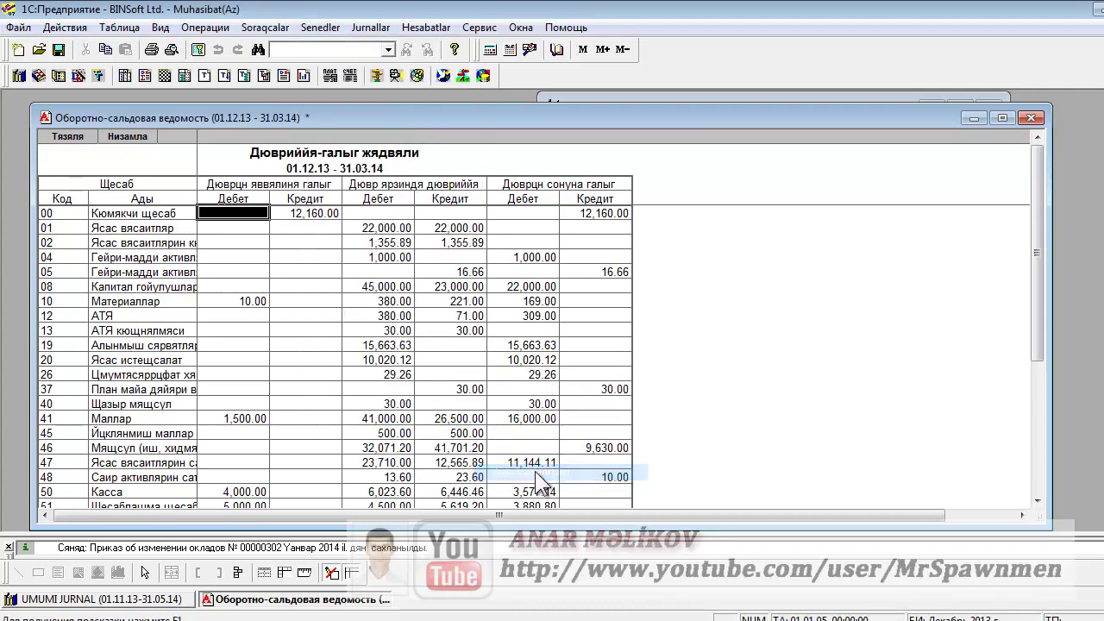
{"action": "left_click", "coordinate": [590, 251]}
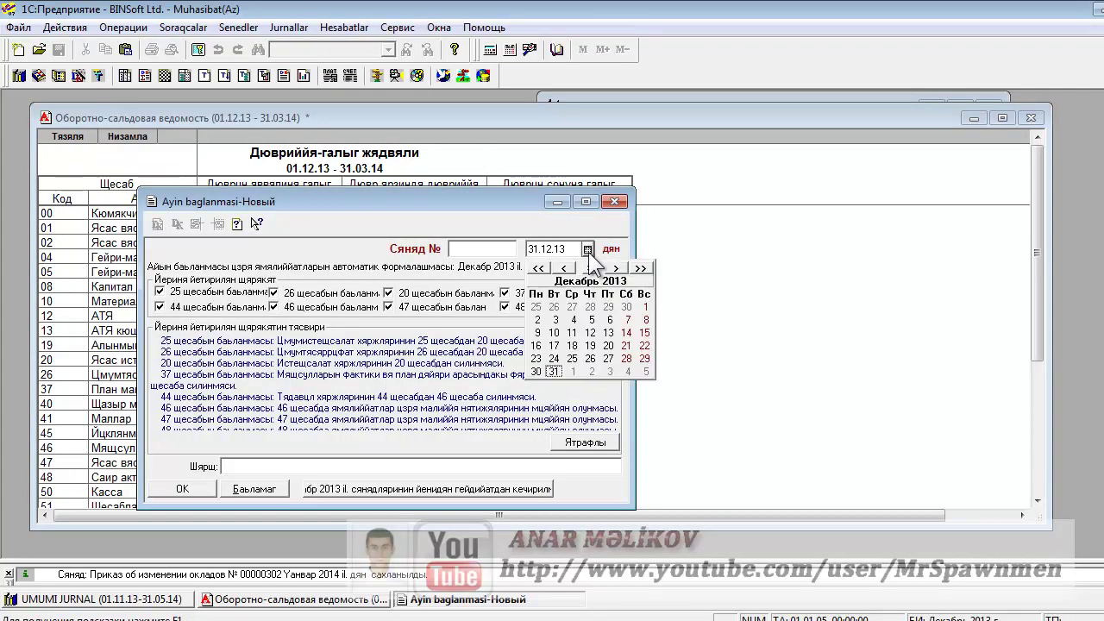
{"action": "left_click", "coordinate": [617, 267]}
{"action": "left_click", "coordinate": [616, 268]}
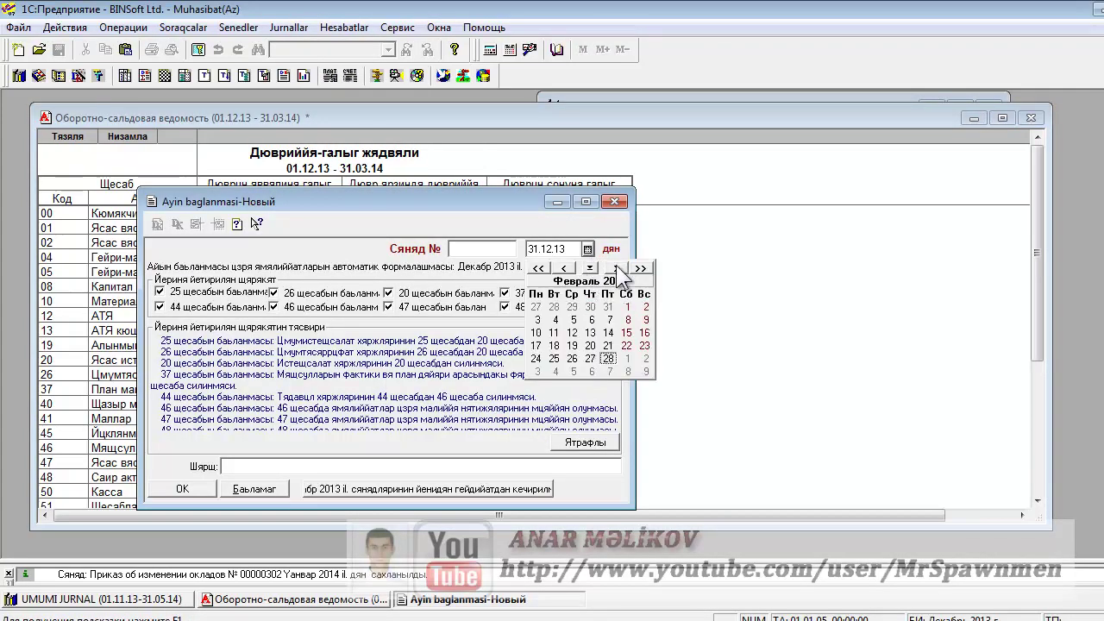
{"action": "left_click", "coordinate": [616, 267]}
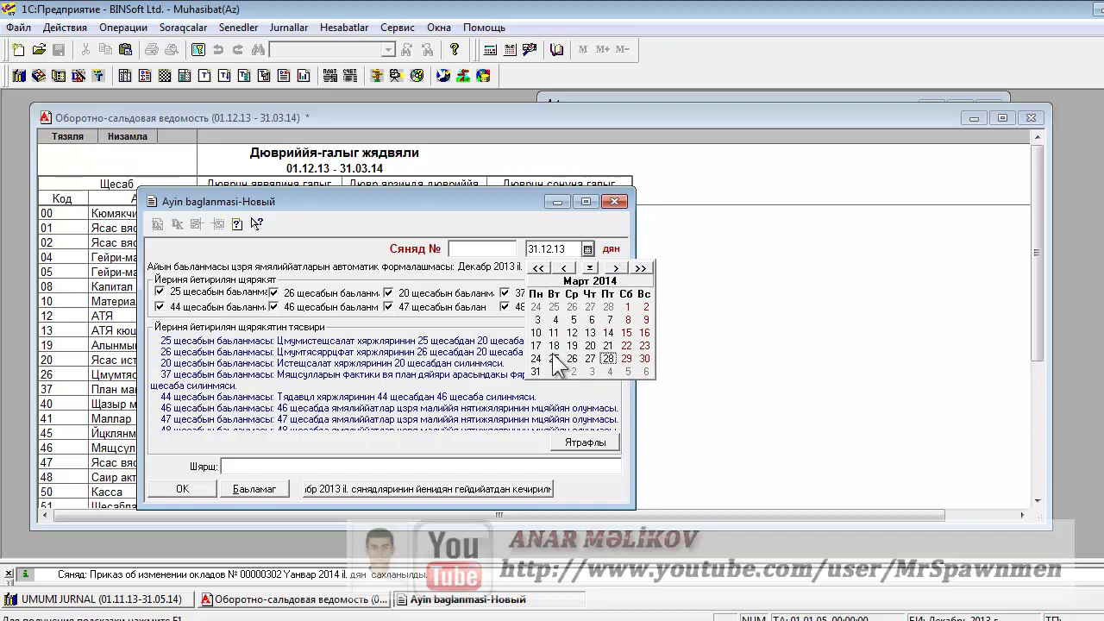
{"action": "left_click", "coordinate": [535, 371]}
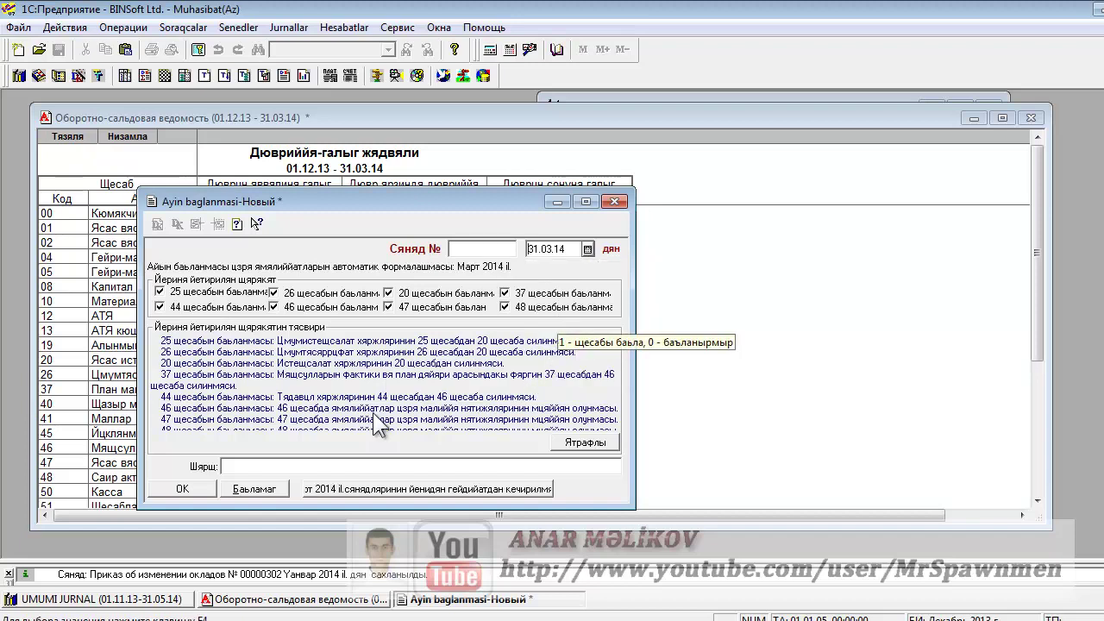
Enter document number 1 and repost the March 2014 documents, agreeing to a new document number on saving
{"action": "left_click", "coordinate": [468, 248]}
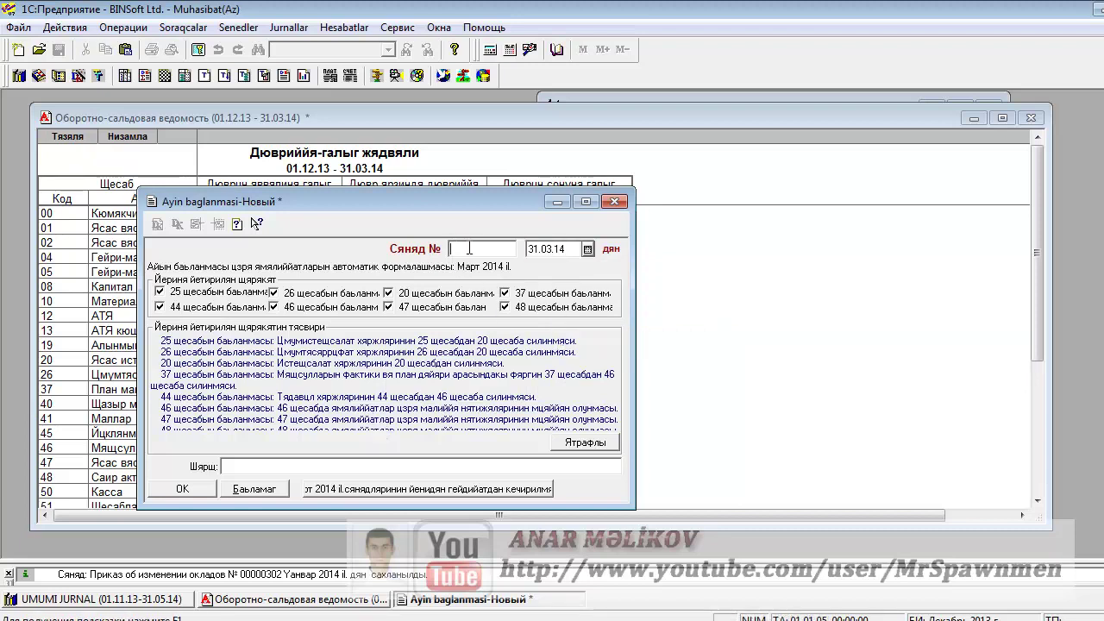
{"action": "type", "text": "1"}
{"action": "left_click", "coordinate": [410, 488]}
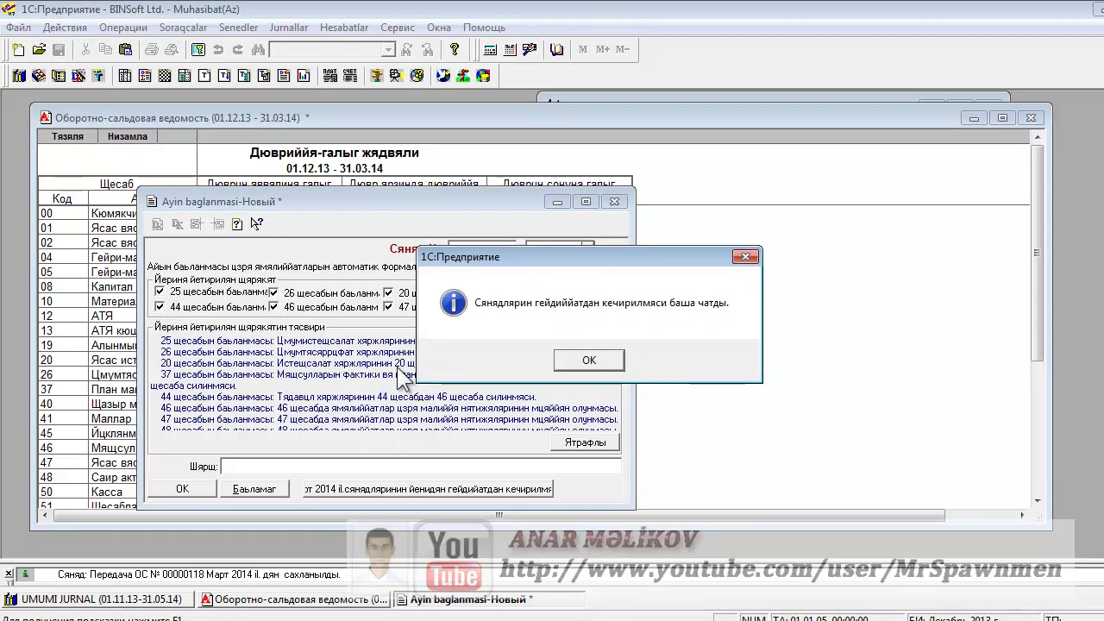
{"action": "left_click", "coordinate": [586, 360]}
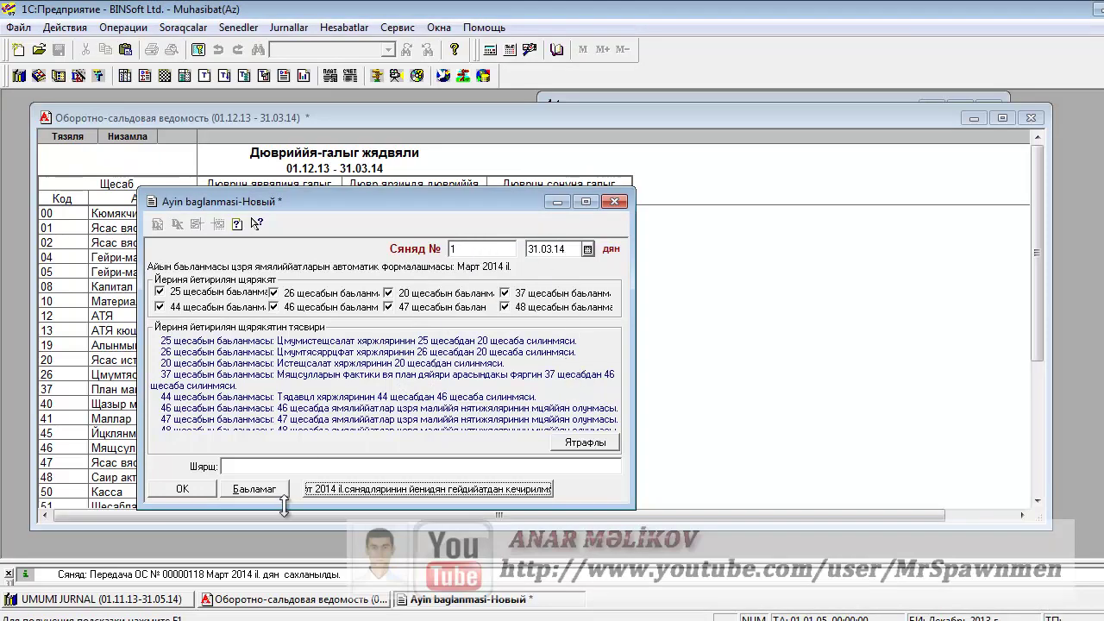
{"action": "left_click", "coordinate": [192, 490]}
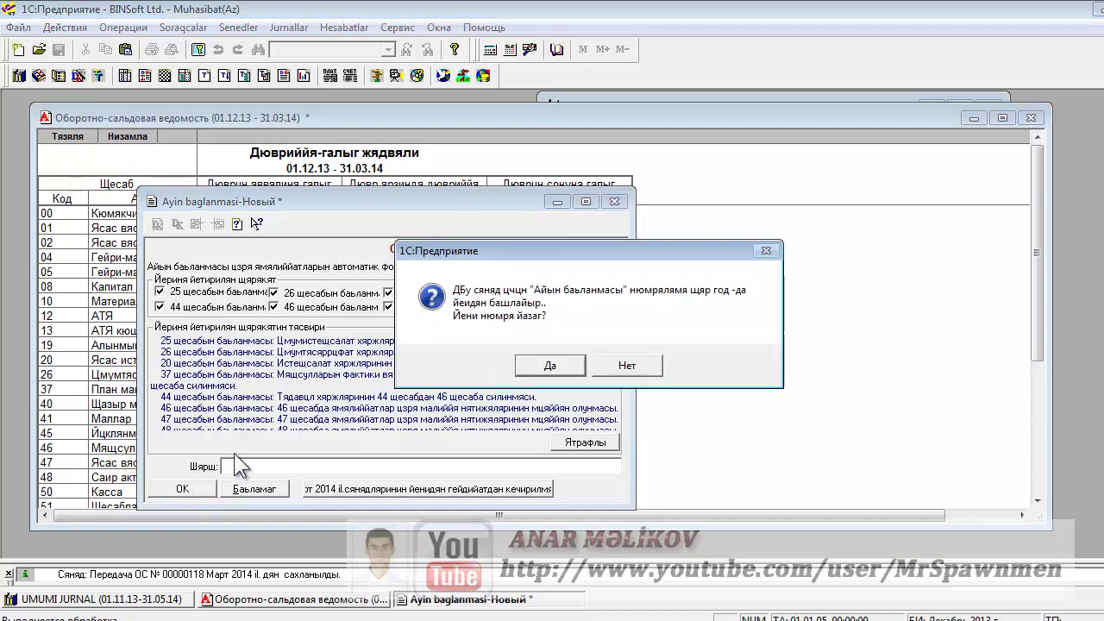
{"action": "left_click", "coordinate": [567, 363]}
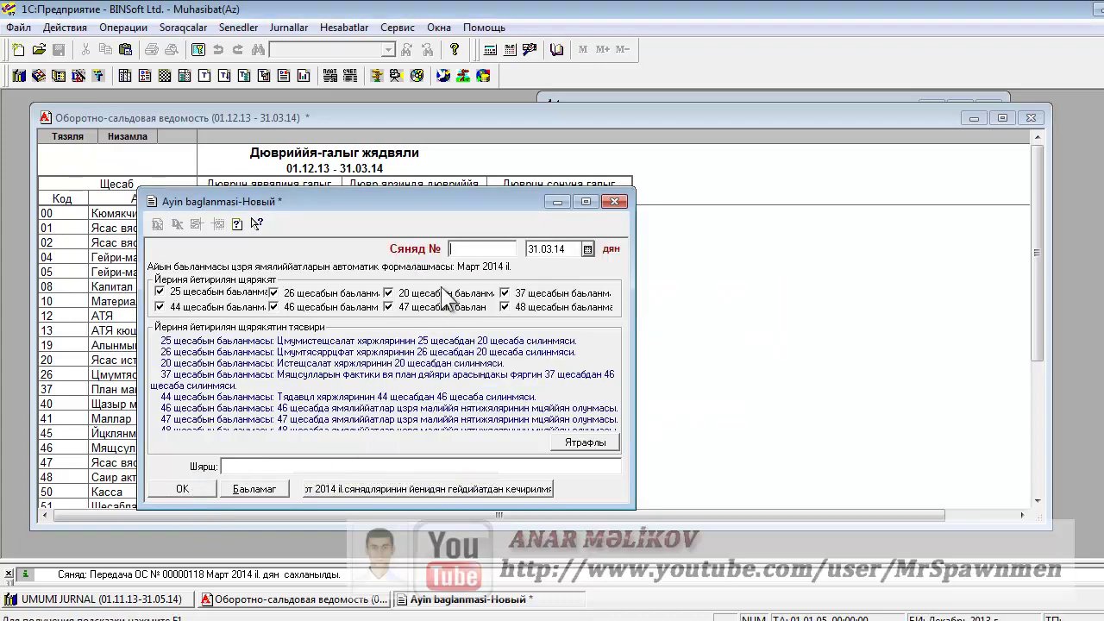
Re-enter document number 1, repost the March 2014 documents again, and save and post the month-closing document
{"action": "type", "text": "1"}
{"action": "left_click", "coordinate": [401, 491]}
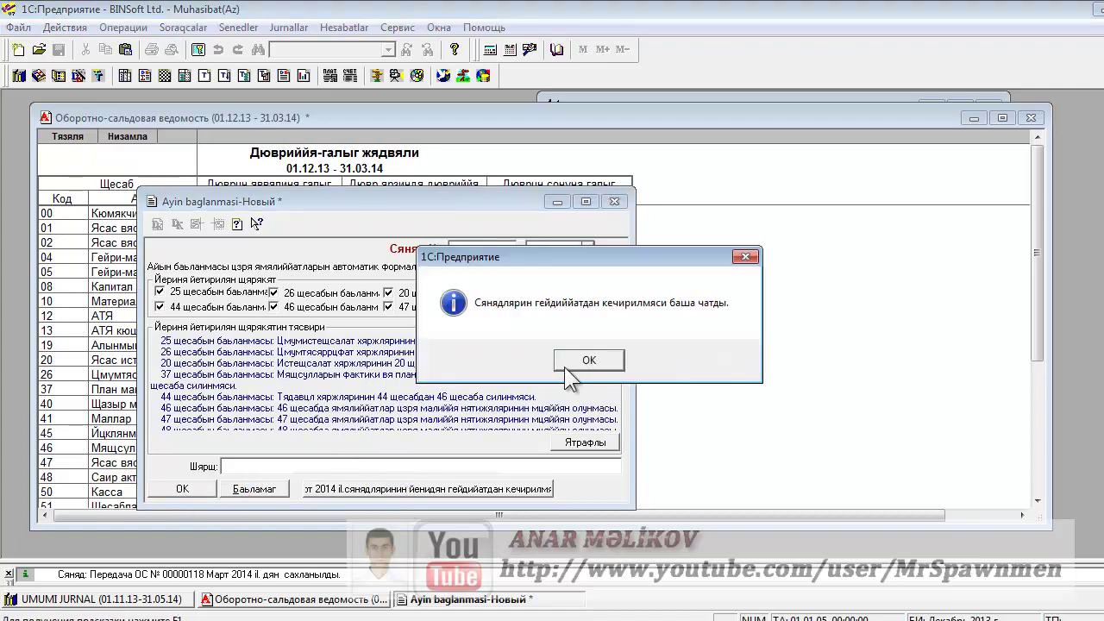
{"action": "left_click", "coordinate": [571, 360]}
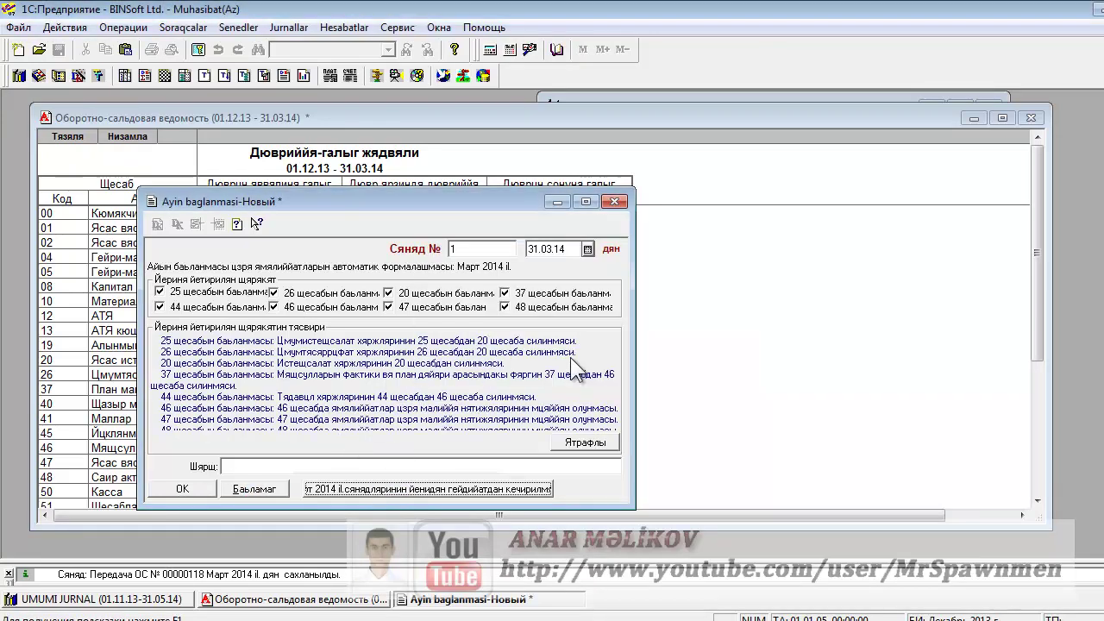
{"action": "left_click", "coordinate": [195, 485]}
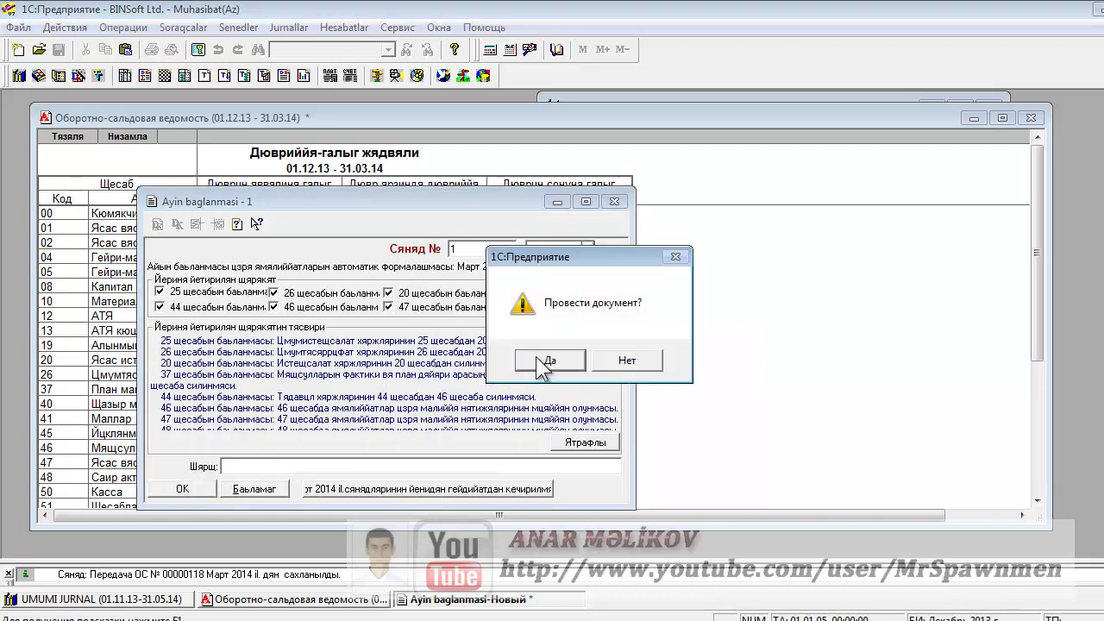
{"action": "left_click", "coordinate": [538, 356]}
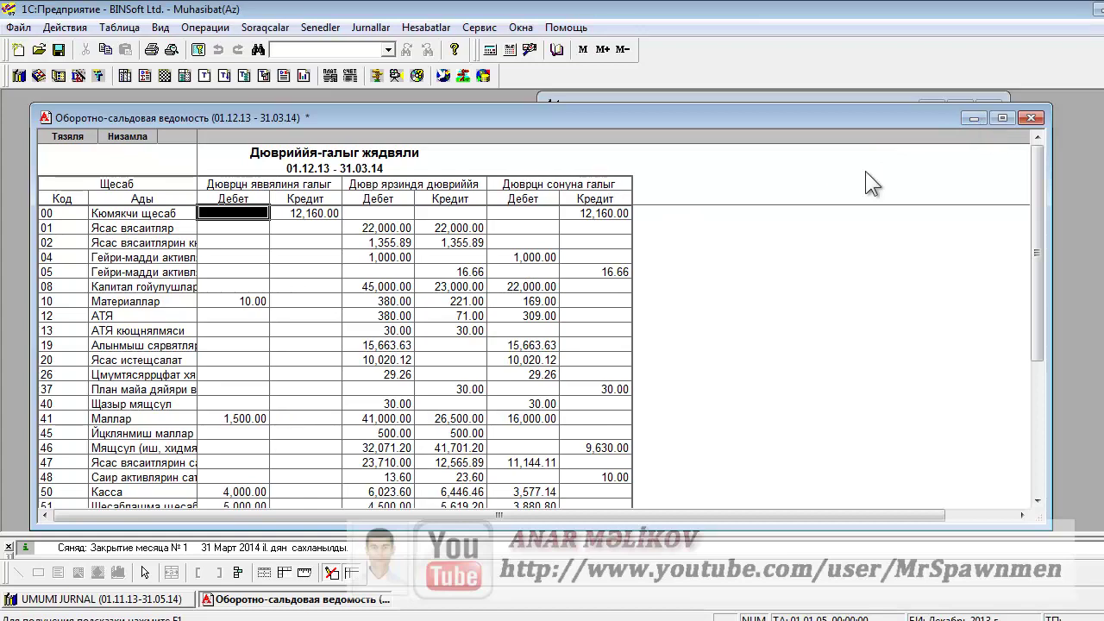
Minimise the trial balance and check the 31.03.14 month-closing entry in the general journal, opening and closing its document
{"action": "left_click", "coordinate": [977, 120]}
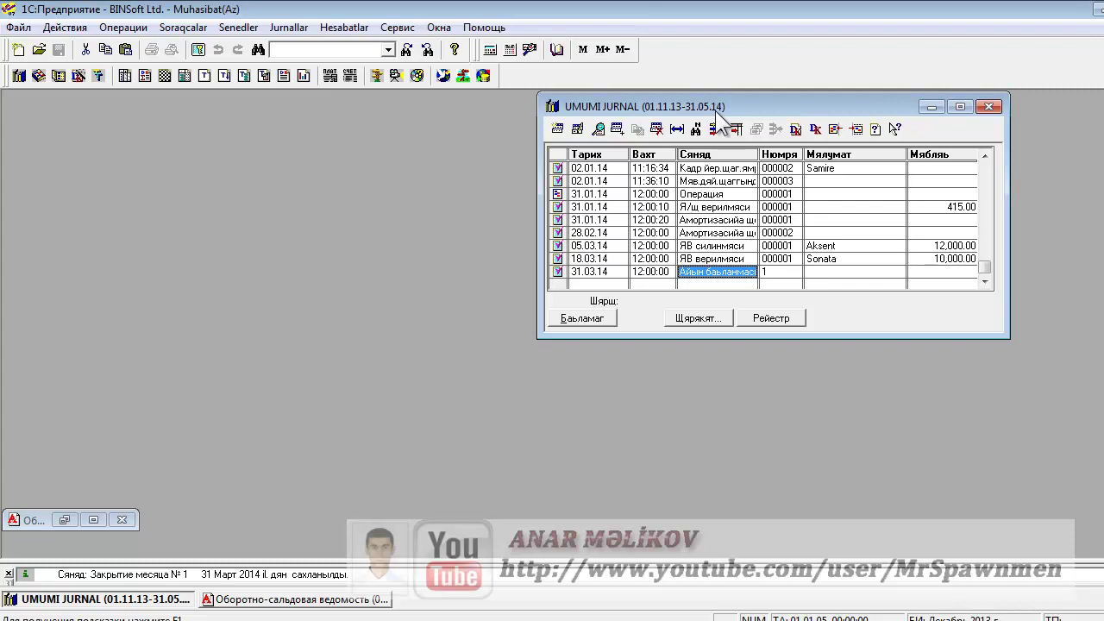
{"action": "left_click", "coordinate": [597, 272]}
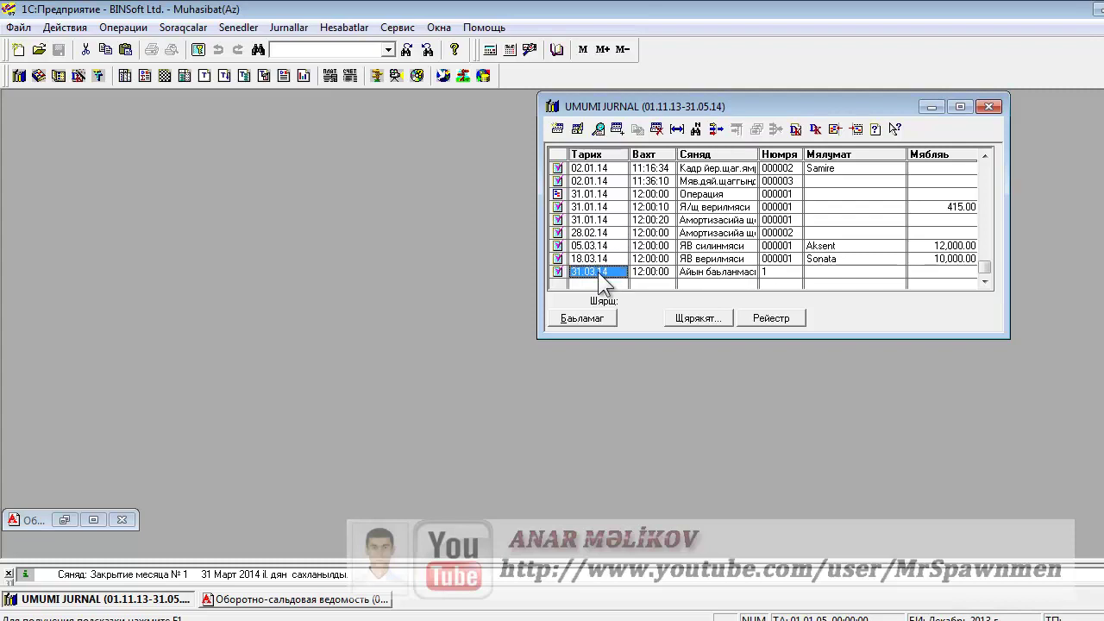
{"action": "left_click", "coordinate": [677, 129]}
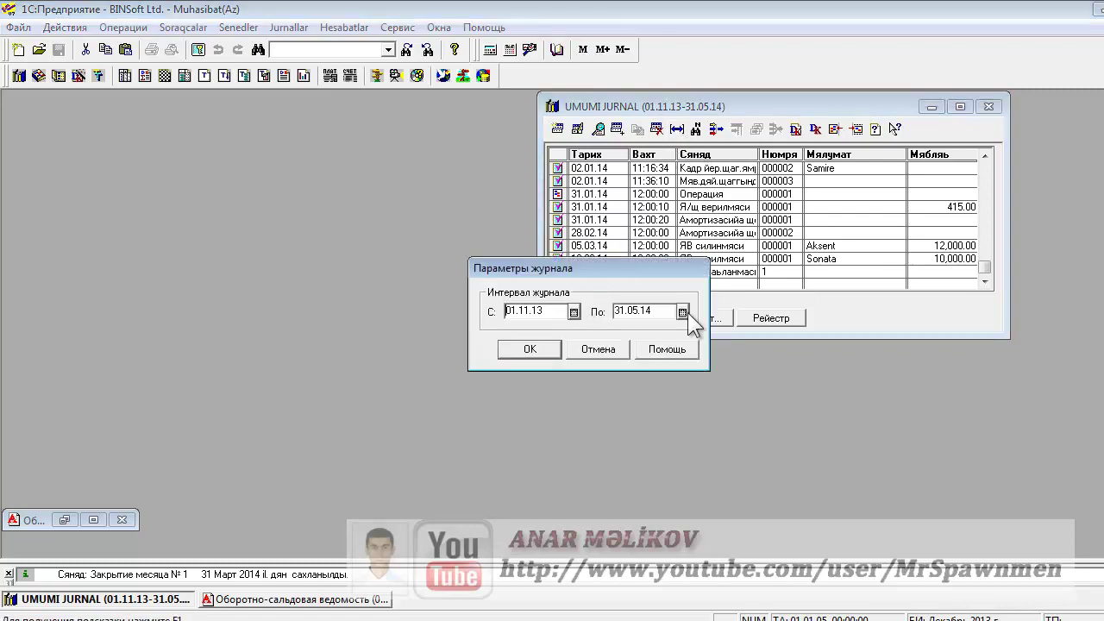
{"action": "left_click", "coordinate": [593, 354]}
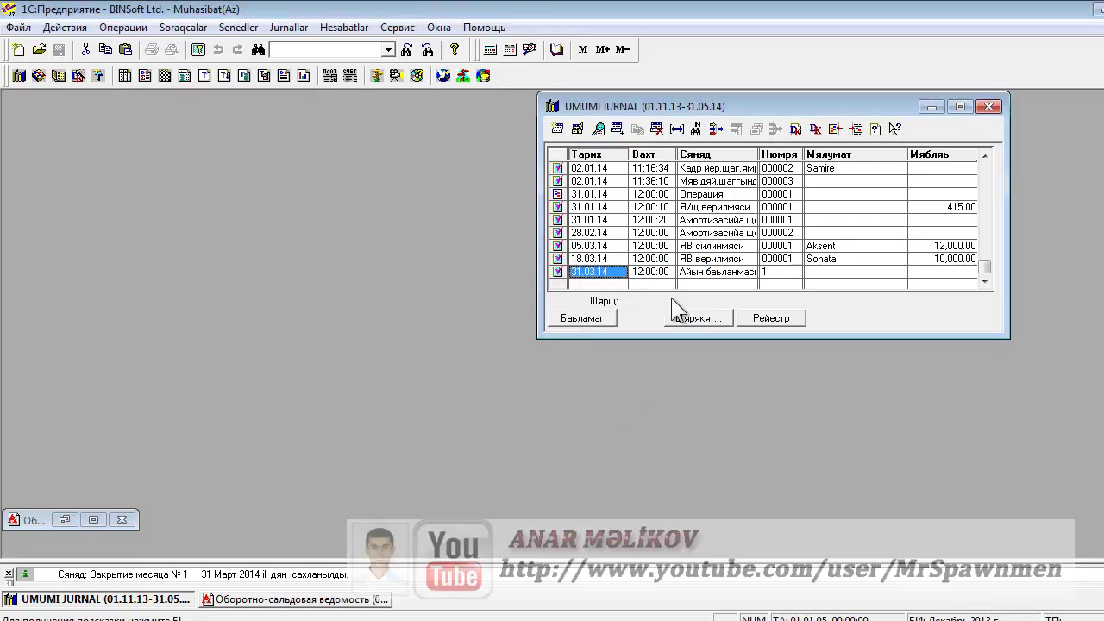
{"action": "left_click", "coordinate": [702, 270]}
{"action": "double_click", "coordinate": [702, 271]}
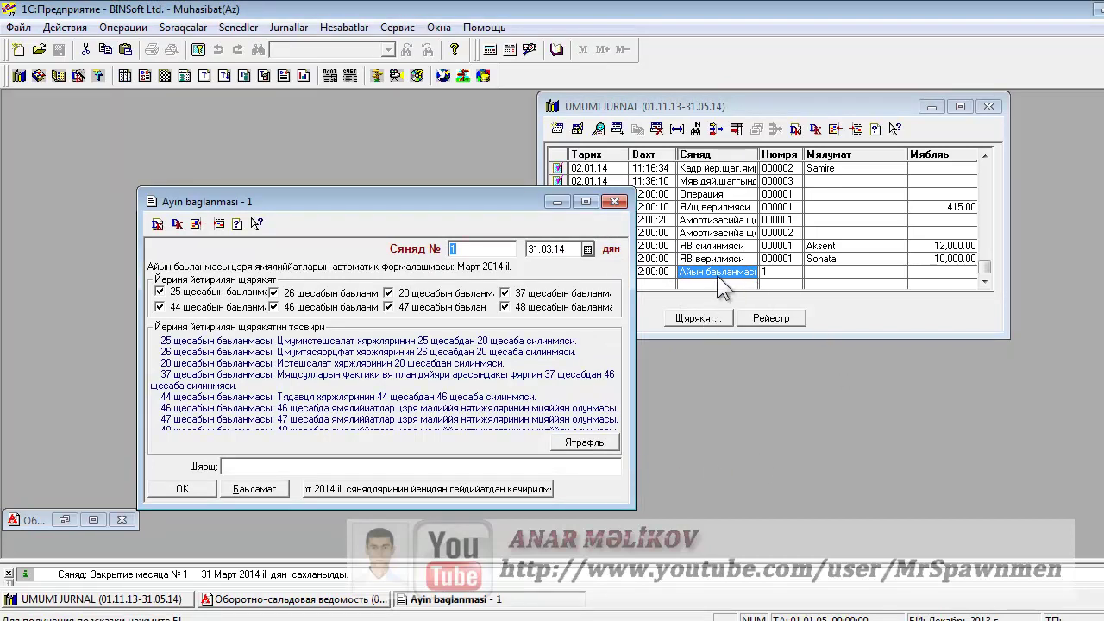
{"action": "left_click", "coordinate": [615, 201]}
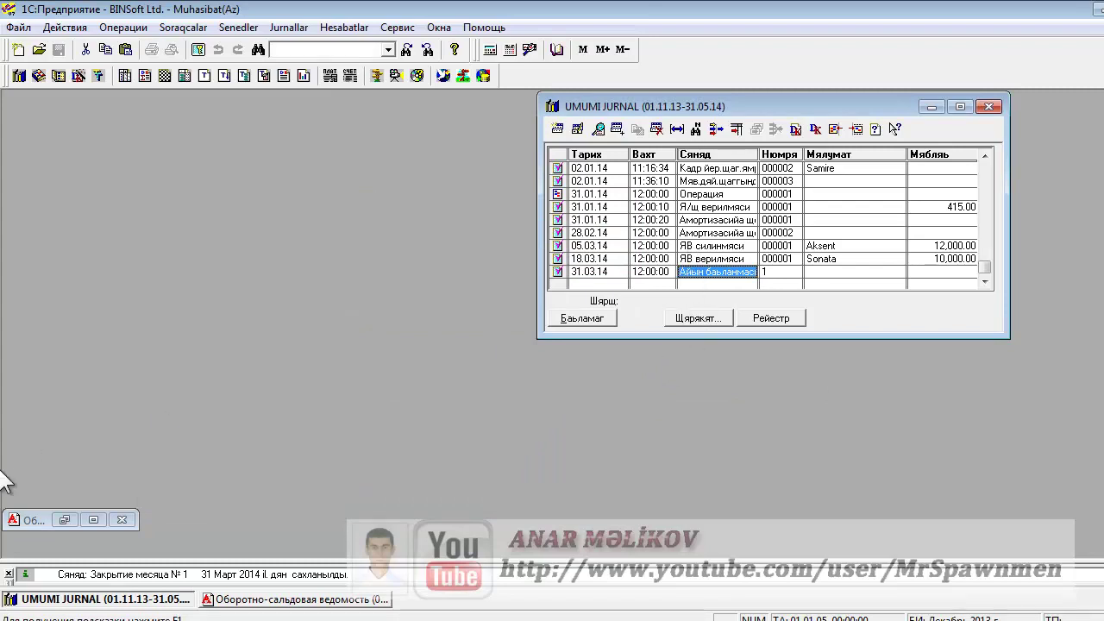
Bring back the minimised trial balance, refresh its figures and return it to a non-maximised window
{"action": "left_click", "coordinate": [93, 519]}
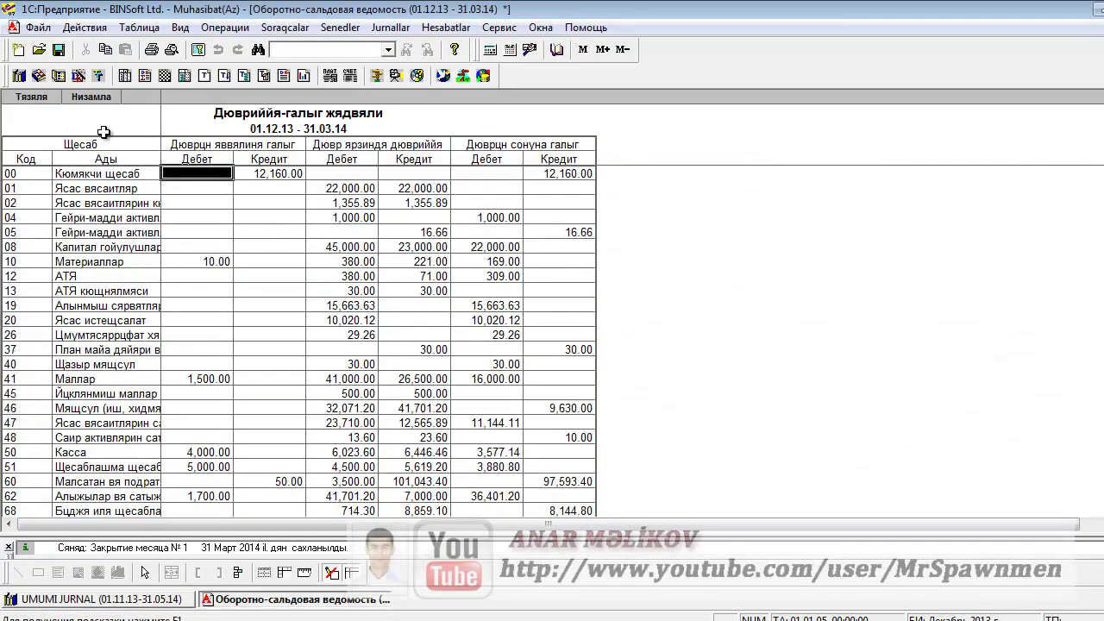
{"action": "left_click", "coordinate": [35, 99]}
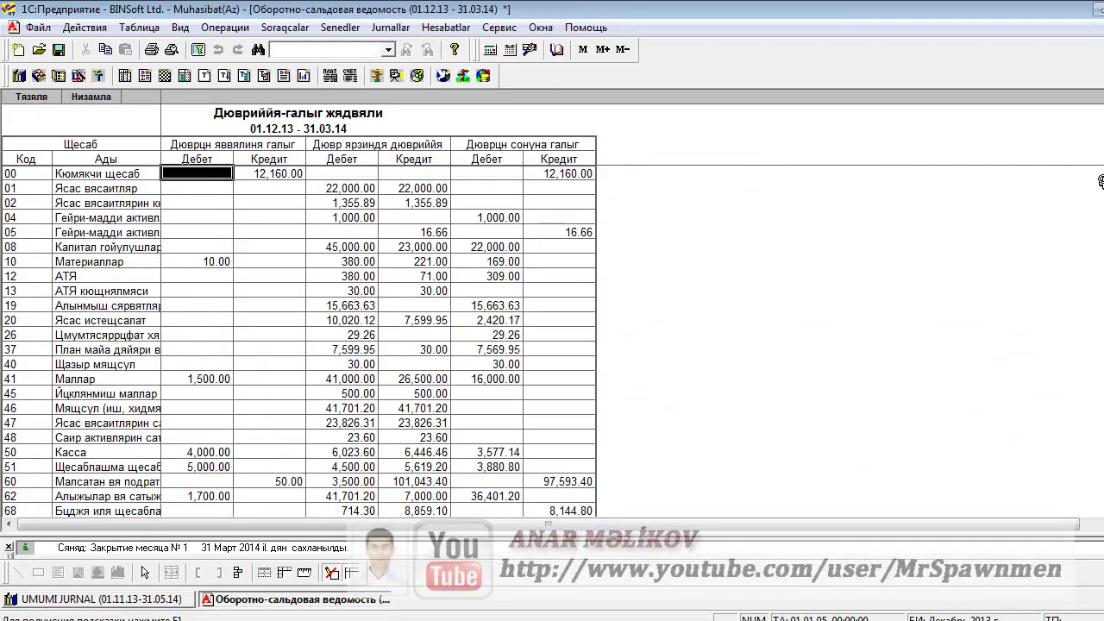
{"action": "left_click", "coordinate": [1100, 27]}
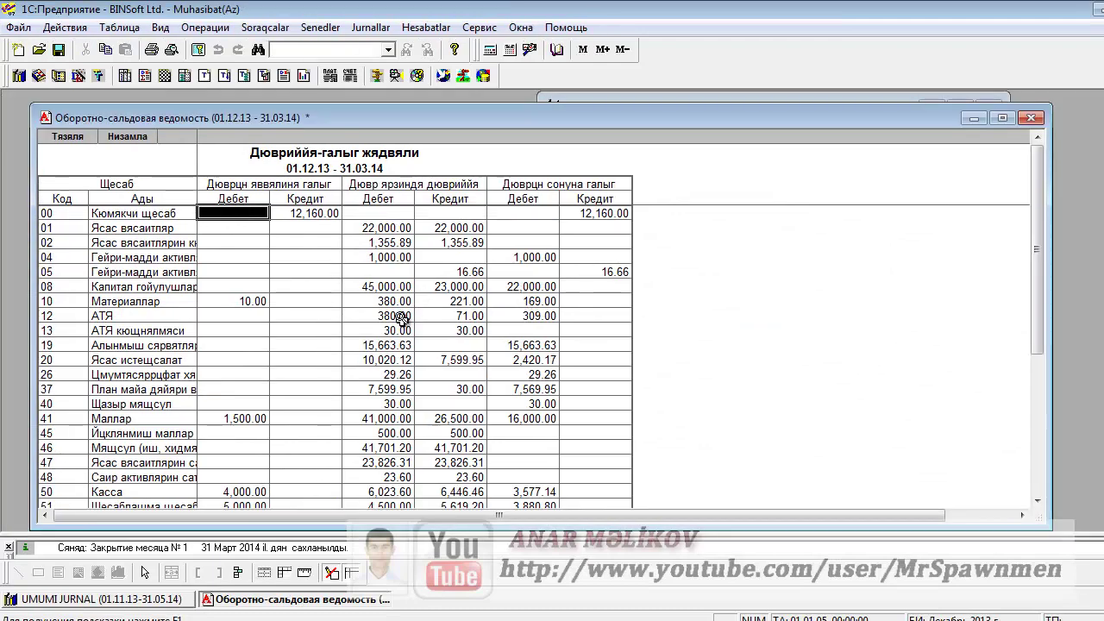
Examine the refreshed trial balance, especially the closing debit balance of profit and loss account 80
{"action": "scroll", "coordinate": [645, 276], "scroll_direction": "down", "scroll_amount": 9}
{"action": "scroll", "coordinate": [645, 277], "scroll_direction": "down", "scroll_amount": 2}
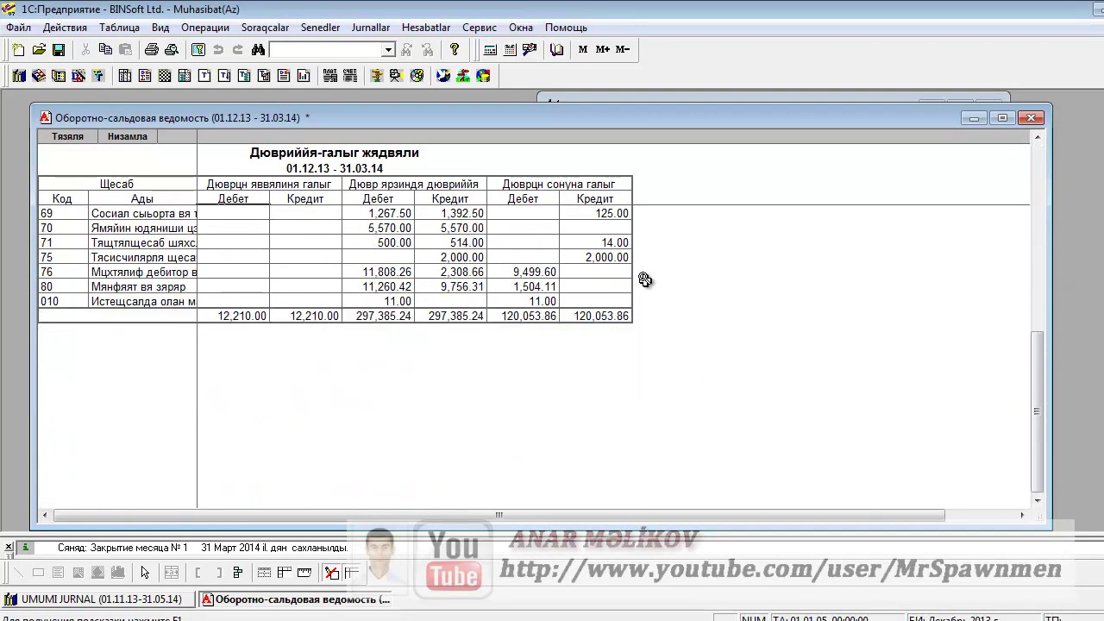
{"action": "left_click", "coordinate": [185, 288]}
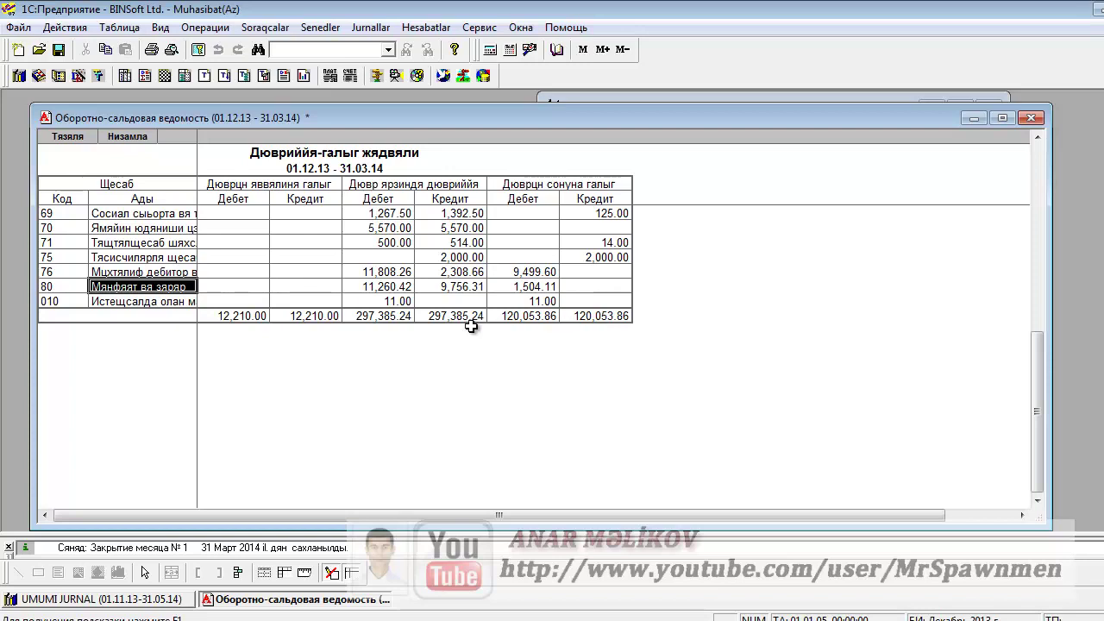
{"action": "left_click", "coordinate": [521, 302]}
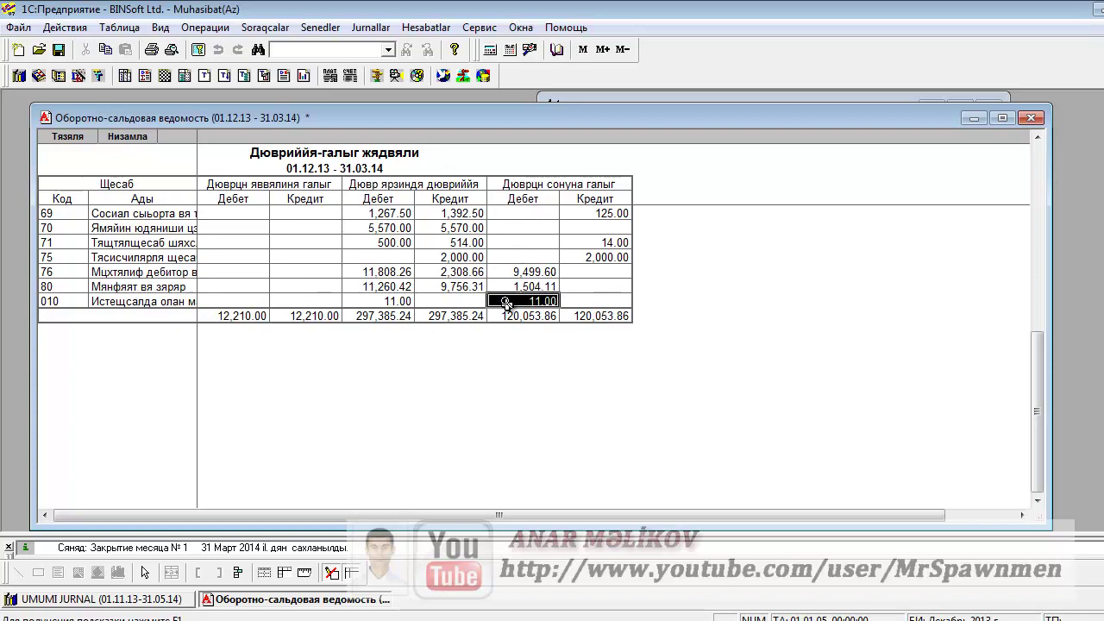
{"action": "left_click", "coordinate": [519, 287]}
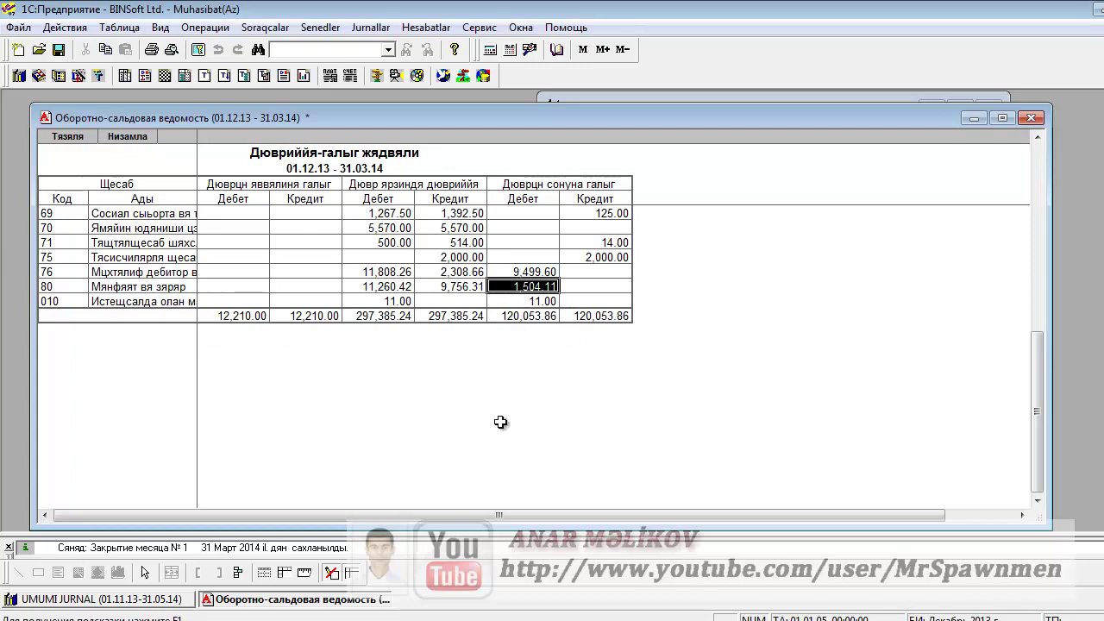
{"action": "scroll", "coordinate": [500, 421], "scroll_direction": "up", "scroll_amount": 12}
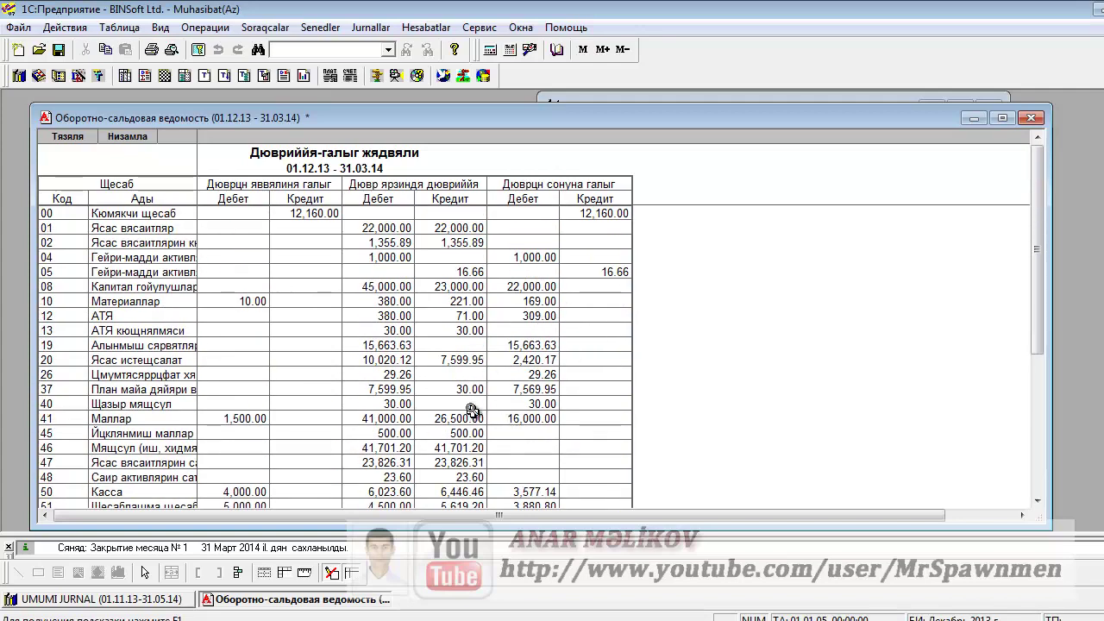
Examine the trial balance rows of sales accounts 46, 47 and 48
{"action": "scroll", "coordinate": [473, 407], "scroll_direction": "down", "scroll_amount": 1}
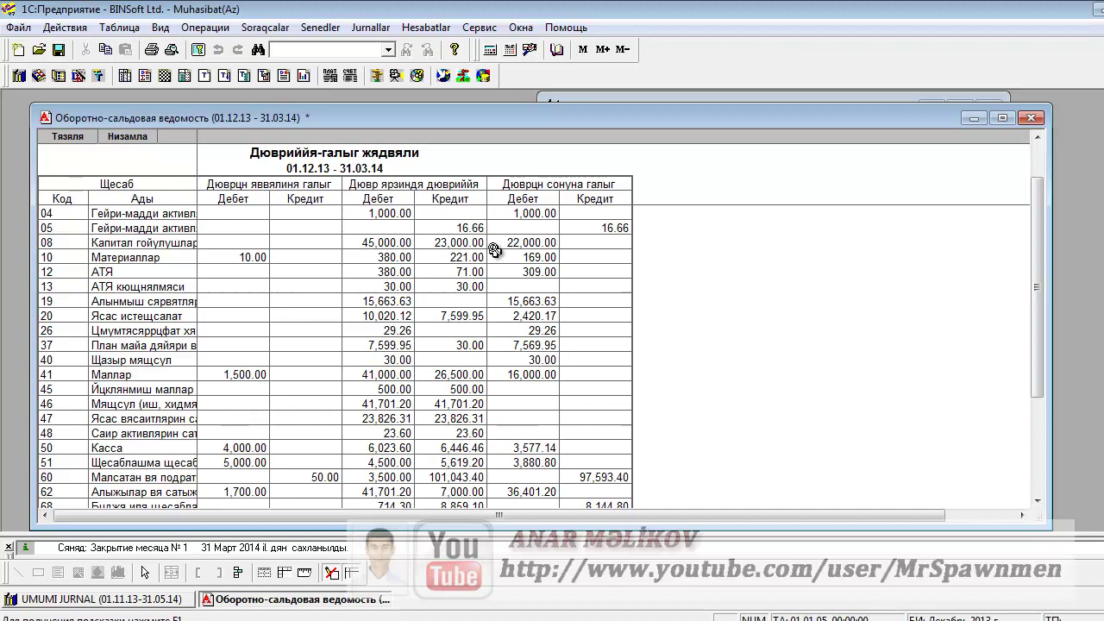
{"action": "left_click", "coordinate": [97, 417]}
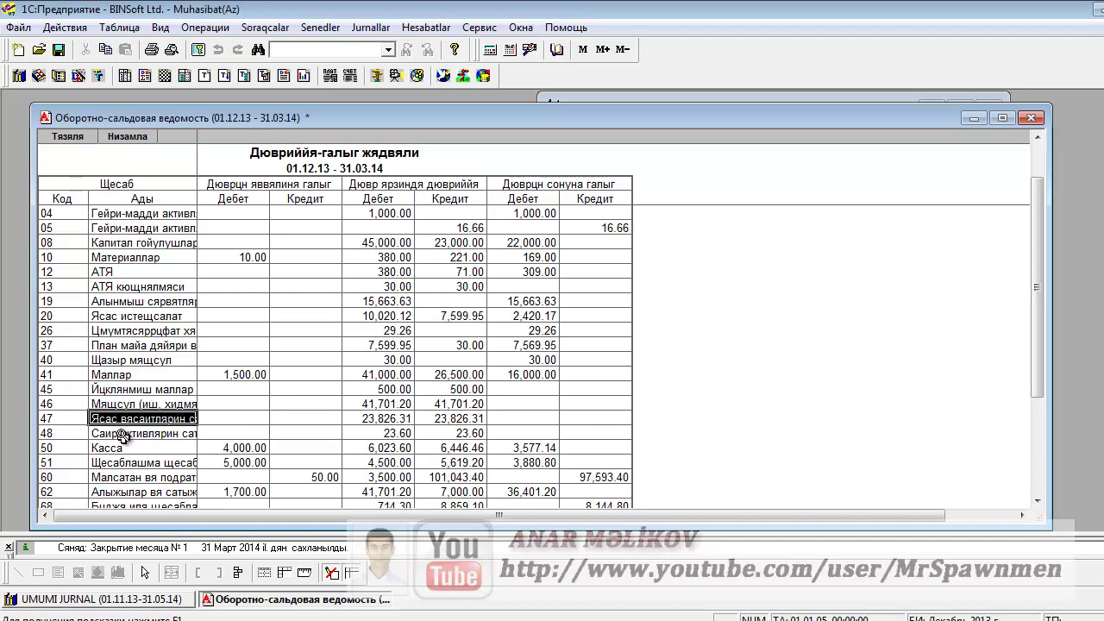
{"action": "left_click", "coordinate": [140, 403]}
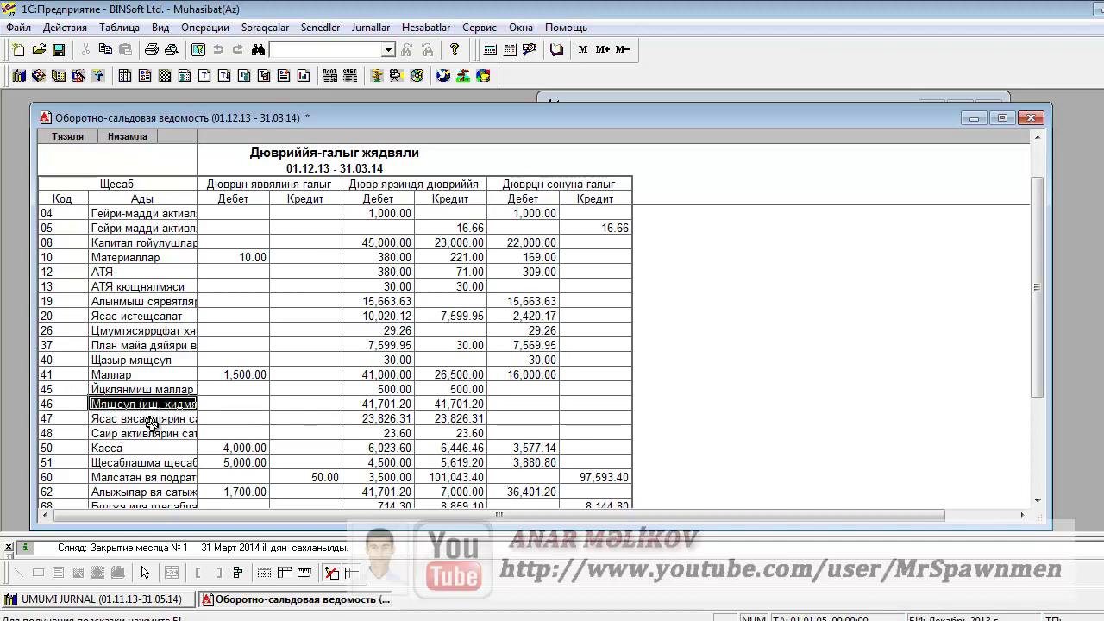
{"action": "left_click", "coordinate": [150, 421]}
{"action": "left_click", "coordinate": [161, 435]}
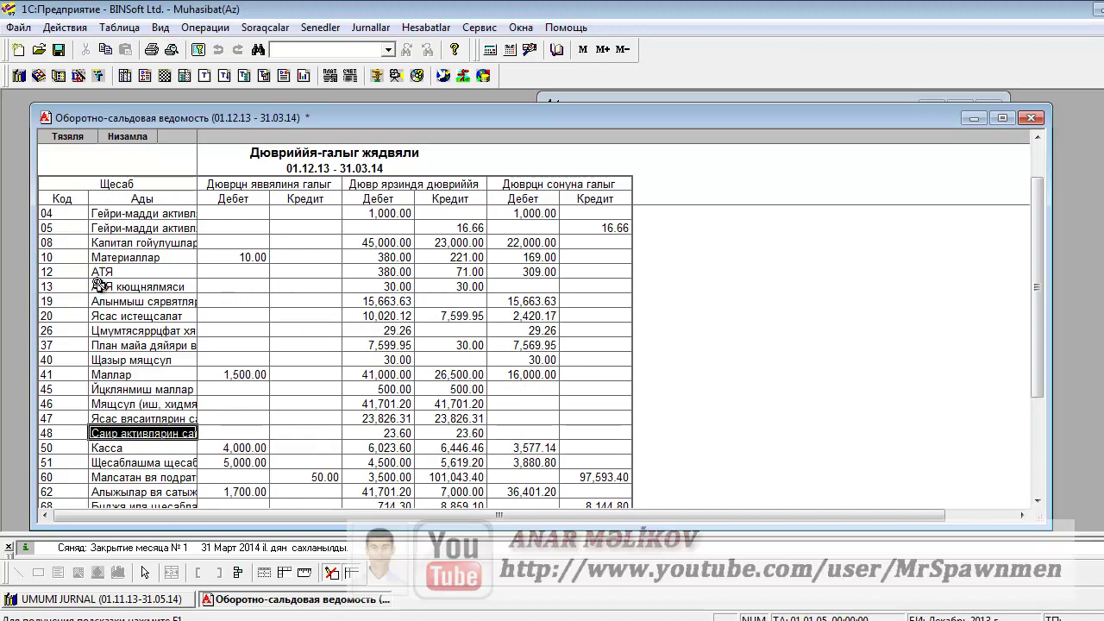
Examine accounts 20, 26, 37, 40 and 19 in the trial balance, especially their closing debit balances
{"action": "left_click", "coordinate": [80, 317]}
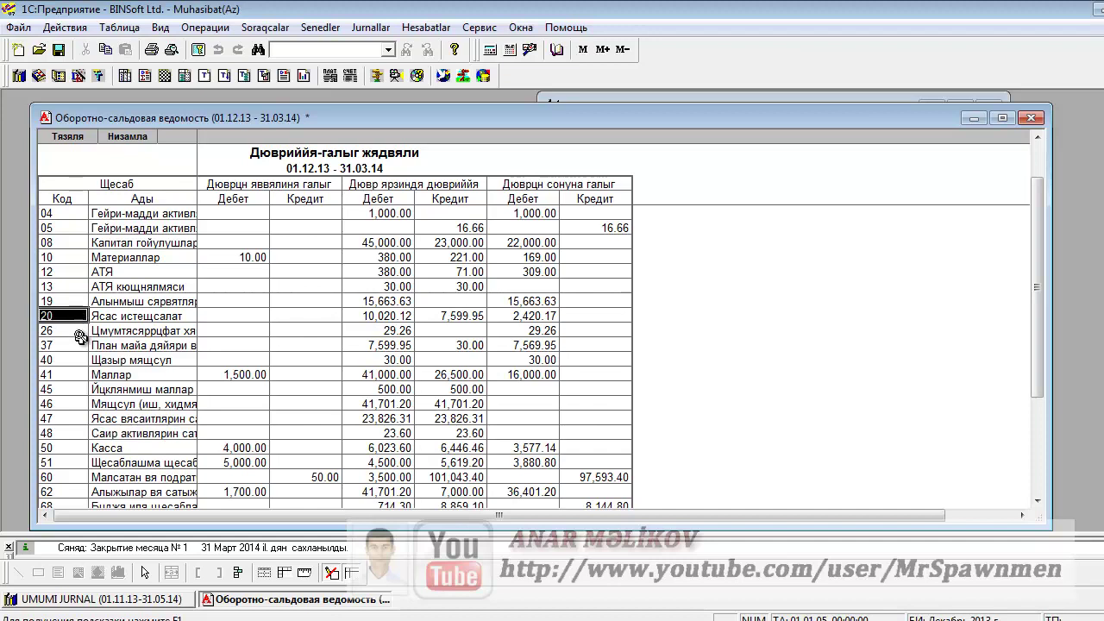
{"action": "left_click", "coordinate": [80, 330]}
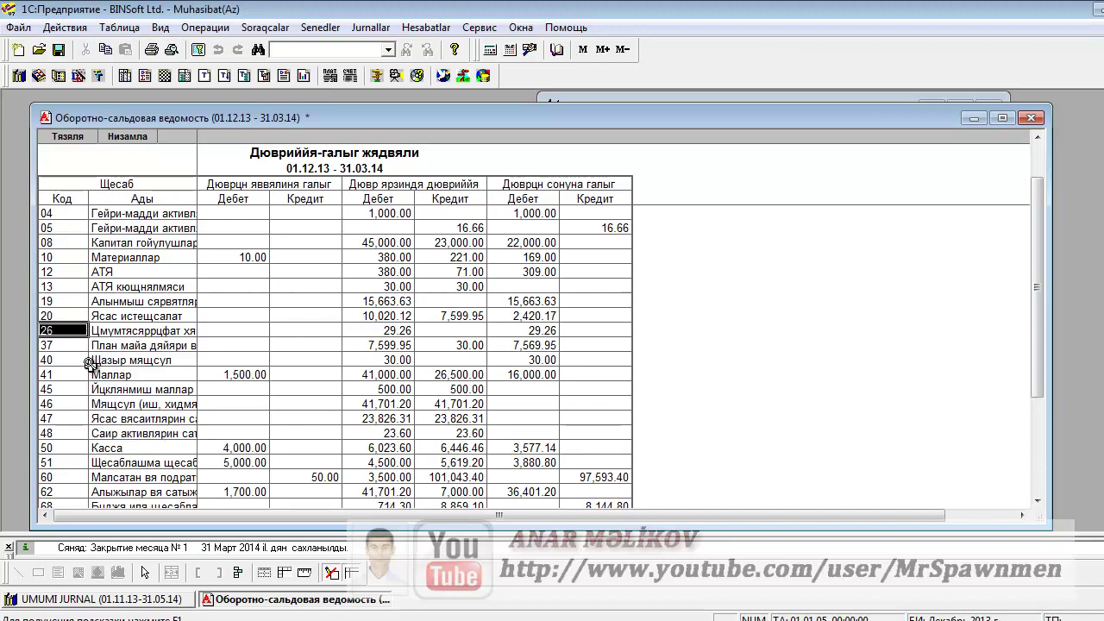
{"action": "left_click", "coordinate": [79, 358]}
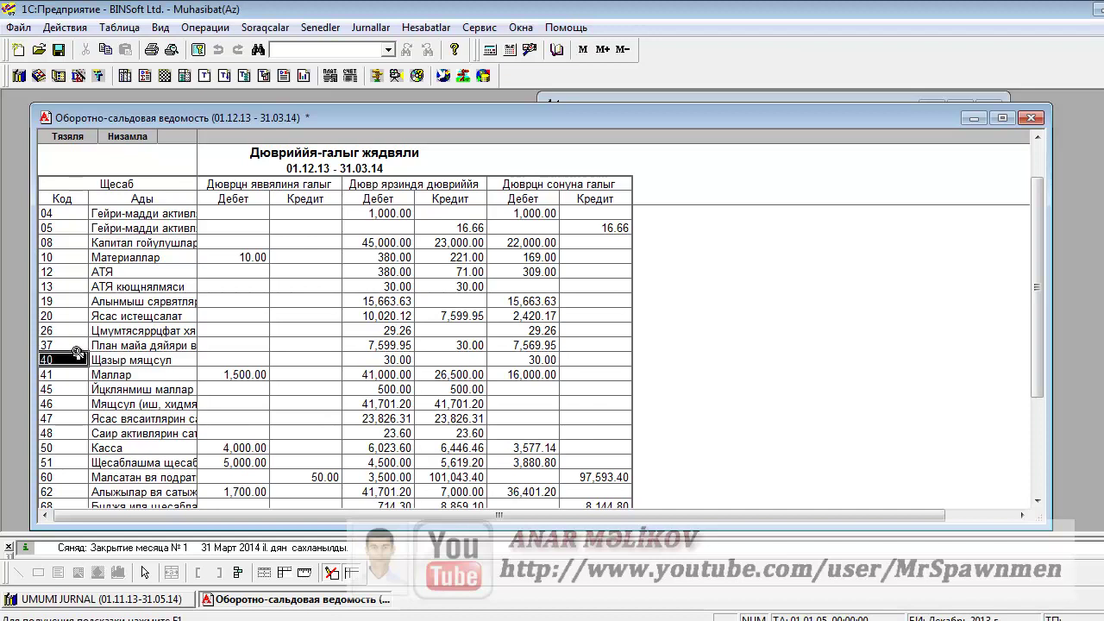
{"action": "left_click", "coordinate": [523, 345]}
{"action": "left_click", "coordinate": [515, 316]}
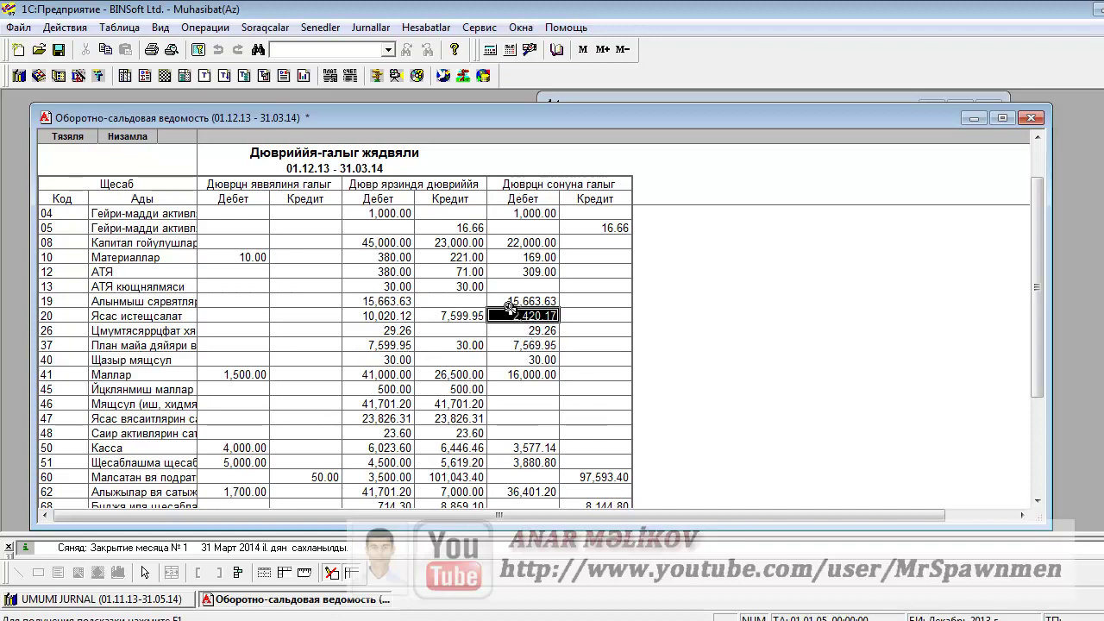
{"action": "left_click", "coordinate": [509, 300]}
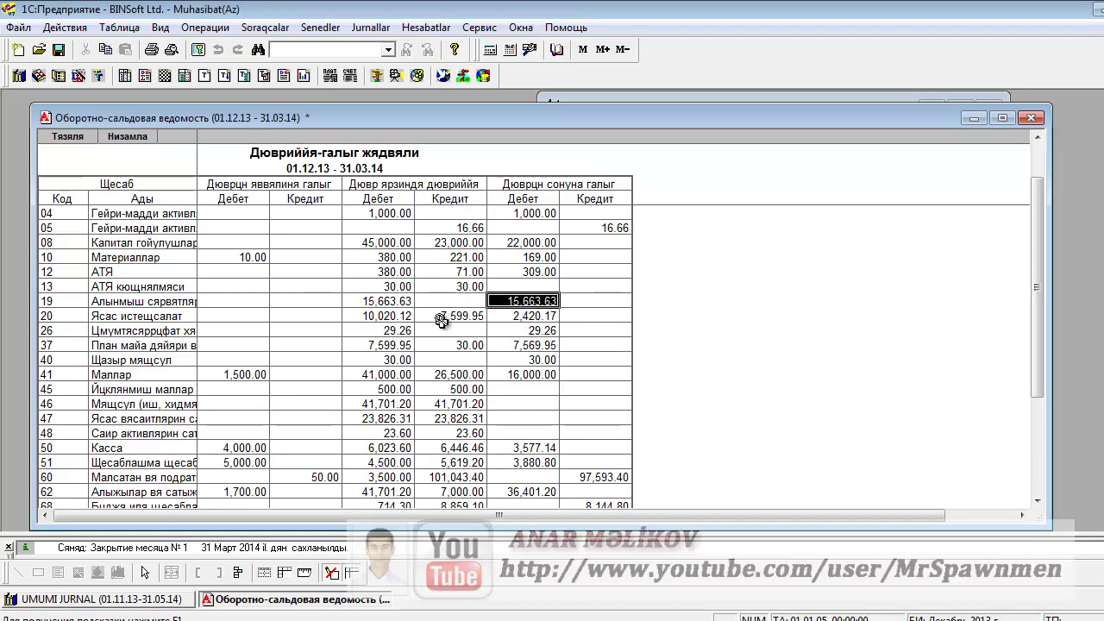
{"action": "left_click", "coordinate": [460, 301]}
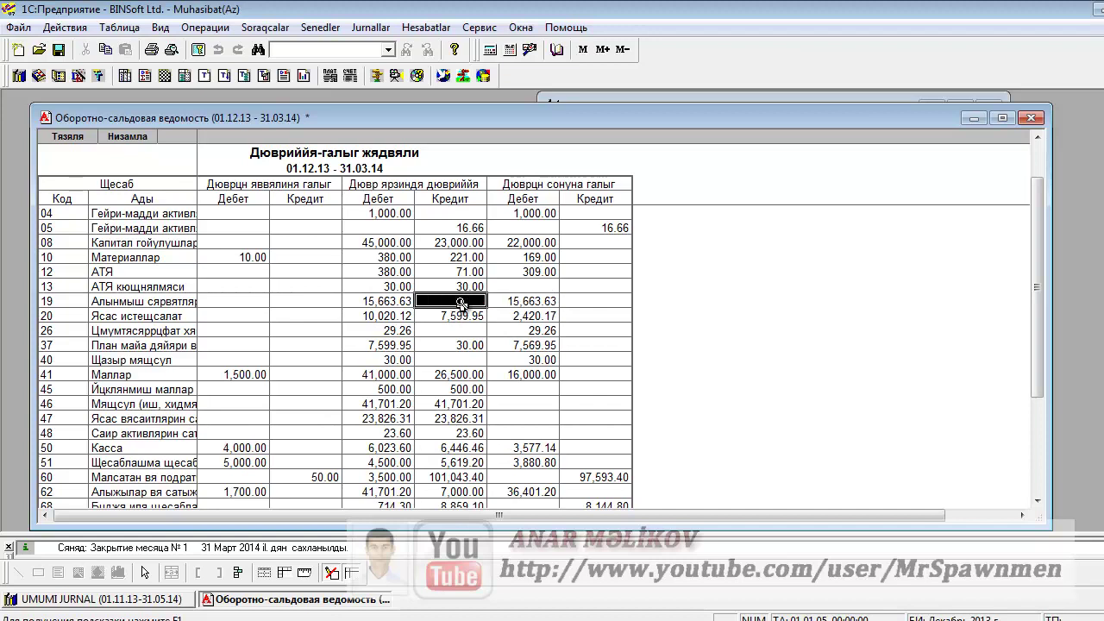
{"action": "left_click", "coordinate": [522, 331]}
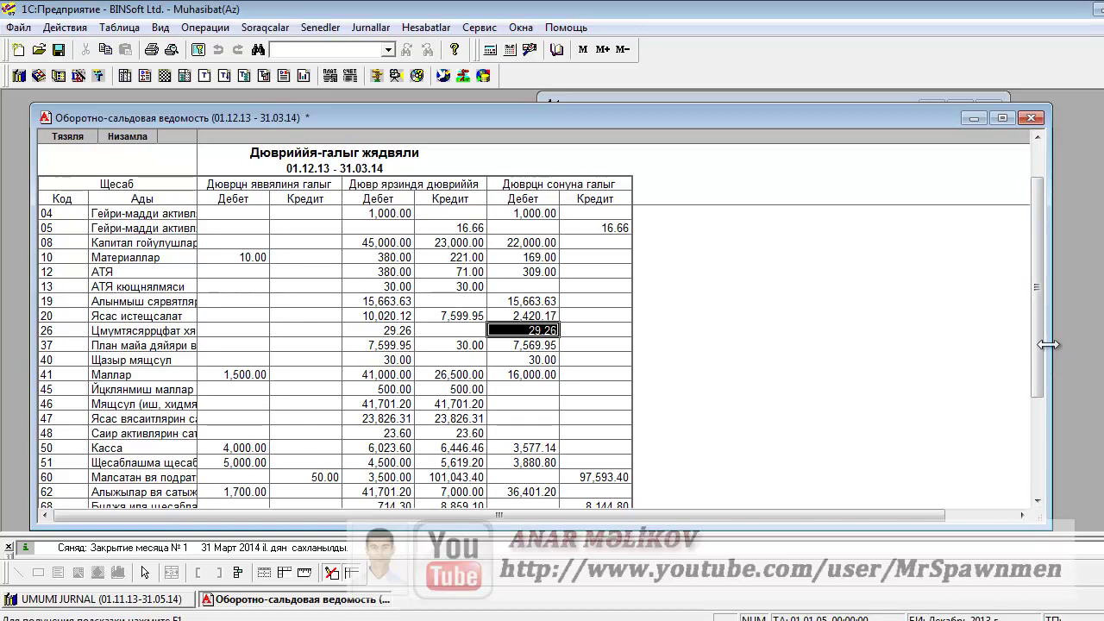
Narrow the trial balance, place the general journal beside it, and mark the 31.03.14 month-closing document for deletion
{"action": "left_click_drag", "start_coordinate": [1051, 345], "coordinate": [593, 358]}
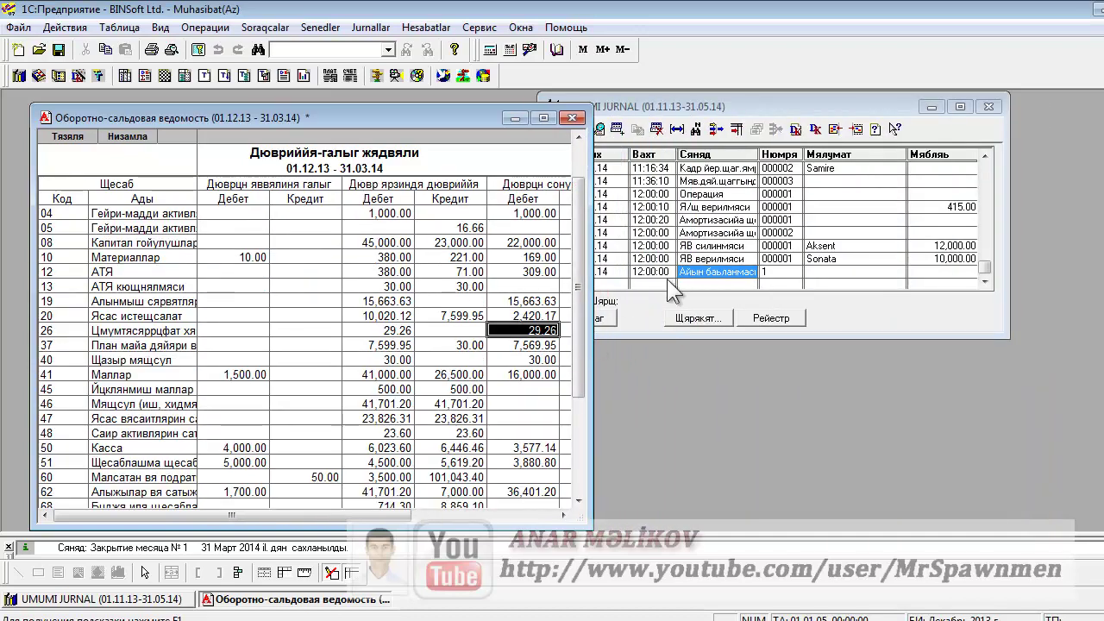
{"action": "left_click_drag", "start_coordinate": [681, 112], "coordinate": [736, 117]}
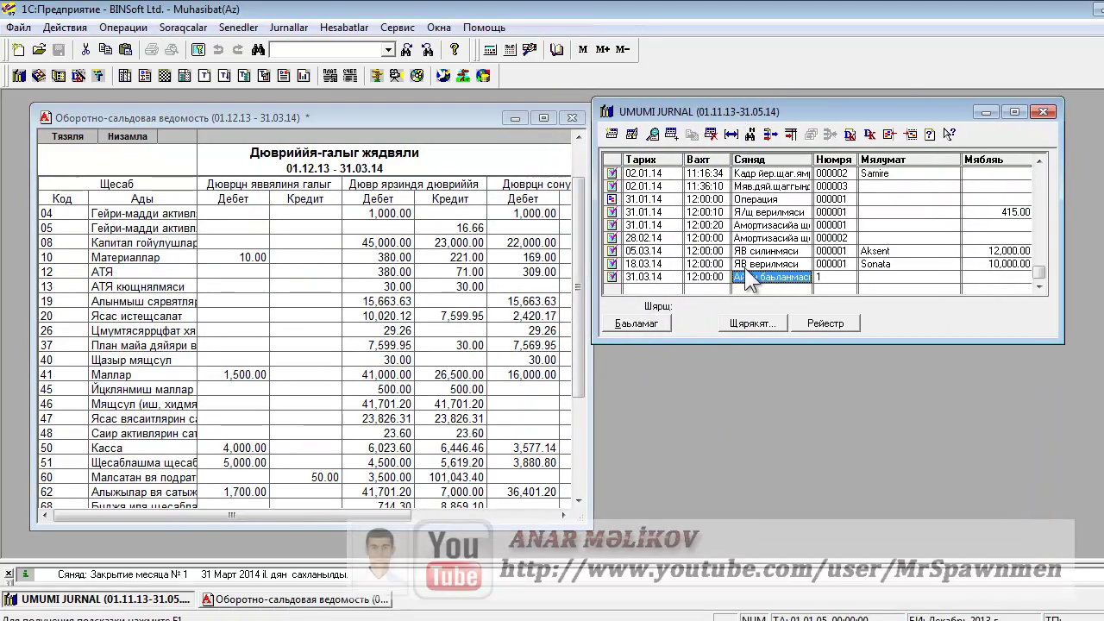
{"action": "left_click", "coordinate": [712, 134]}
{"action": "left_click", "coordinate": [549, 360]}
Refresh the trial balance and check its accounts without the month-closing entries
{"action": "left_click", "coordinate": [69, 140]}
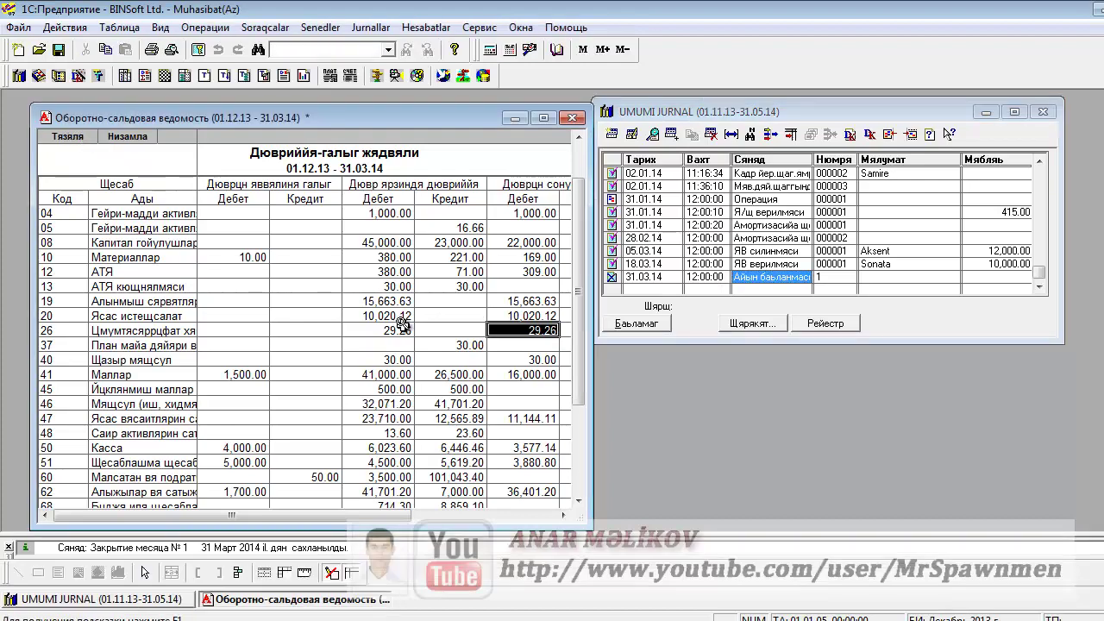
{"action": "scroll", "coordinate": [403, 323], "scroll_direction": "down", "scroll_amount": 10}
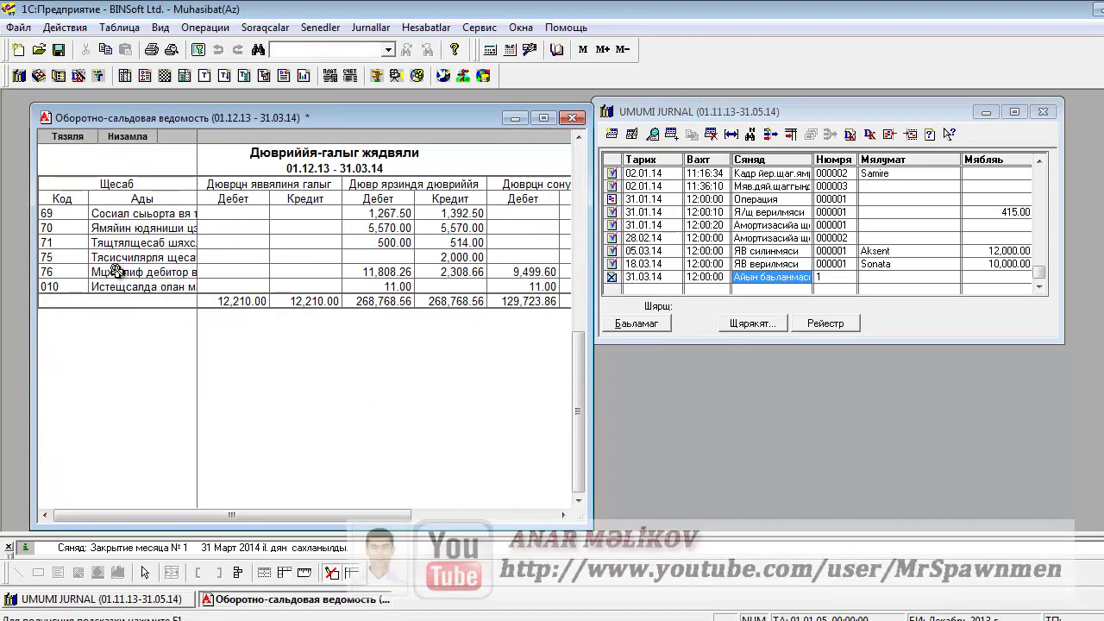
{"action": "scroll", "coordinate": [197, 387], "scroll_direction": "up", "scroll_amount": 10}
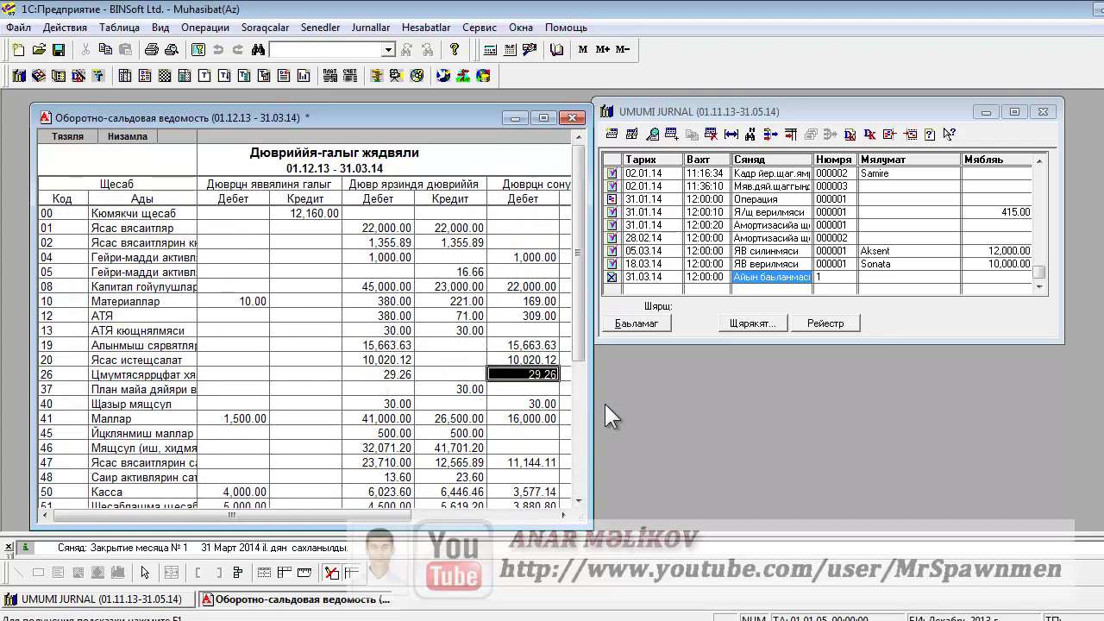
Resize the trial balance into a short window wide enough to show all its columns, and move it slightly left
{"action": "left_click_drag", "start_coordinate": [593, 407], "coordinate": [754, 405]}
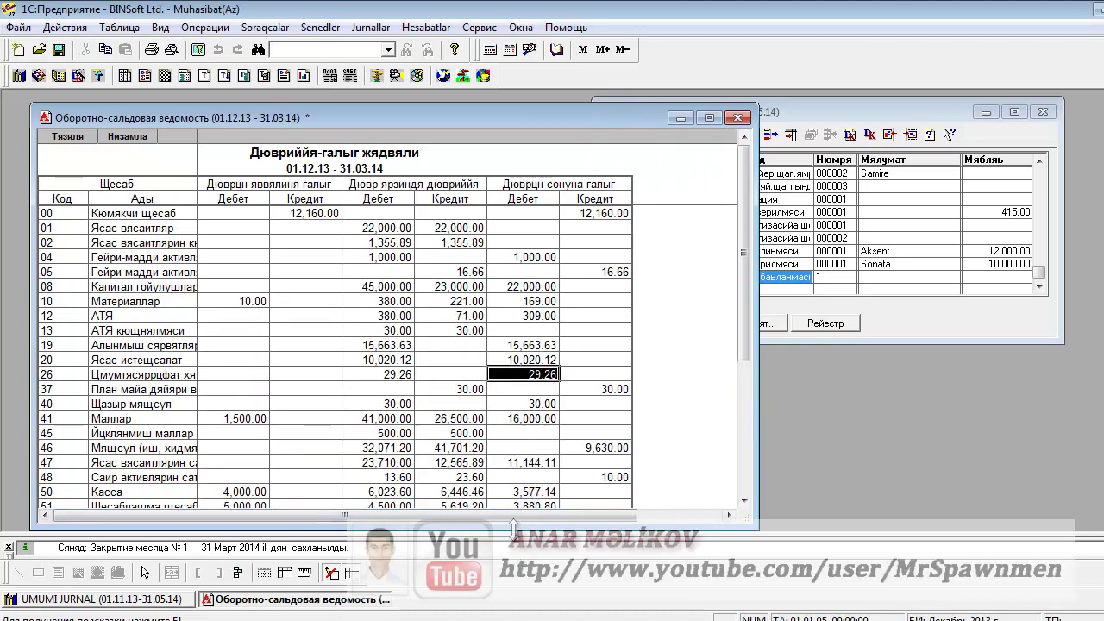
{"action": "left_click_drag", "start_coordinate": [479, 527], "coordinate": [476, 300]}
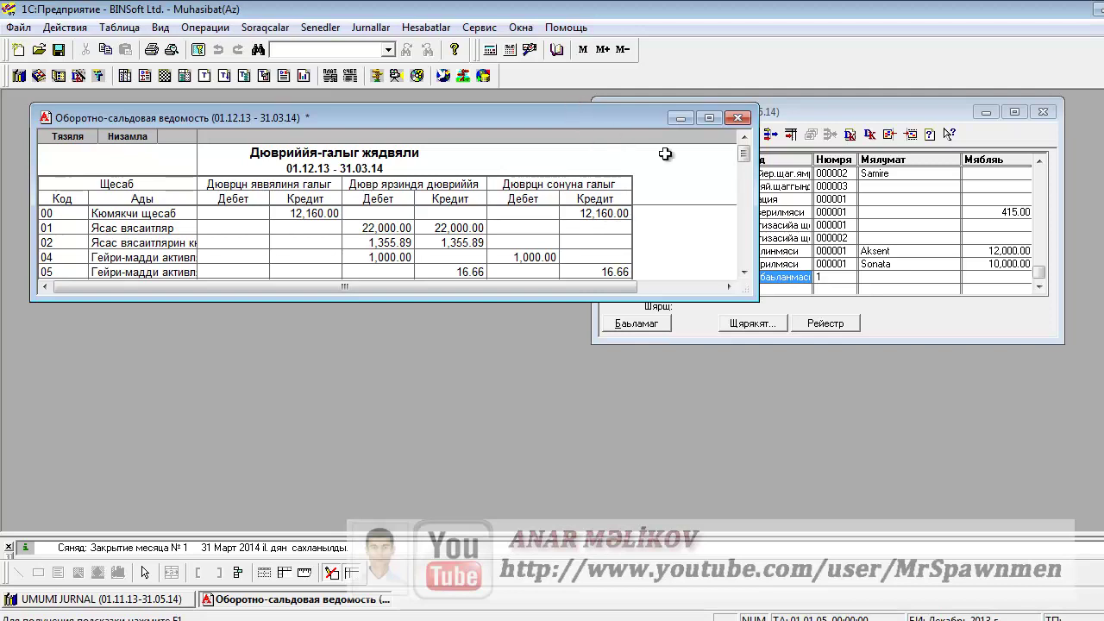
{"action": "left_click_drag", "start_coordinate": [495, 113], "coordinate": [478, 110]}
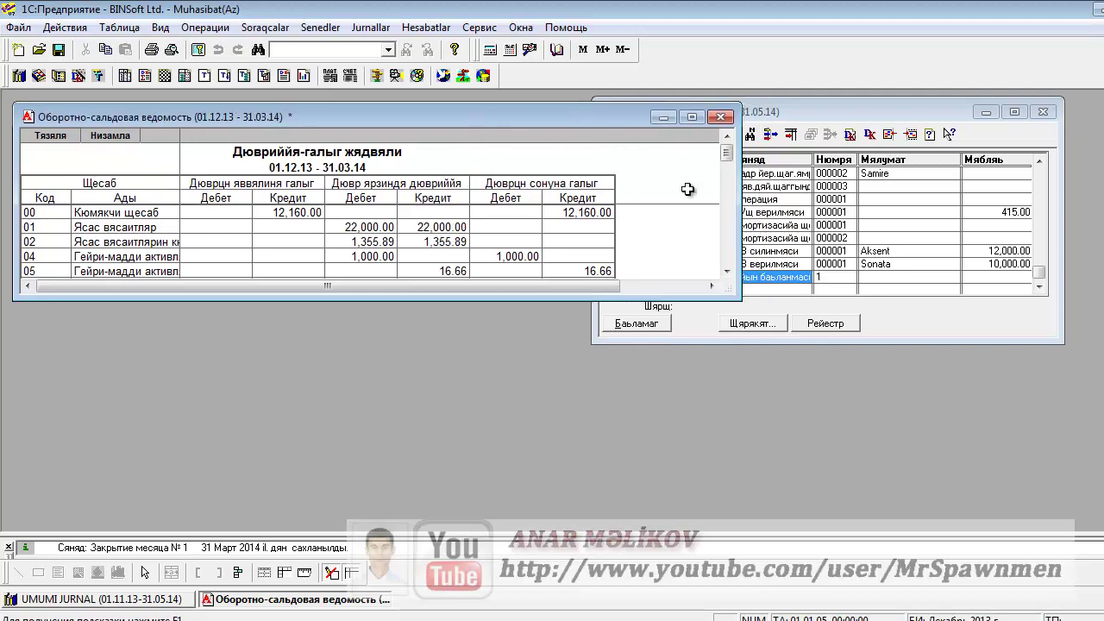
{"action": "left_click_drag", "start_coordinate": [735, 221], "coordinate": [688, 212]}
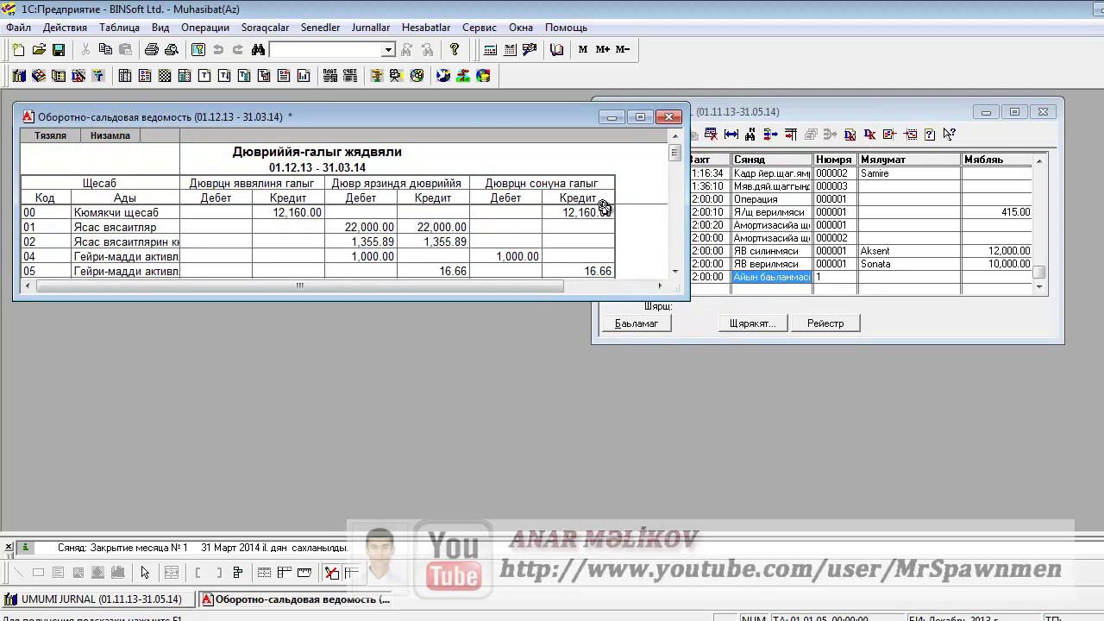
{"action": "scroll", "coordinate": [599, 204], "scroll_direction": "down", "scroll_amount": 2}
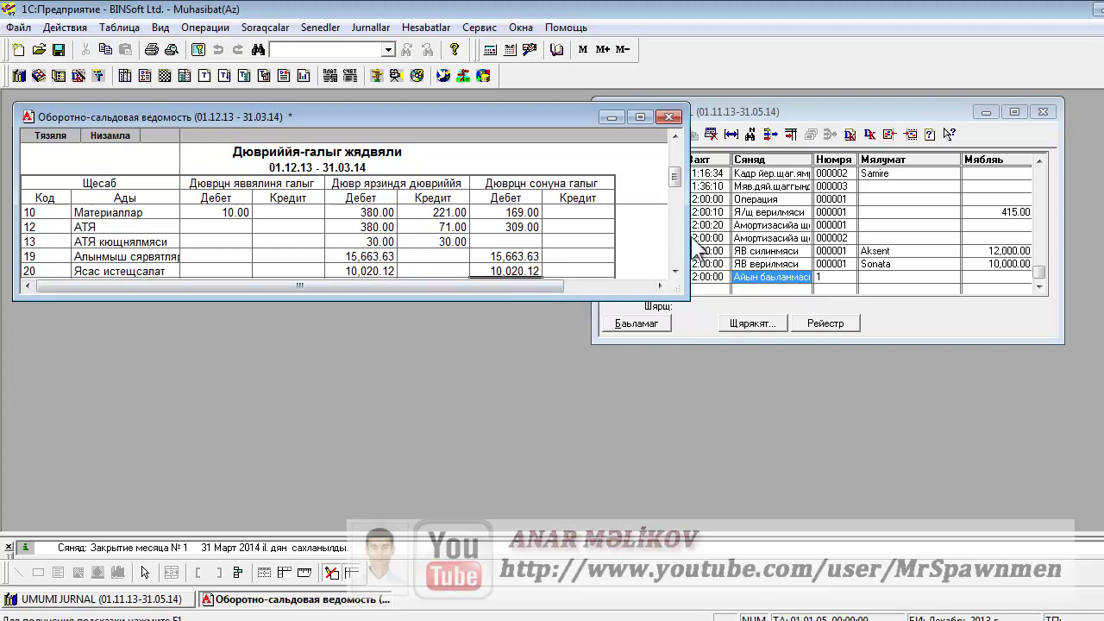
{"action": "left_click_drag", "start_coordinate": [687, 238], "coordinate": [785, 231]}
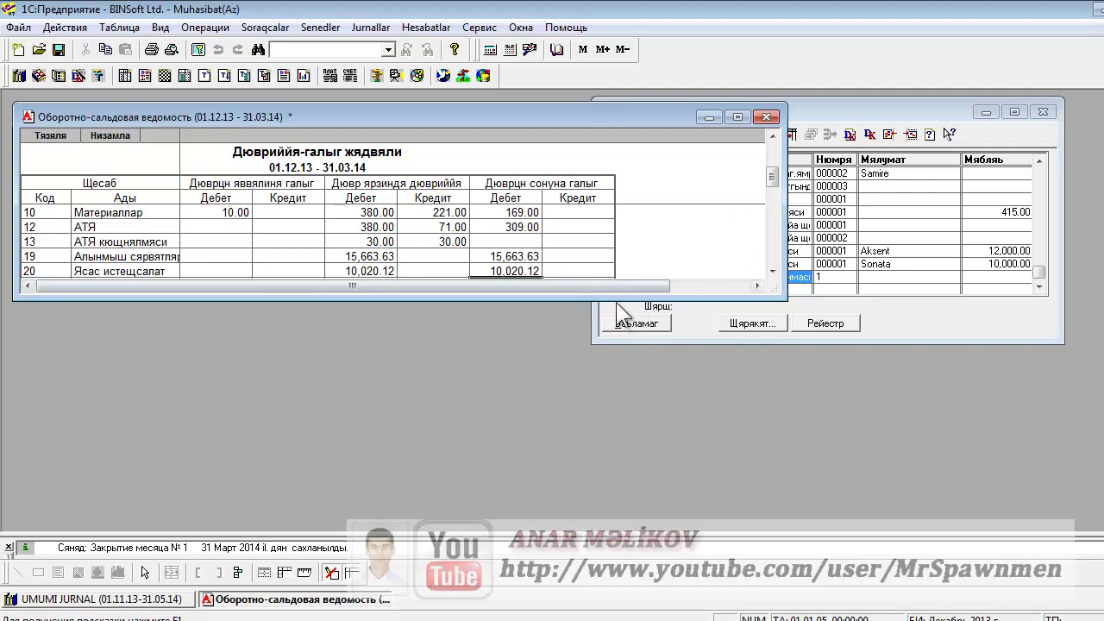
{"action": "mouse_move", "coordinate": [616, 301]}
{"action": "left_mouse_down"}
{"action": "mouse_move", "coordinate": [611, 367]}
{"action": "mouse_move", "coordinate": [606, 306]}
{"action": "left_mouse_up"}
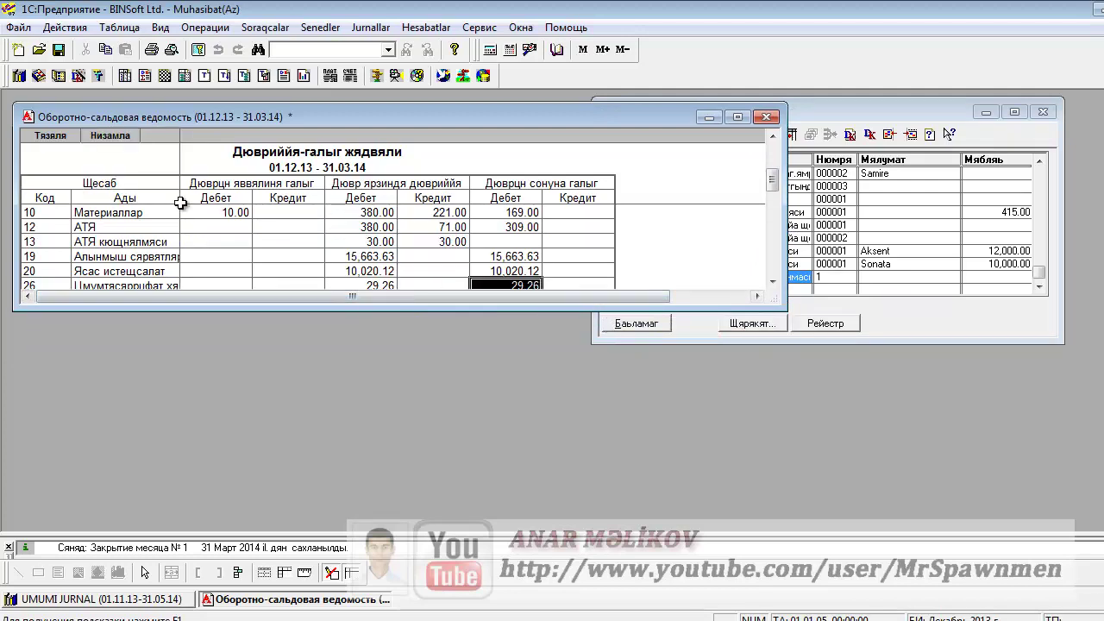
Enlarge the trial balance's display scale and extend its window so all columns and several account rows fit
{"action": "left_click", "coordinate": [160, 27]}
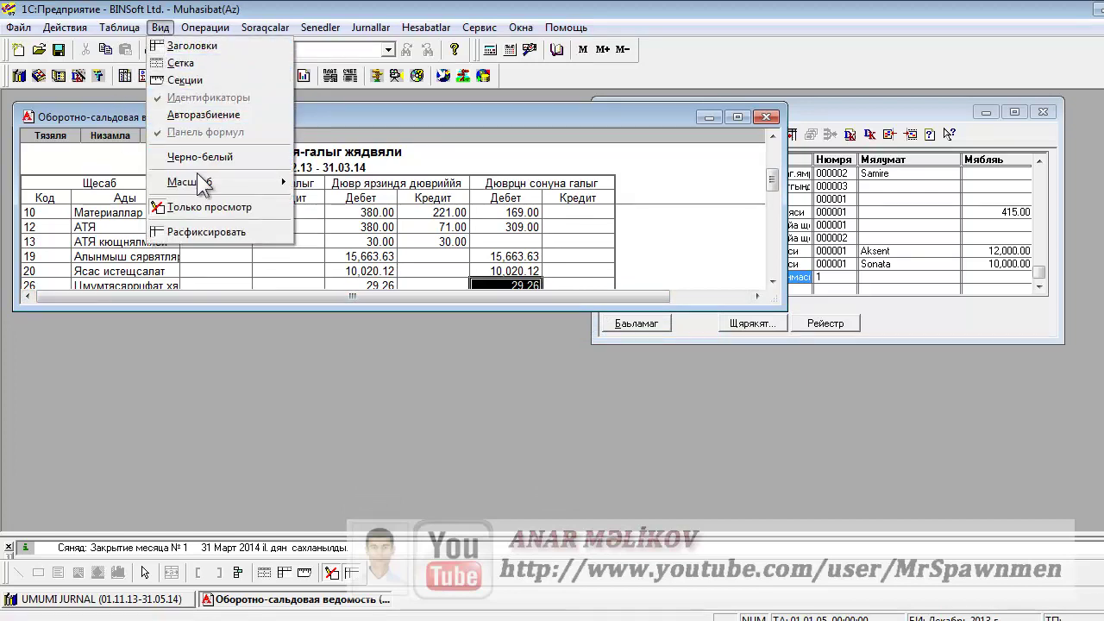
{"action": "mouse_move", "coordinate": [274, 182]}
{"action": "left_click", "coordinate": [311, 217]}
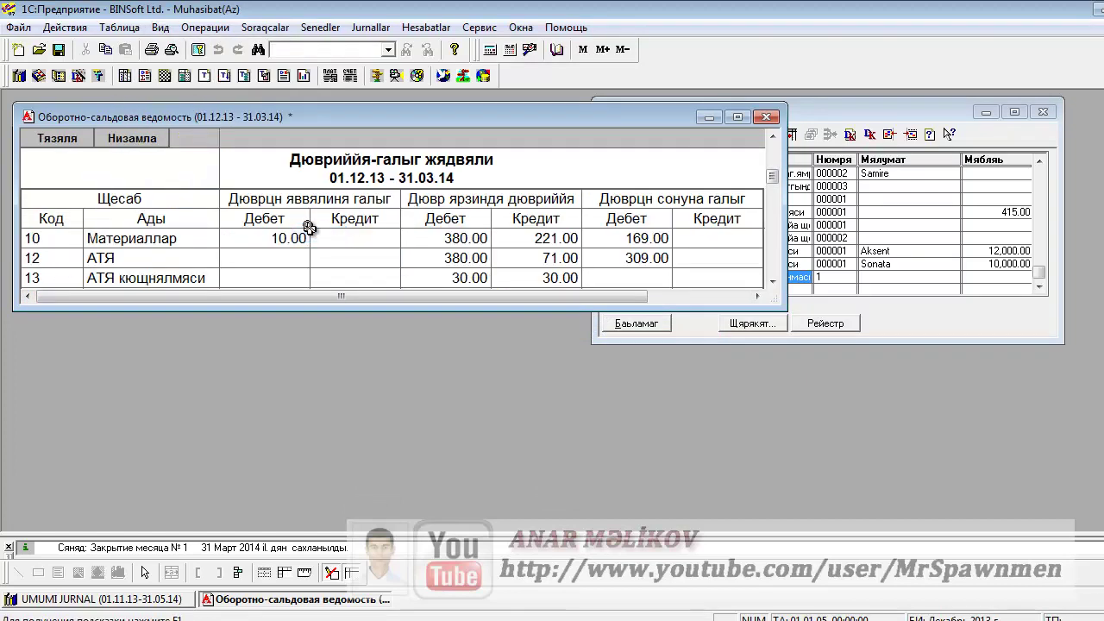
{"action": "left_click_drag", "start_coordinate": [785, 259], "coordinate": [873, 258]}
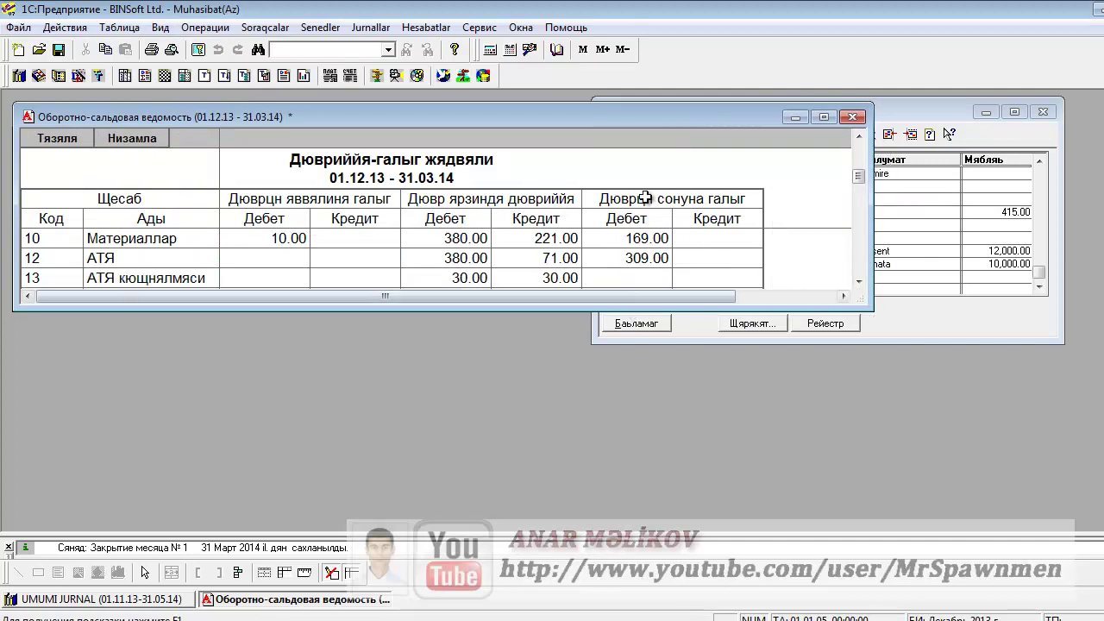
{"action": "scroll", "coordinate": [617, 241], "scroll_direction": "down", "scroll_amount": 3}
{"action": "scroll", "coordinate": [625, 256], "scroll_direction": "up", "scroll_amount": 5}
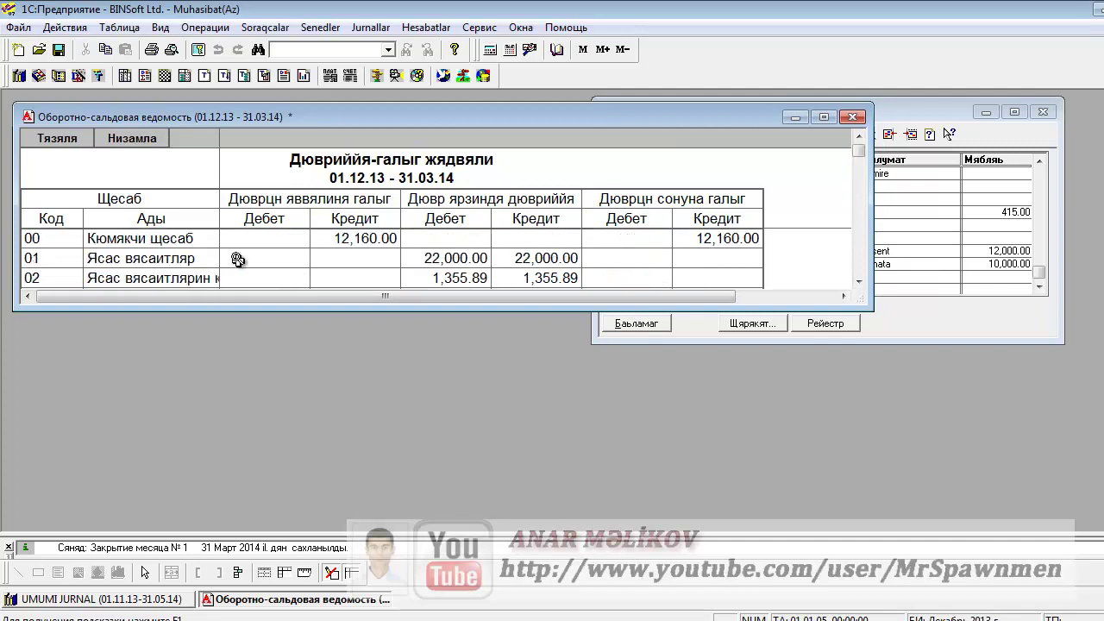
{"action": "left_click_drag", "start_coordinate": [556, 310], "coordinate": [559, 363]}
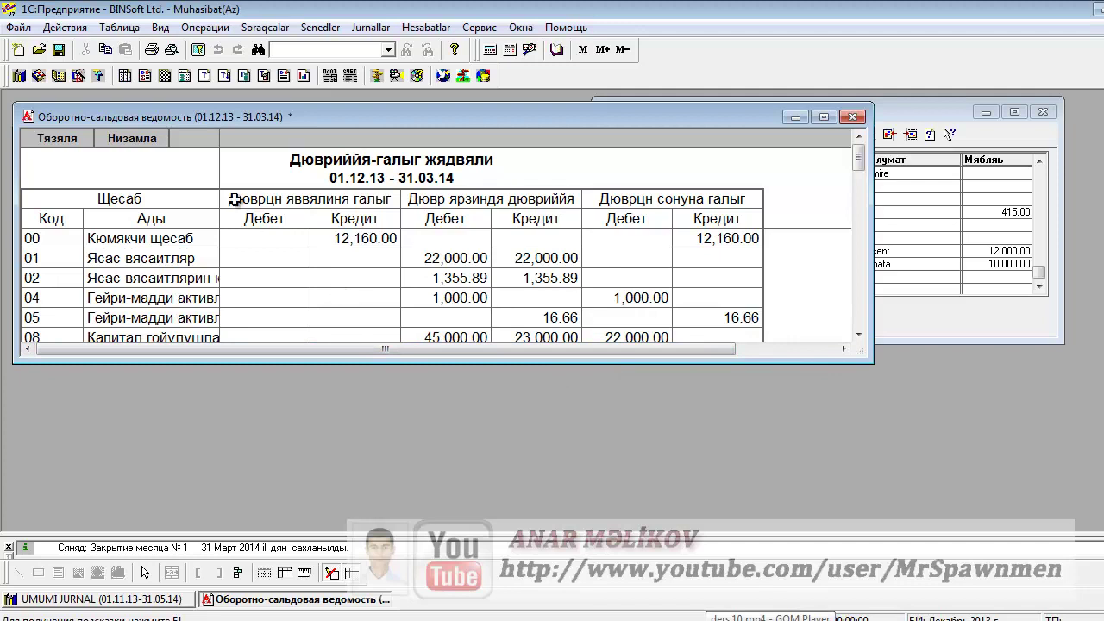
Create a new manually entered accounting operation
{"action": "left_click", "coordinate": [260, 27]}
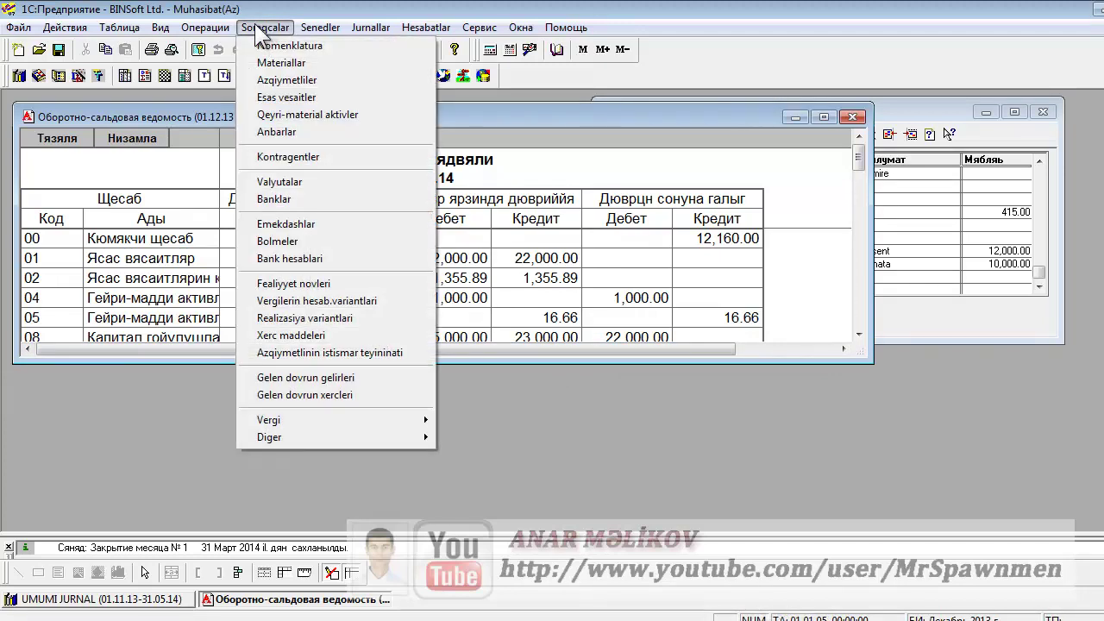
{"action": "mouse_move", "coordinate": [222, 30]}
{"action": "mouse_move", "coordinate": [315, 33]}
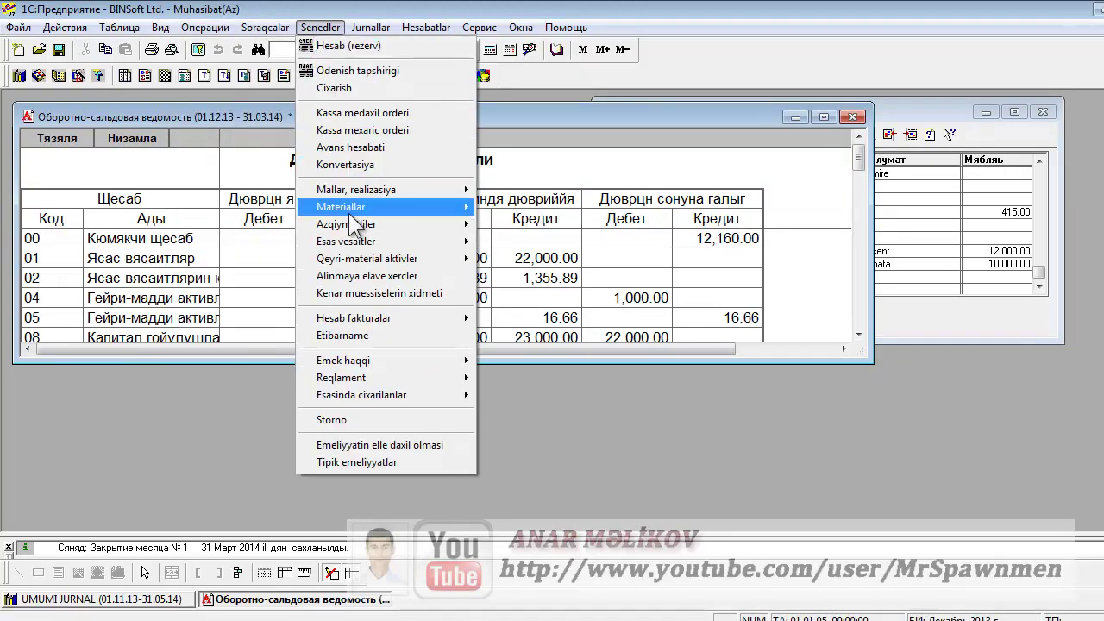
{"action": "left_click", "coordinate": [387, 447]}
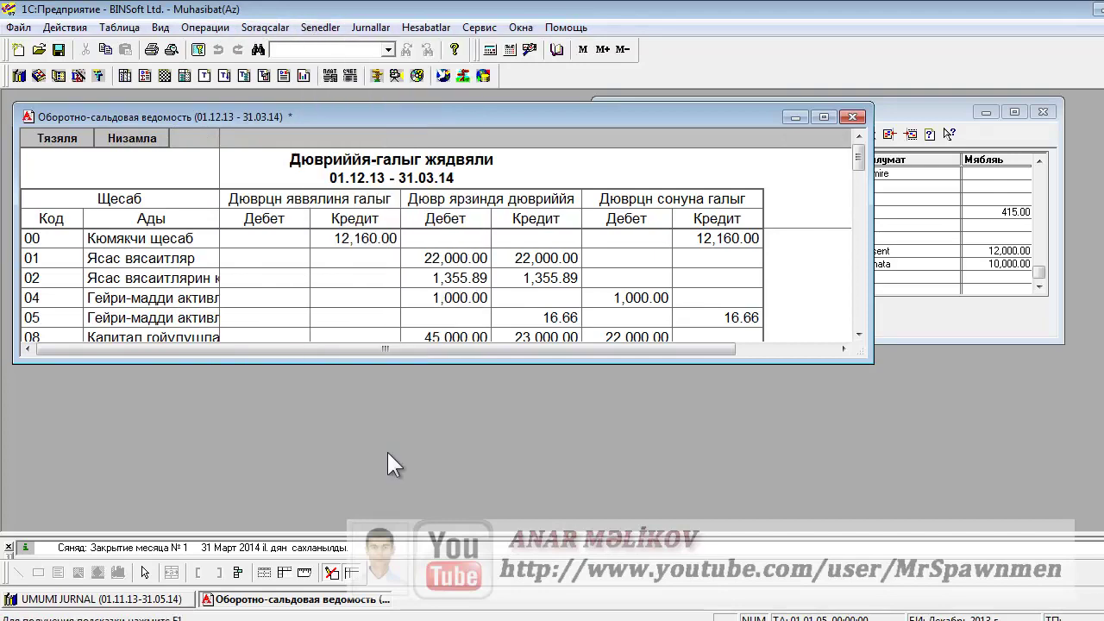
Widen the new operation window and place it beneath the trial balance, raising and shortening the trial balance window
{"action": "left_click_drag", "start_coordinate": [320, 103], "coordinate": [321, 274]}
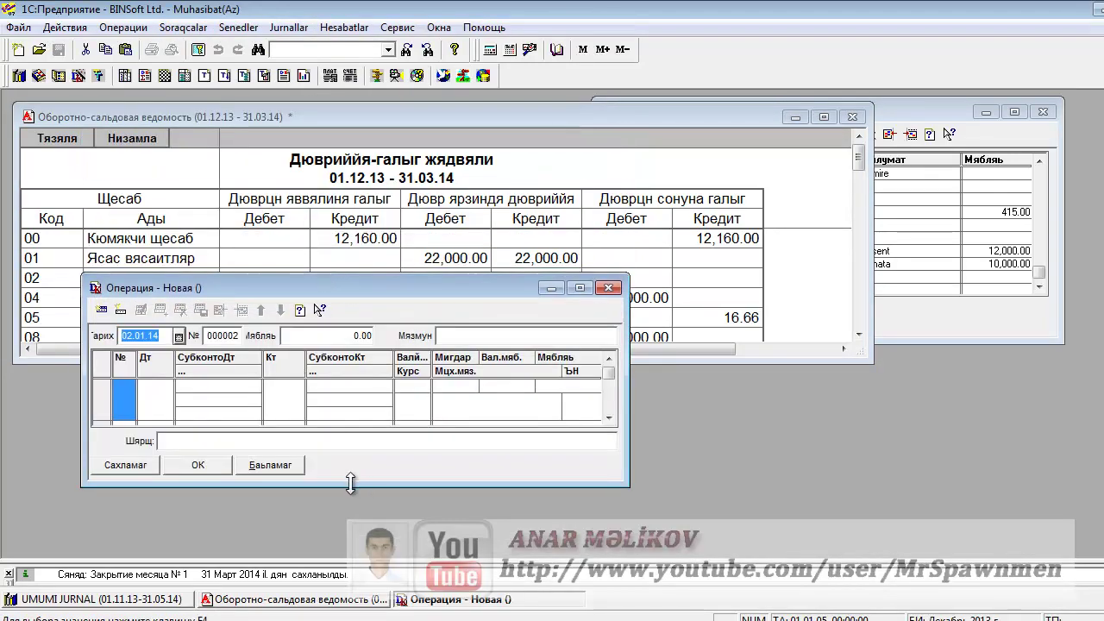
{"action": "left_click_drag", "start_coordinate": [353, 486], "coordinate": [355, 552]}
{"action": "left_click_drag", "start_coordinate": [626, 421], "coordinate": [875, 422]}
{"action": "left_click_drag", "start_coordinate": [486, 272], "coordinate": [481, 394]}
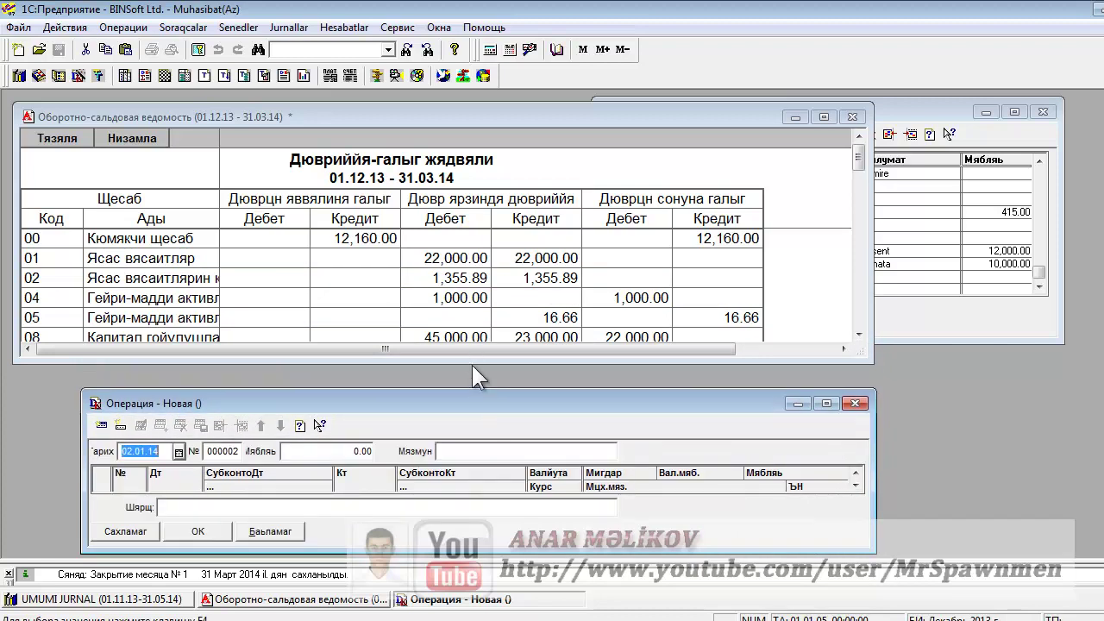
{"action": "left_click_drag", "start_coordinate": [397, 113], "coordinate": [374, 110]}
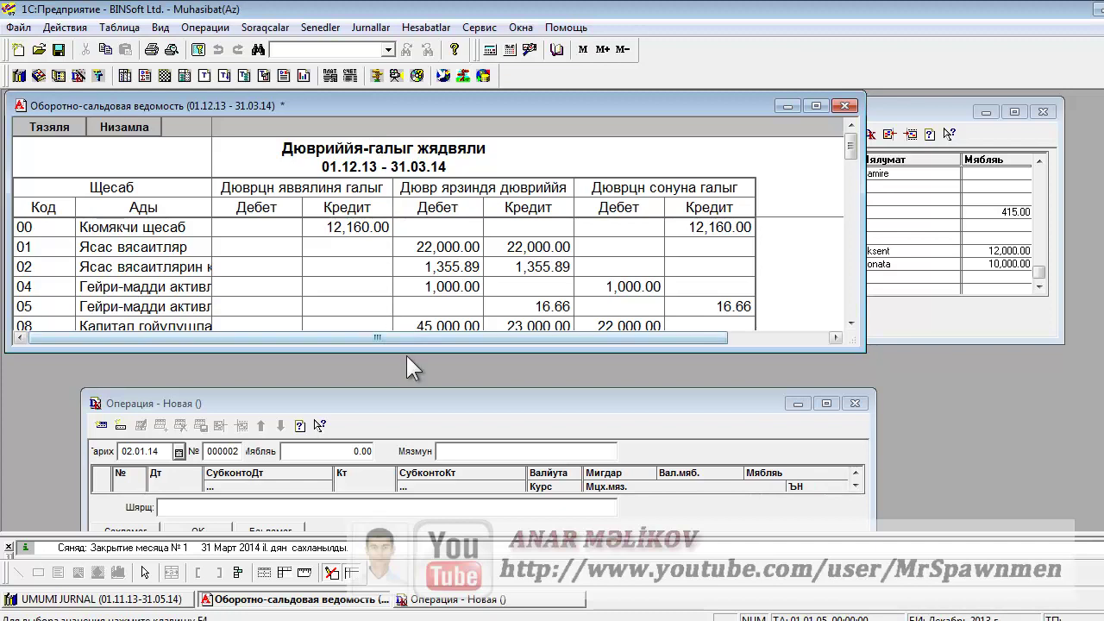
{"action": "left_click_drag", "start_coordinate": [407, 351], "coordinate": [405, 316]}
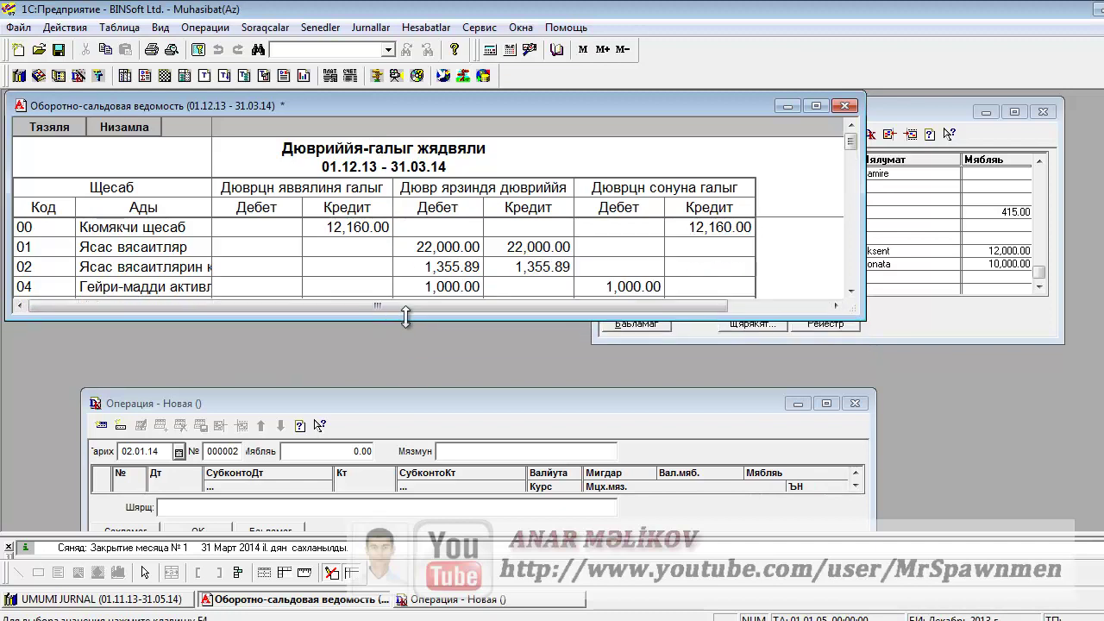
Move the new operation window up directly beneath the trial balance and set the operation date to 31.03.14
{"action": "left_click_drag", "start_coordinate": [398, 393], "coordinate": [351, 340]}
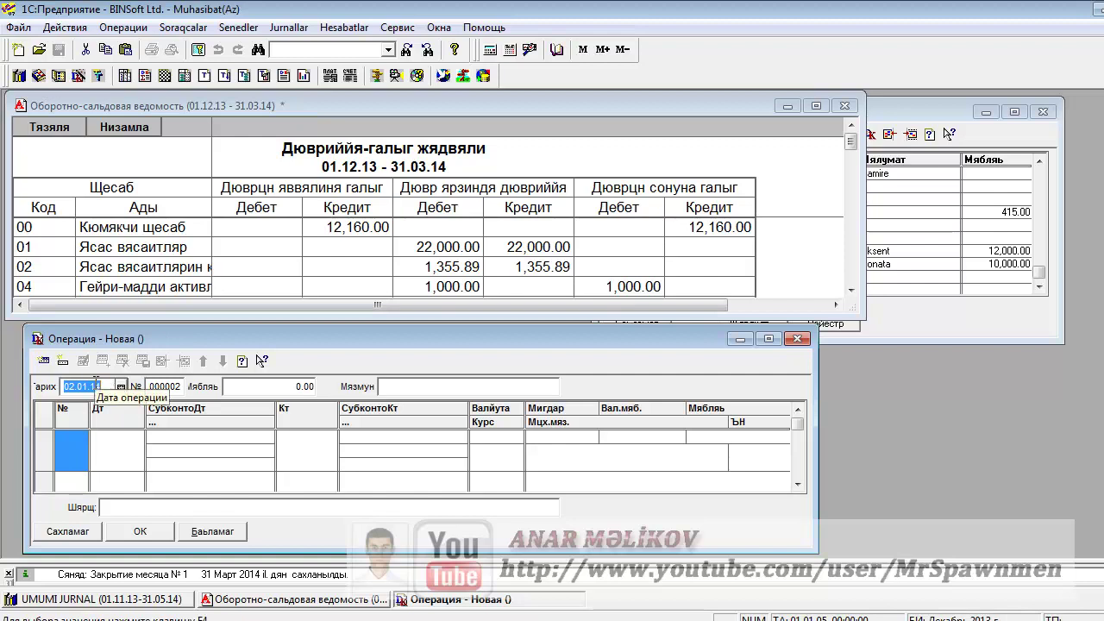
{"action": "type", "text": "31"}
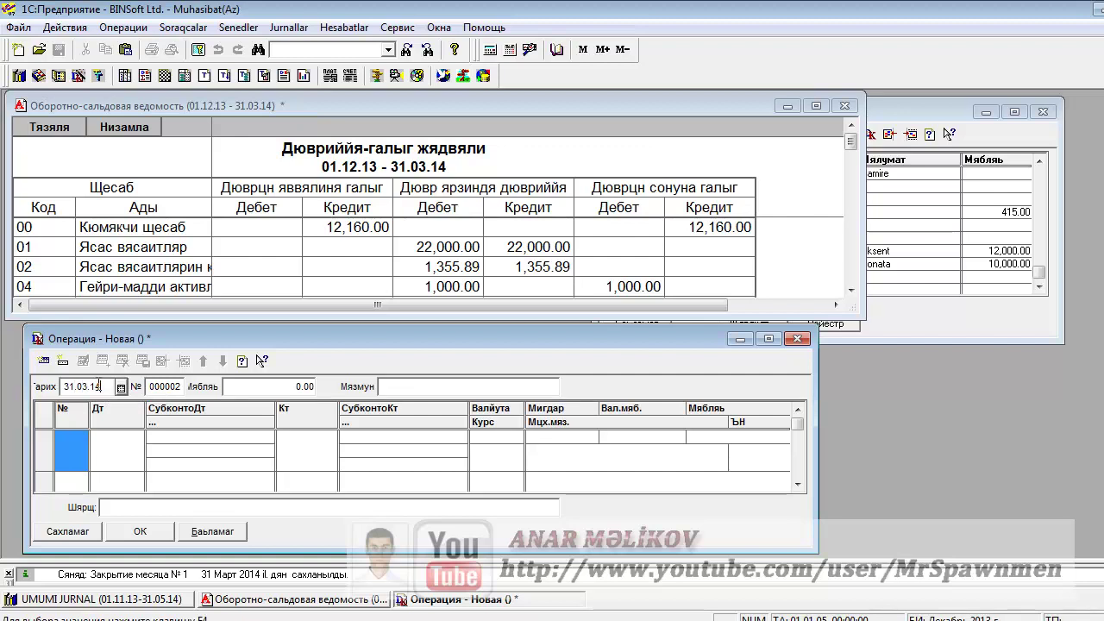
Check account 37's closing credit balance in the trial balance and enter 37 as the first posting's debit account
{"action": "key", "text": "ctrl+Tab"}
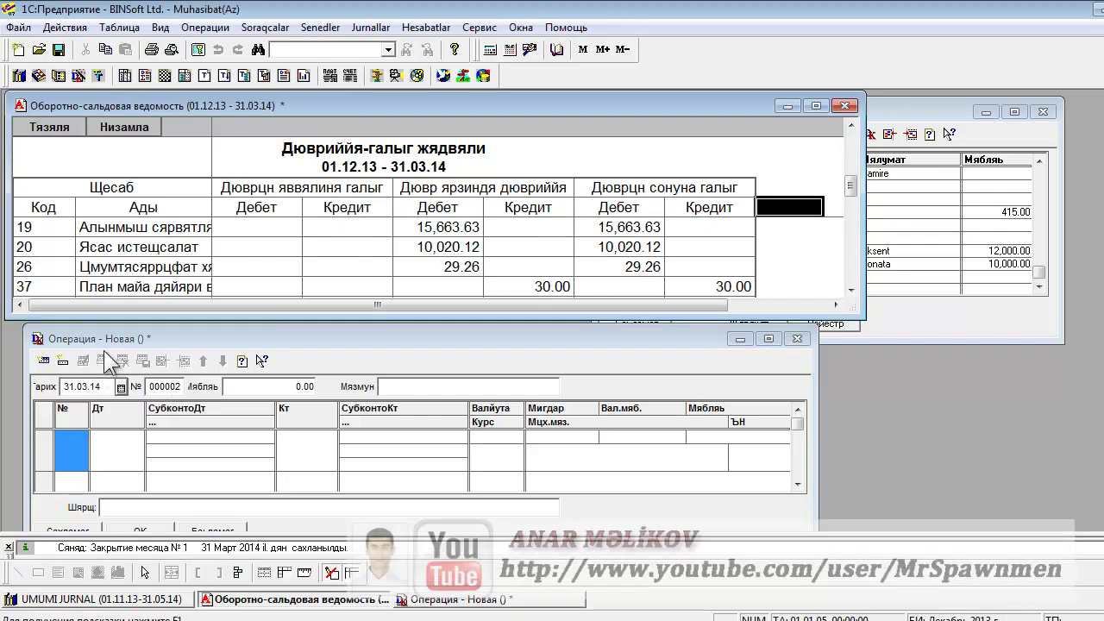
{"action": "left_click", "coordinate": [34, 287]}
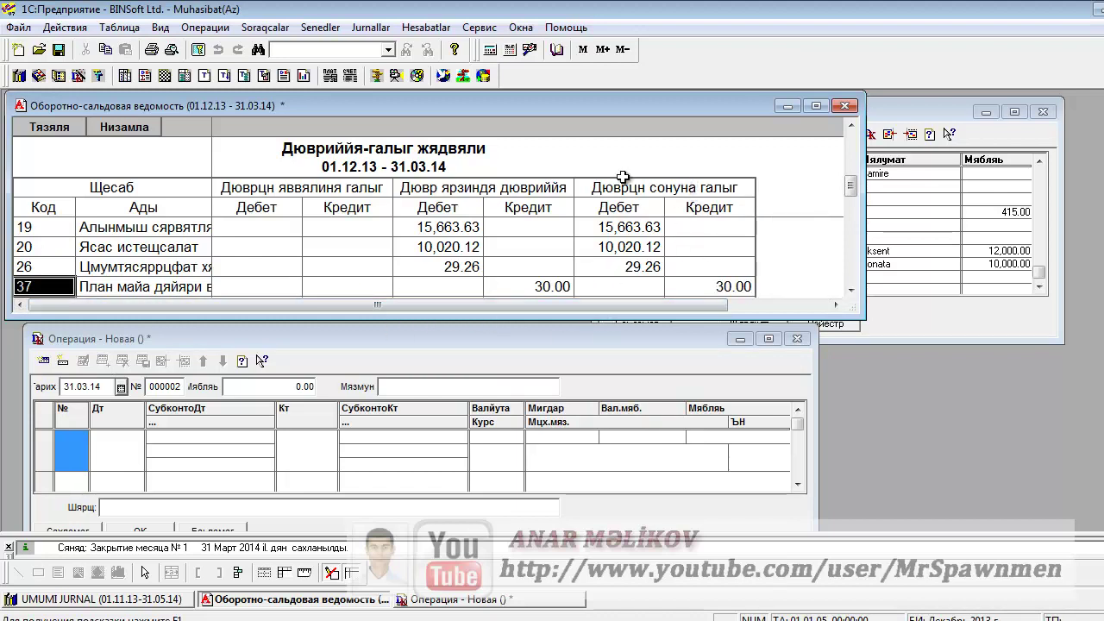
{"action": "left_click", "coordinate": [721, 288]}
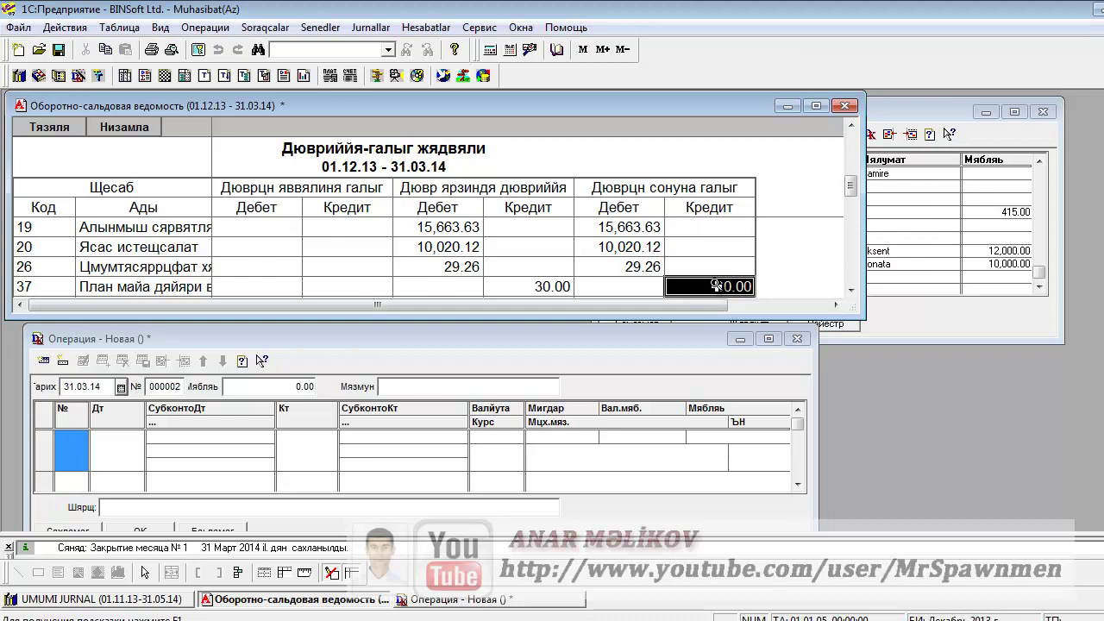
{"action": "double_click", "coordinate": [106, 436]}
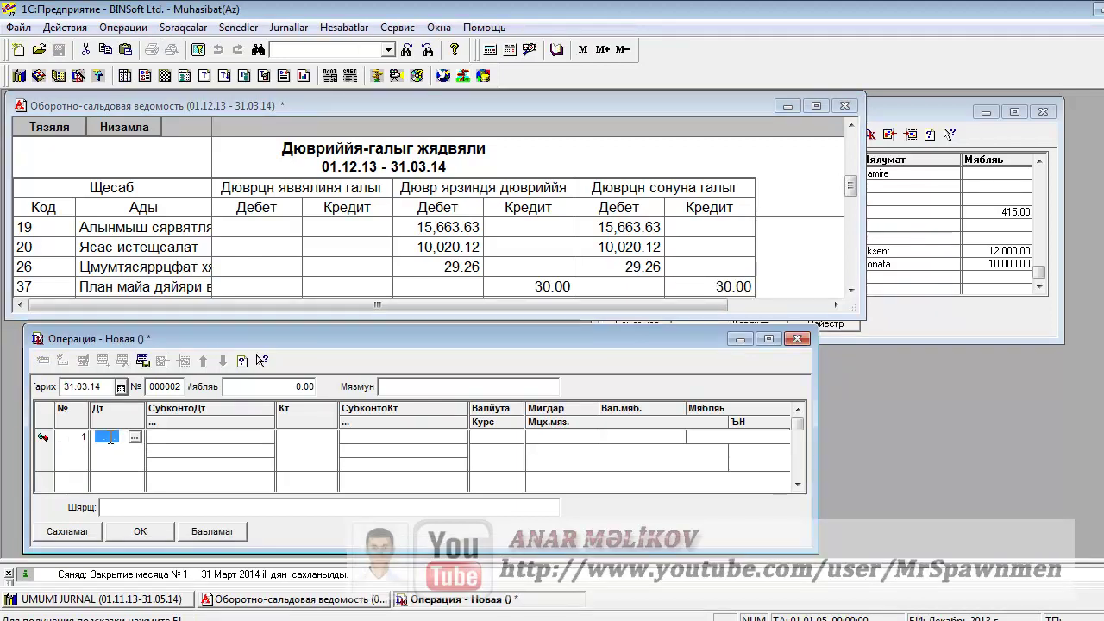
{"action": "type", "text": "37"}
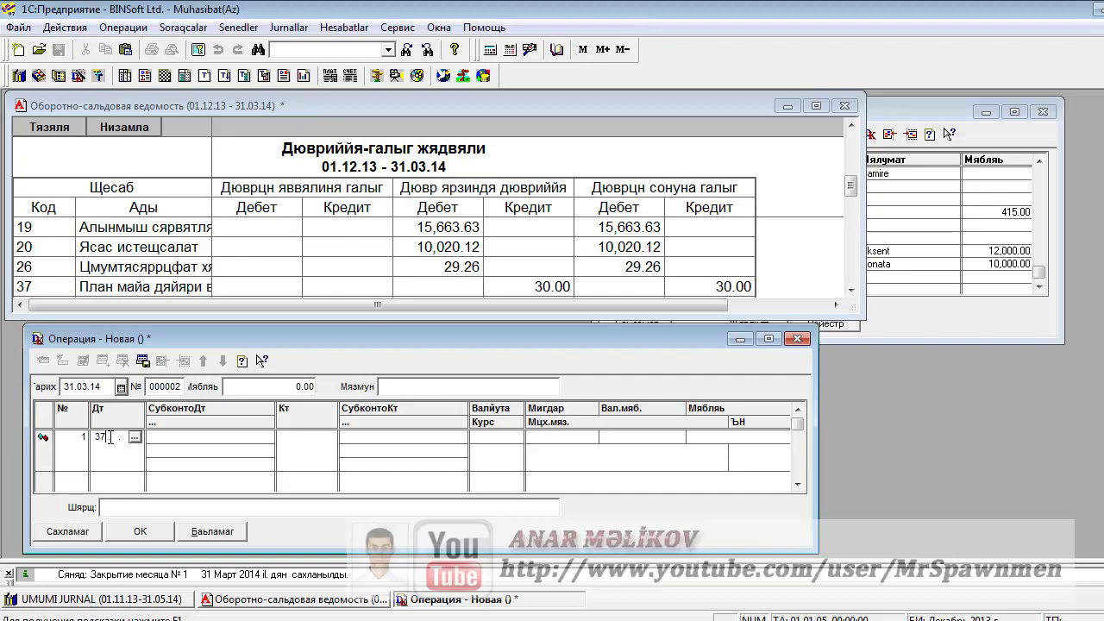
{"action": "key", "text": "Return"}
{"action": "key", "text": "Return"}
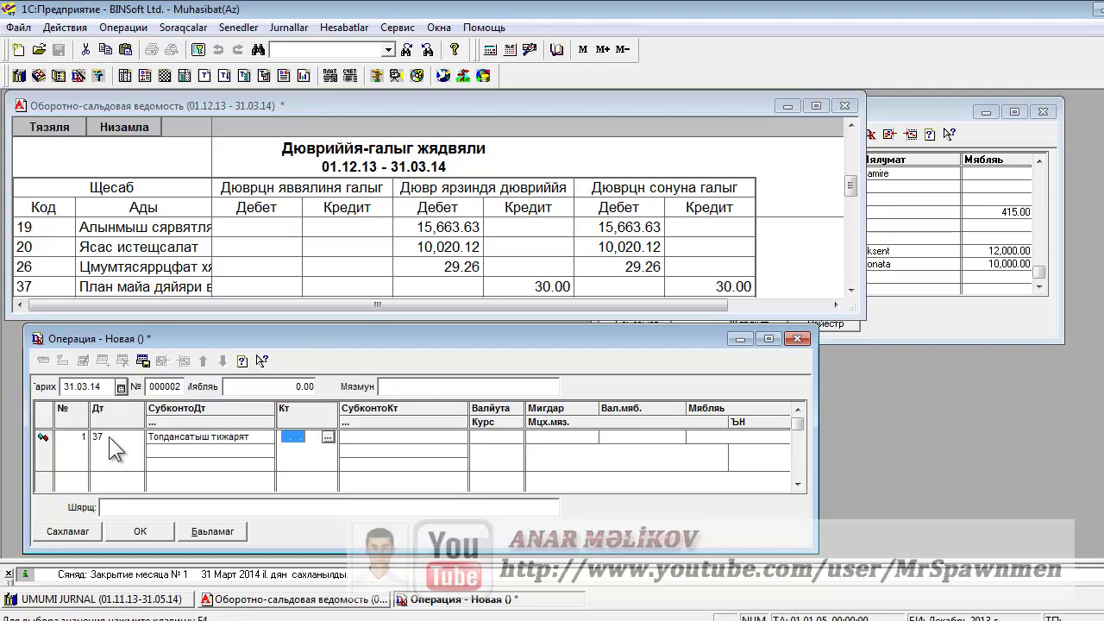
Enter 20 as the first posting's credit account and leave its expense item empty
{"action": "type", "text": "20"}
{"action": "key", "text": "Return"}
{"action": "key", "text": "Return"}
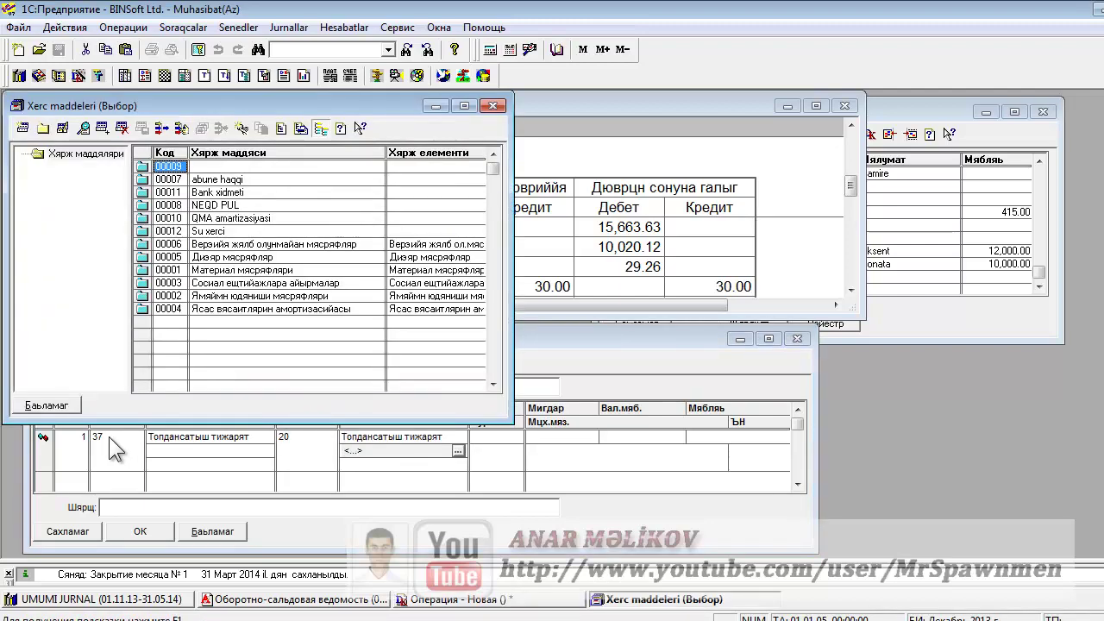
{"action": "key", "text": "Escape"}
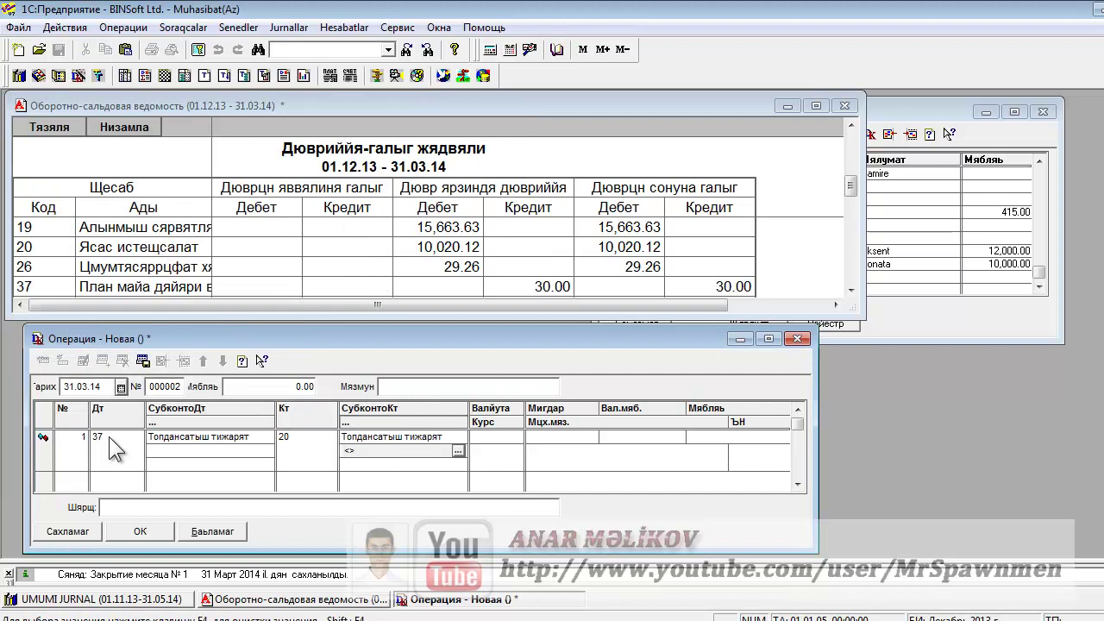
Set the first posting's amount to 30.00 and save the operation
{"action": "double_click", "coordinate": [776, 438]}
{"action": "type", "text": "30.00"}
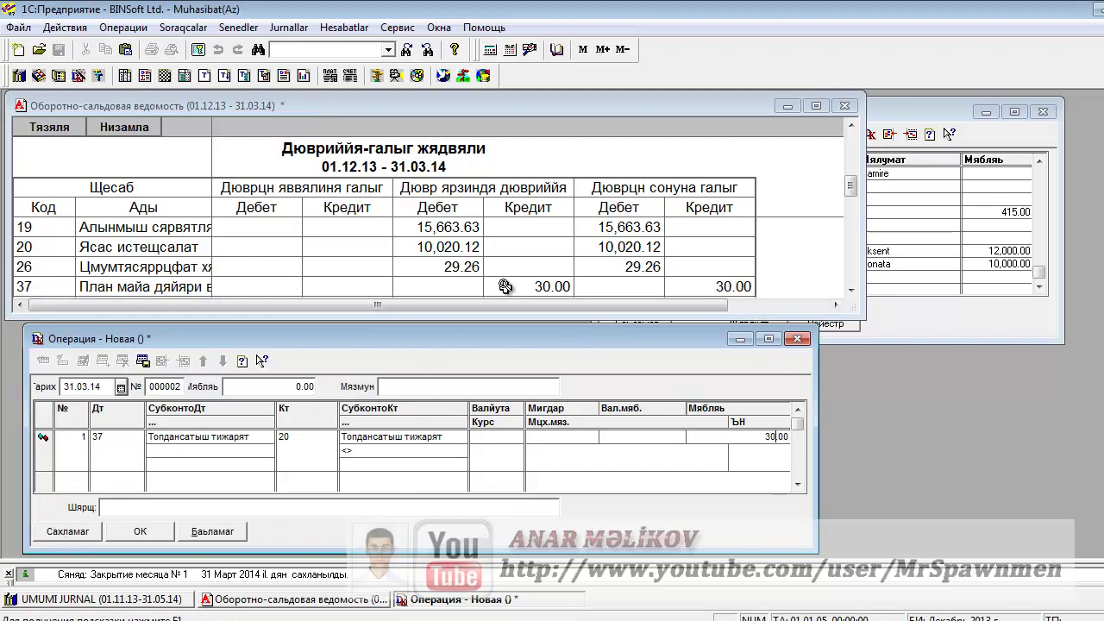
{"action": "left_click", "coordinate": [69, 526]}
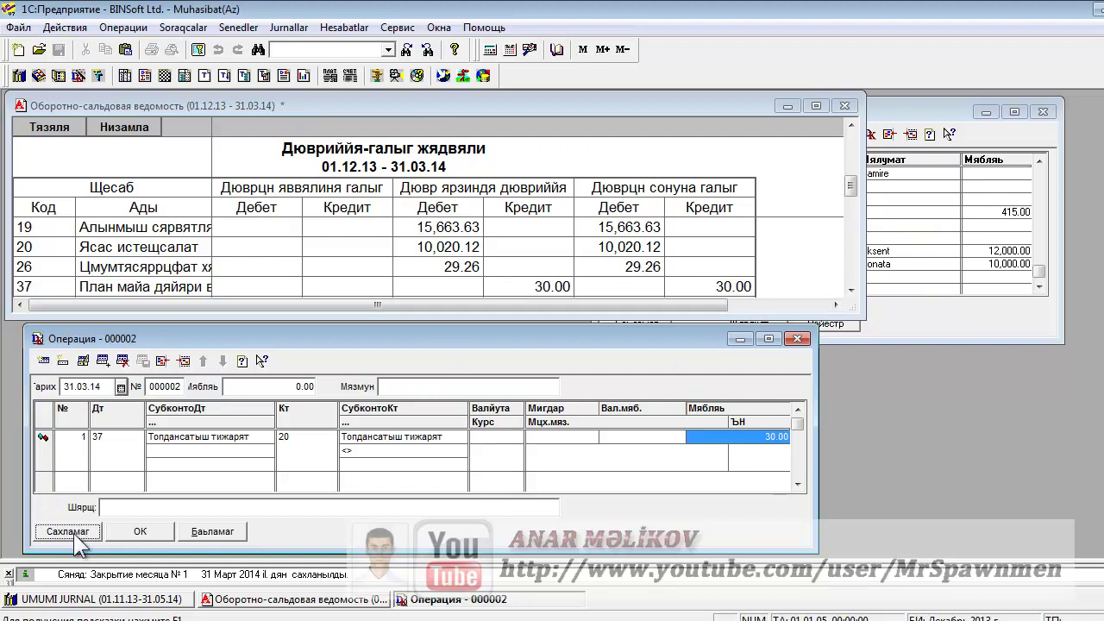
Refresh the trial balance and compare account 37's debit turnover with its closing credit balance
{"action": "left_click", "coordinate": [49, 127]}
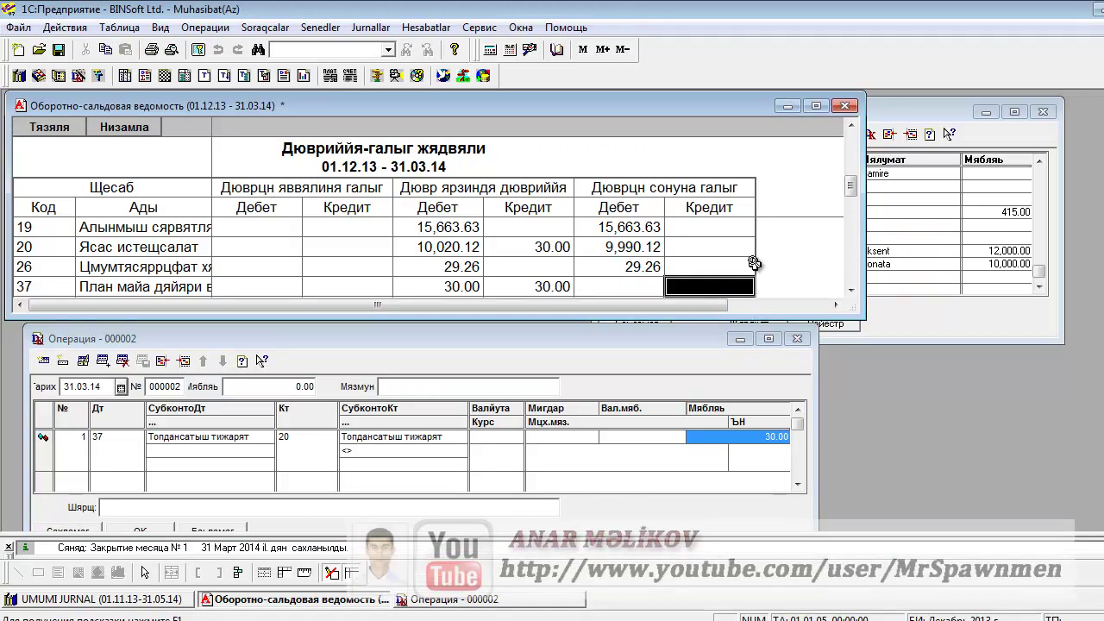
{"action": "left_click", "coordinate": [475, 288]}
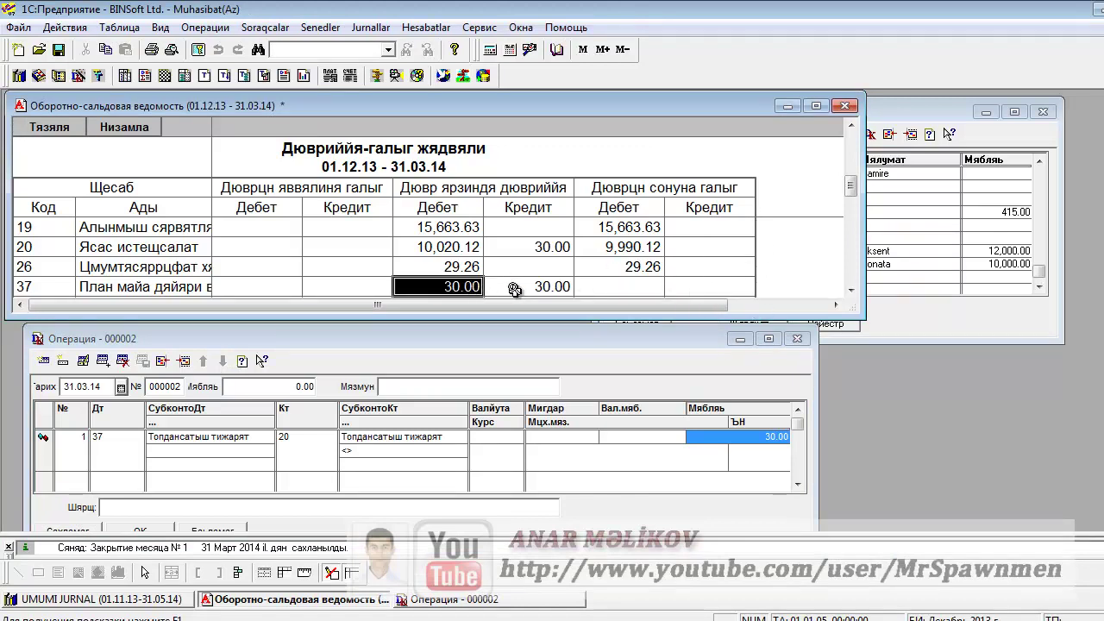
{"action": "left_click", "coordinate": [738, 291]}
{"action": "left_click", "coordinate": [467, 287]}
{"action": "left_click", "coordinate": [724, 287]}
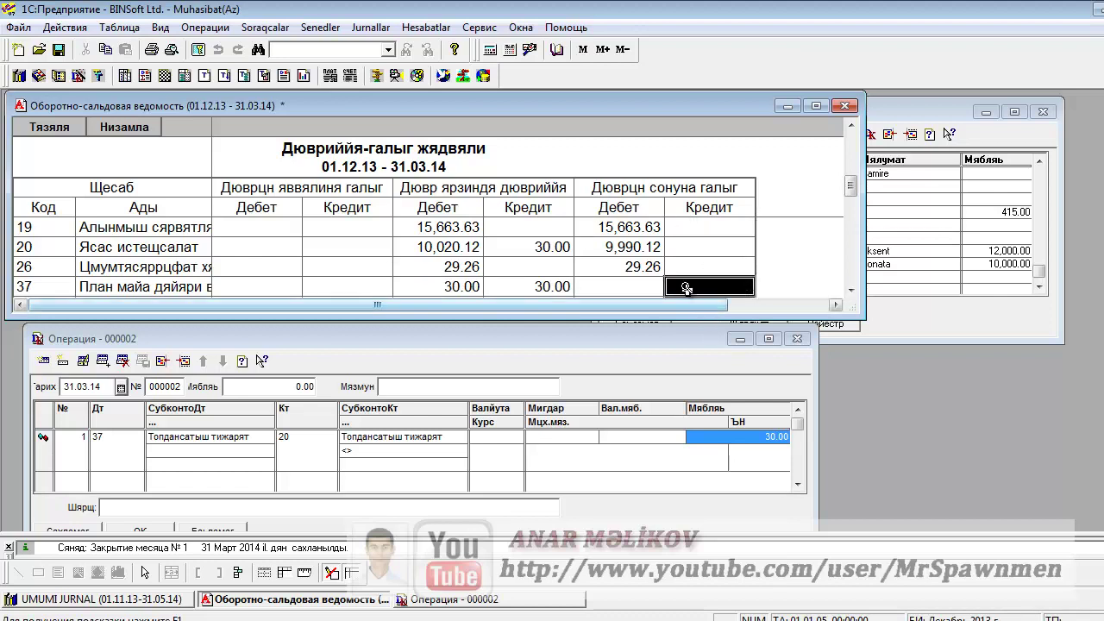
Examine the accounting totals period in the system parameters and close the settings without applying any change
{"action": "left_click", "coordinate": [106, 444]}
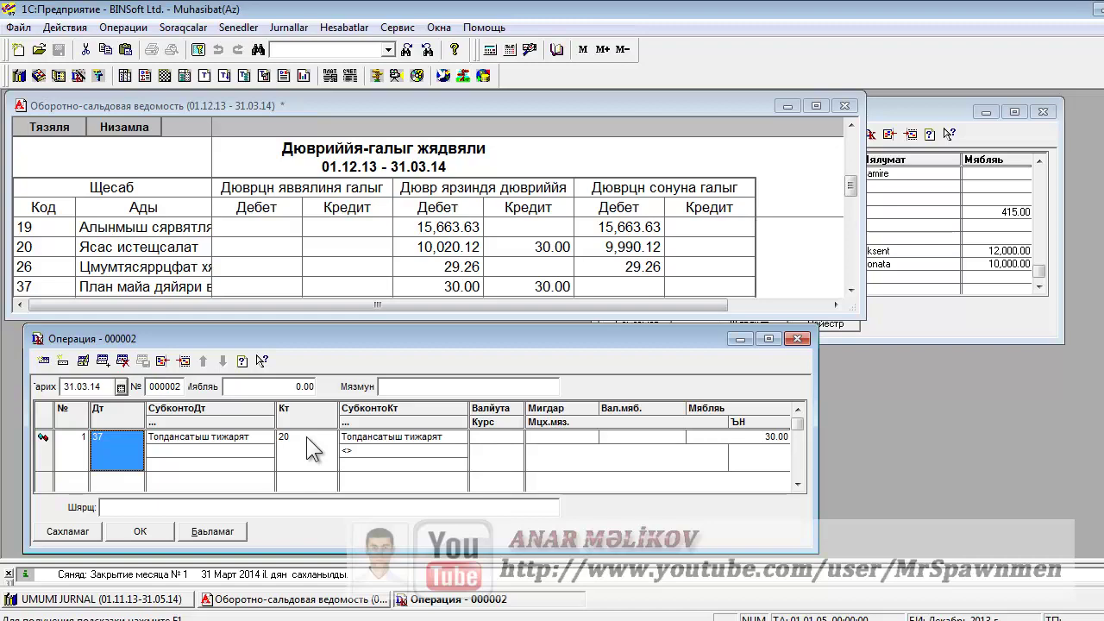
{"action": "left_click", "coordinate": [398, 27]}
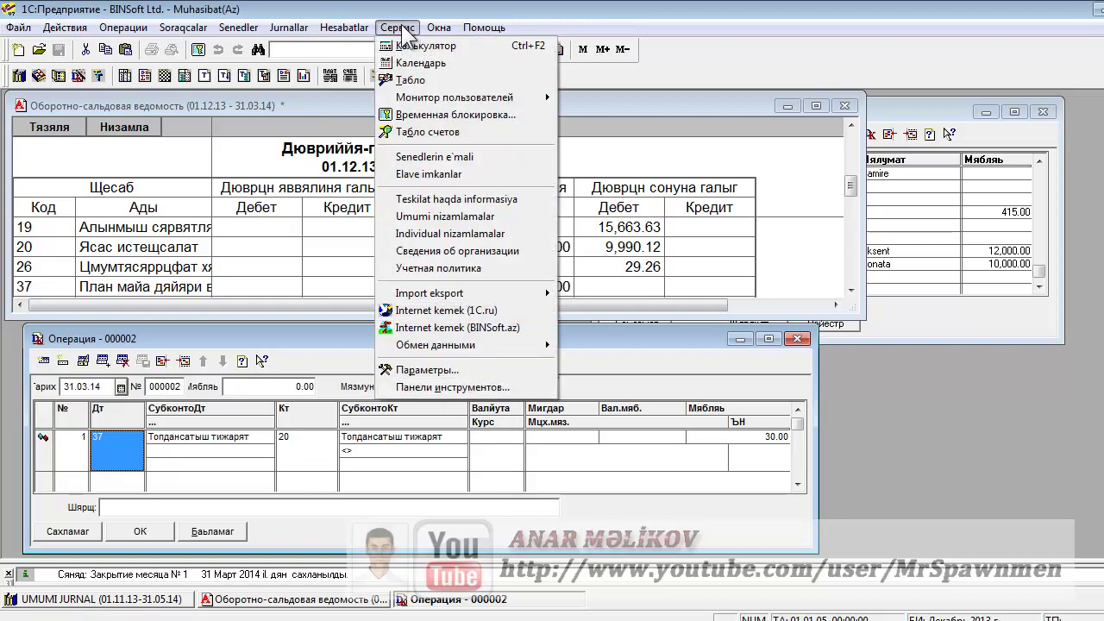
{"action": "left_click", "coordinate": [428, 370]}
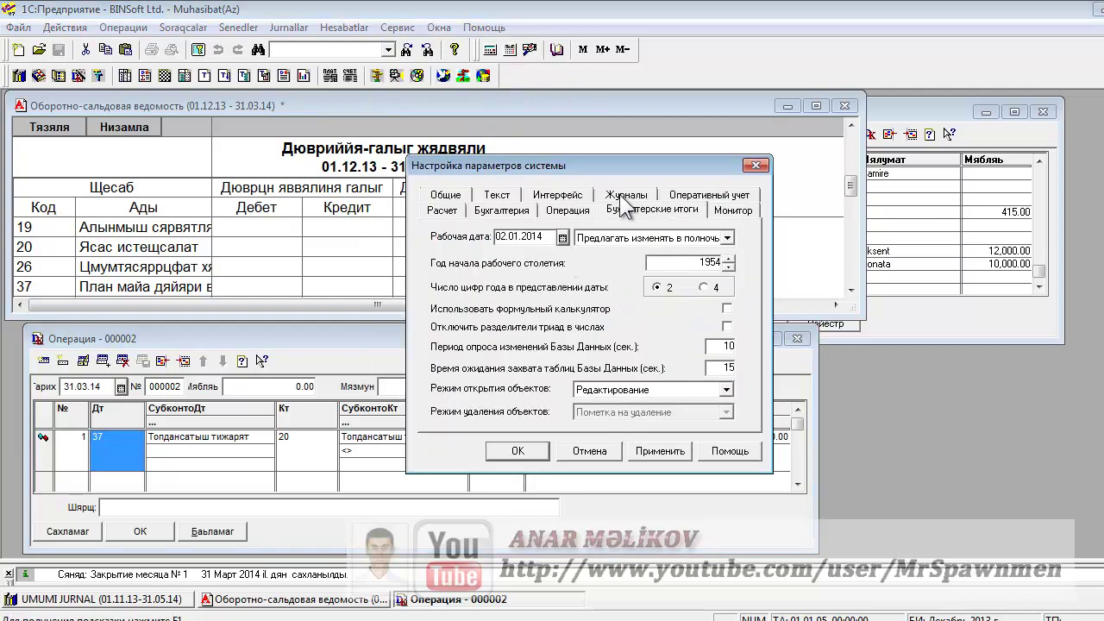
{"action": "left_click", "coordinate": [633, 210]}
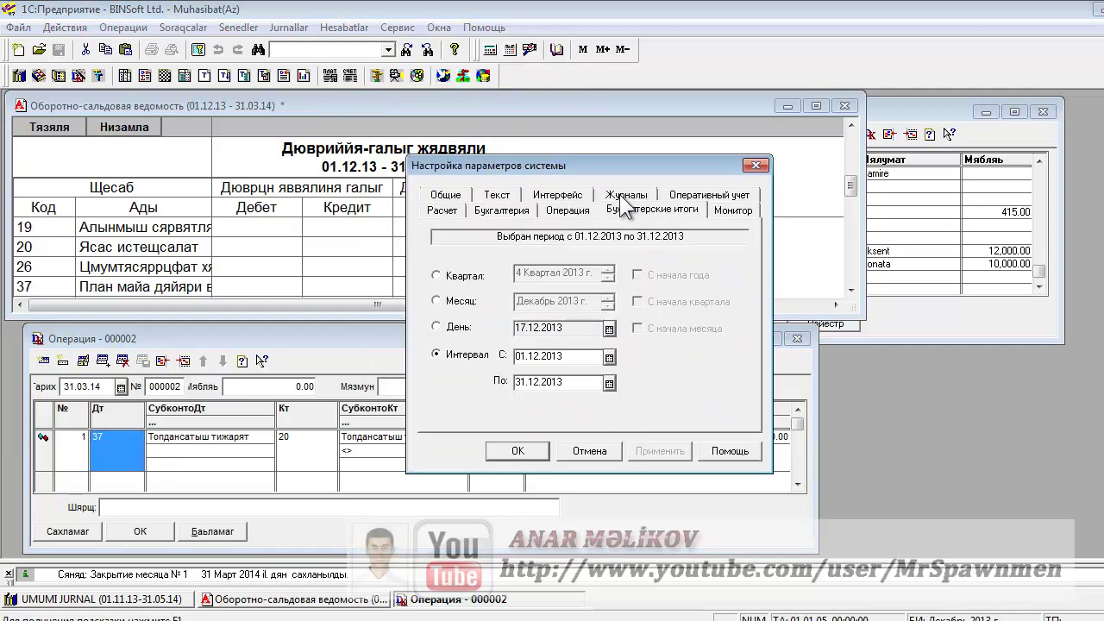
{"action": "left_click", "coordinate": [528, 383]}
{"action": "left_click", "coordinate": [755, 165]}
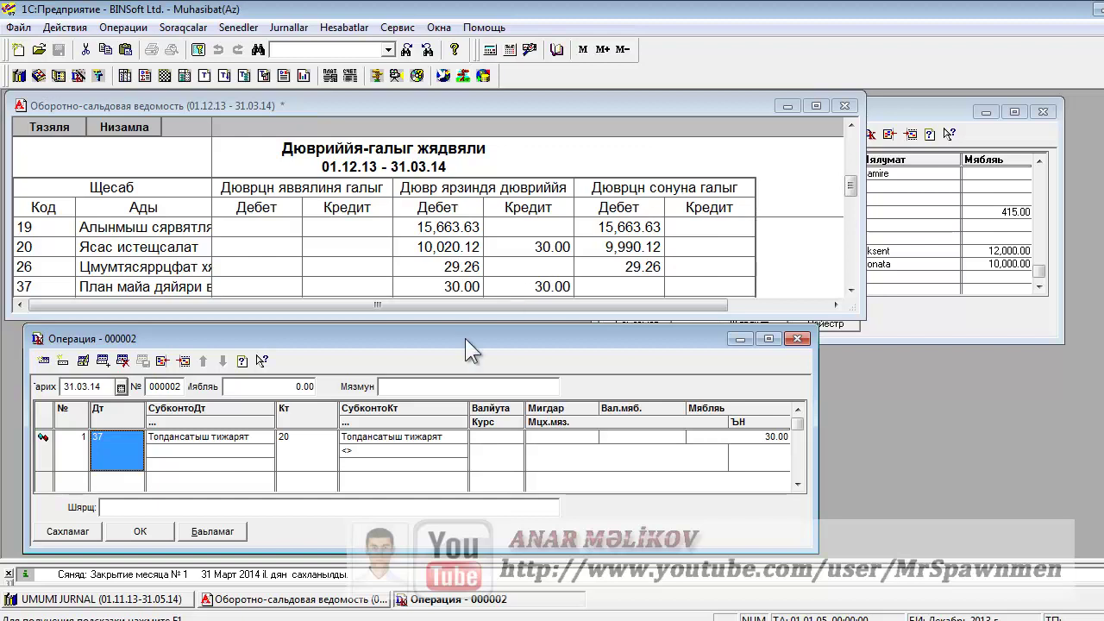
Add a second posting for closing account 26, with 20 as its debit account and the debit expense item left empty
{"action": "left_click", "coordinate": [58, 250]}
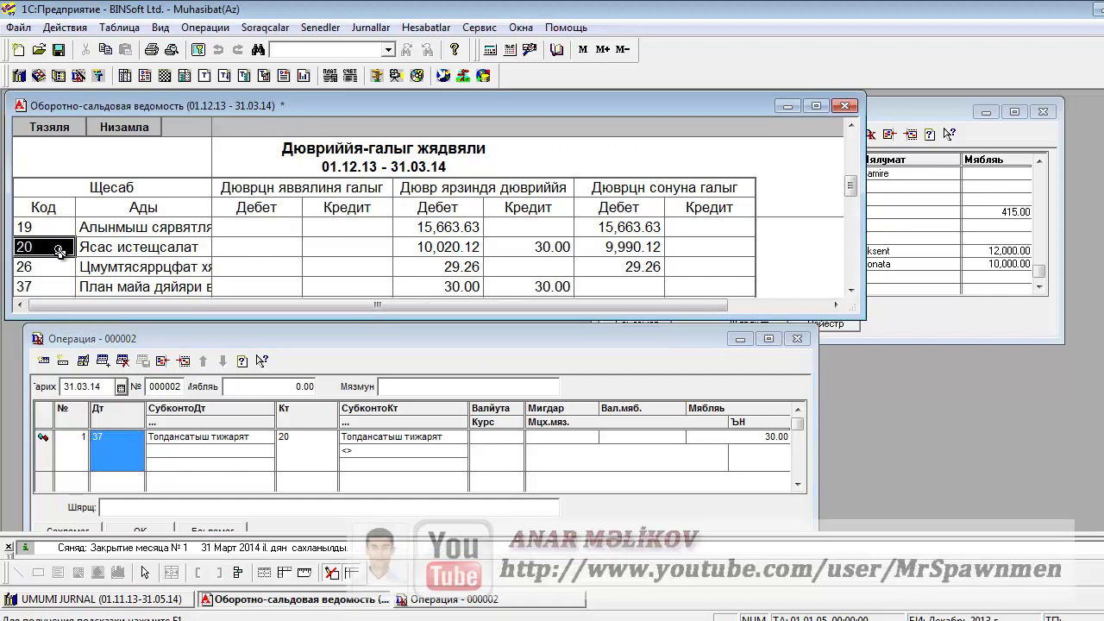
{"action": "left_click", "coordinate": [59, 273]}
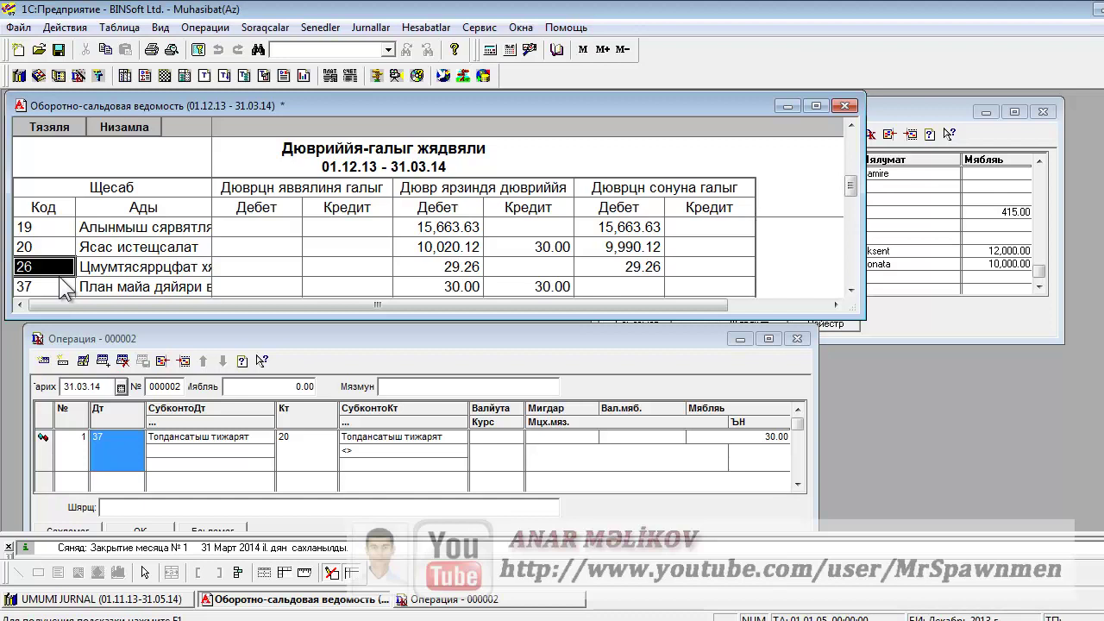
{"action": "left_click", "coordinate": [42, 360]}
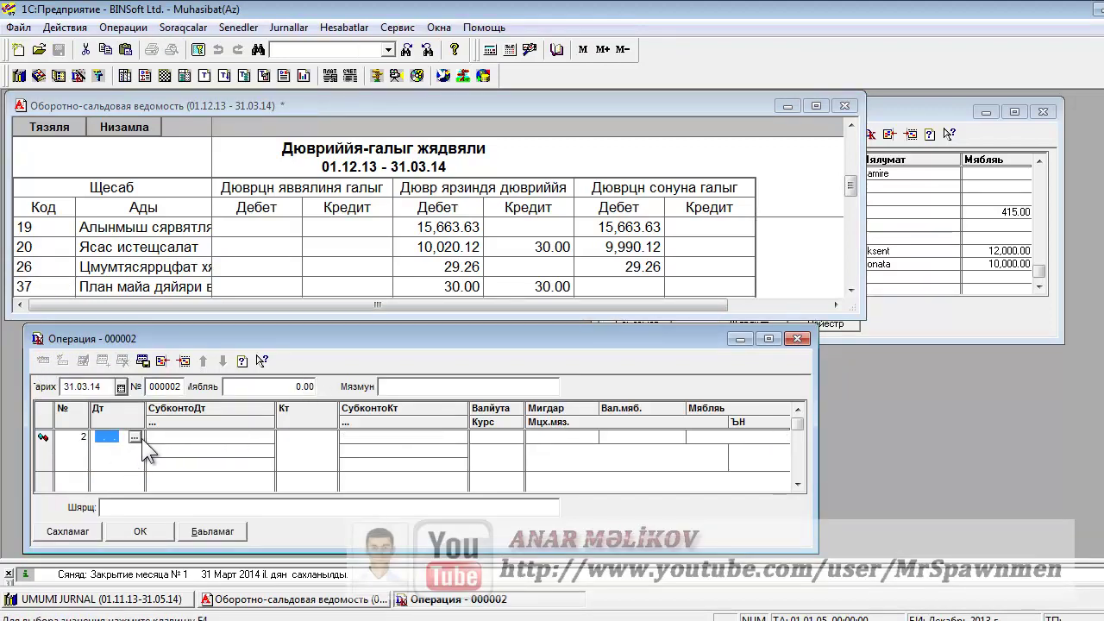
{"action": "type", "text": "20"}
{"action": "key", "text": "Return"}
{"action": "key", "text": "Return"}
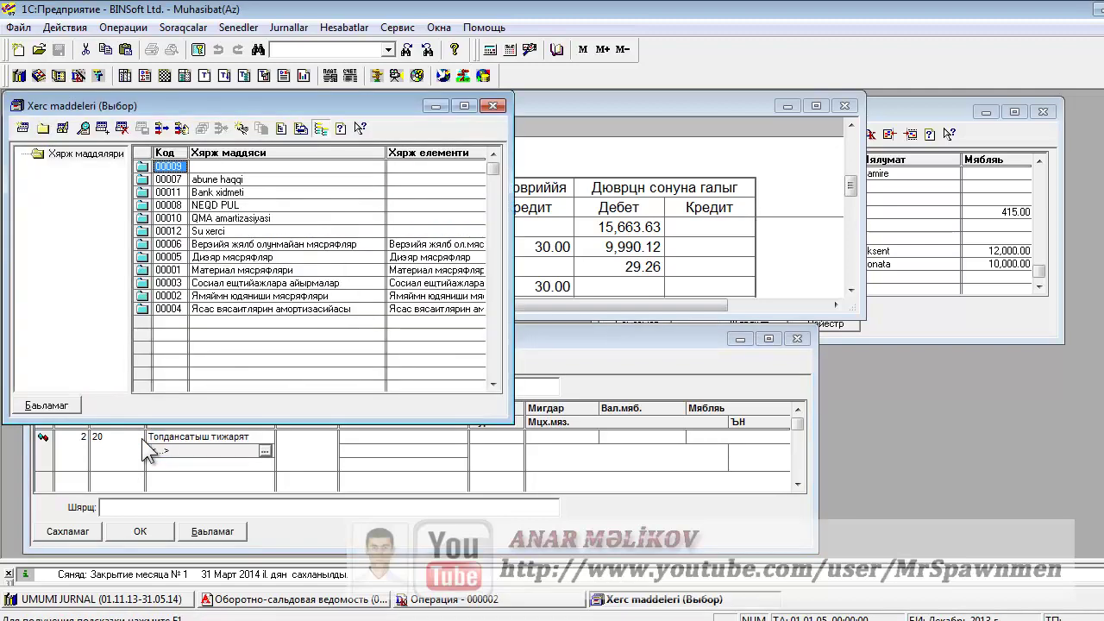
{"action": "key", "text": "Escape"}
{"action": "key", "text": "Return"}
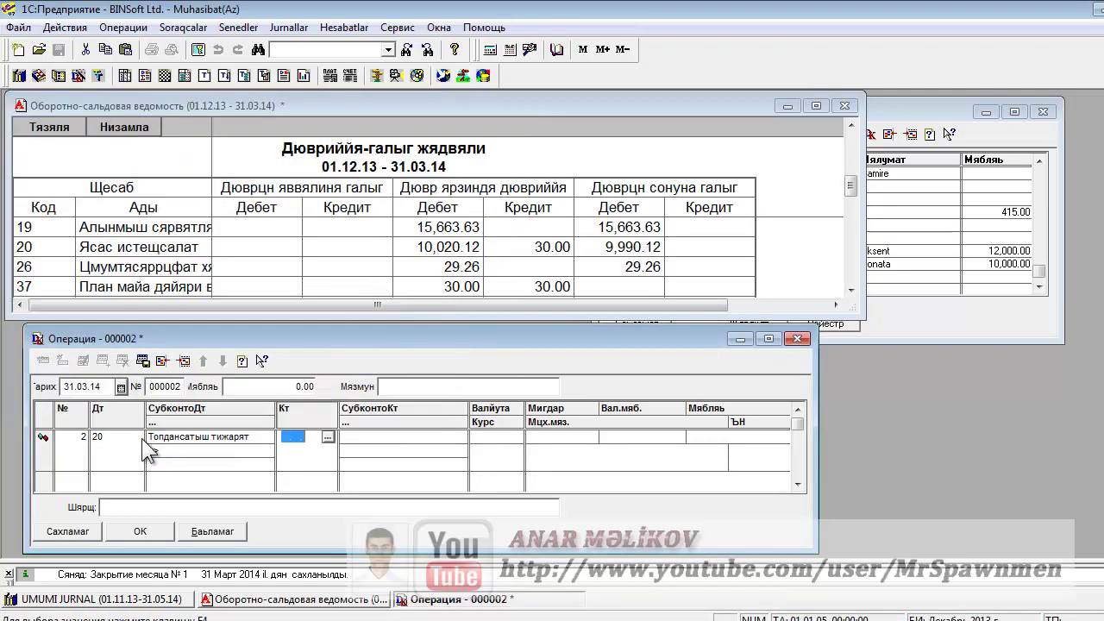
Enter 26 as the second posting's credit account, leaving its expense item empty and keeping the main department
{"action": "type", "text": "26"}
{"action": "key", "text": "Return"}
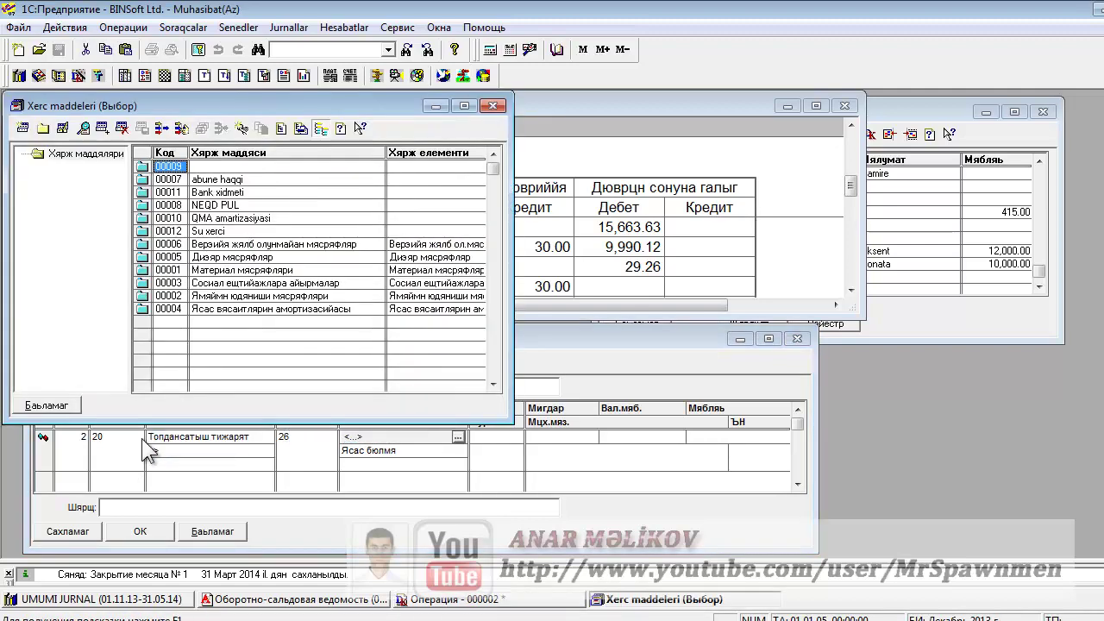
{"action": "key", "text": "Escape"}
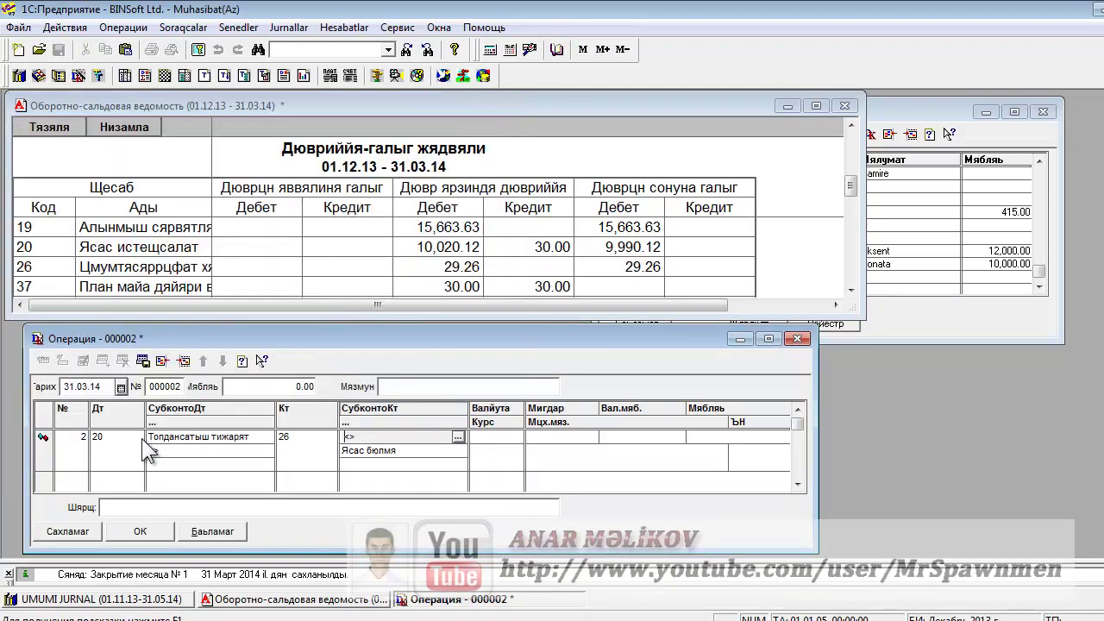
{"action": "key", "text": "Return"}
{"action": "key", "text": "Return"}
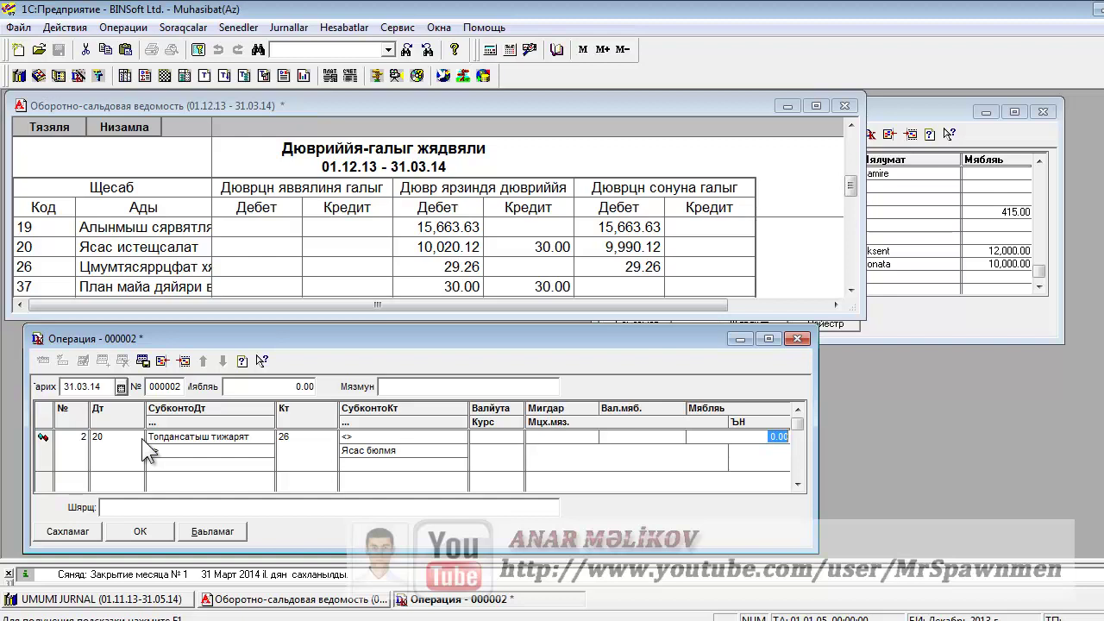
Set the second posting's amount to 29.26, taken from account 26's closing debit balance, and return to the first posting
{"action": "left_click", "coordinate": [123, 268]}
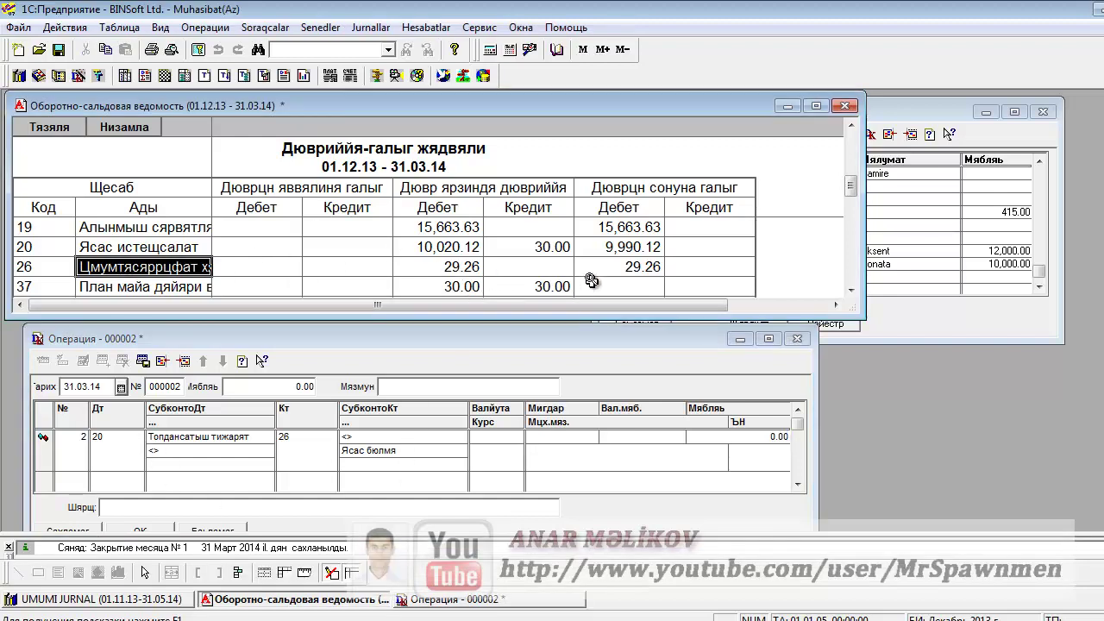
{"action": "left_click", "coordinate": [640, 265]}
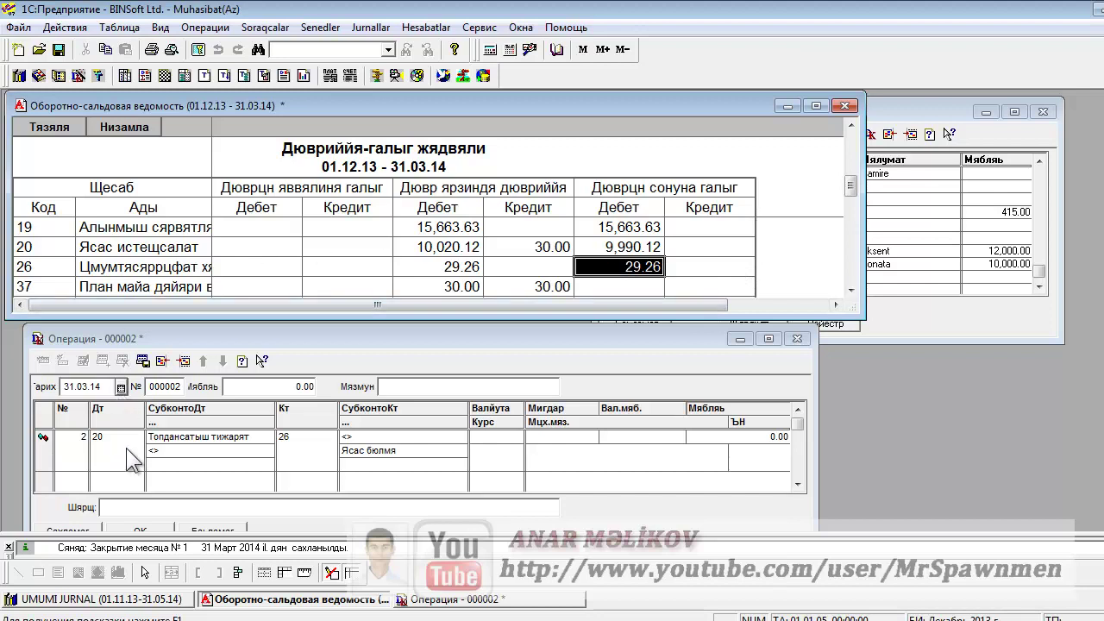
{"action": "left_click", "coordinate": [801, 417]}
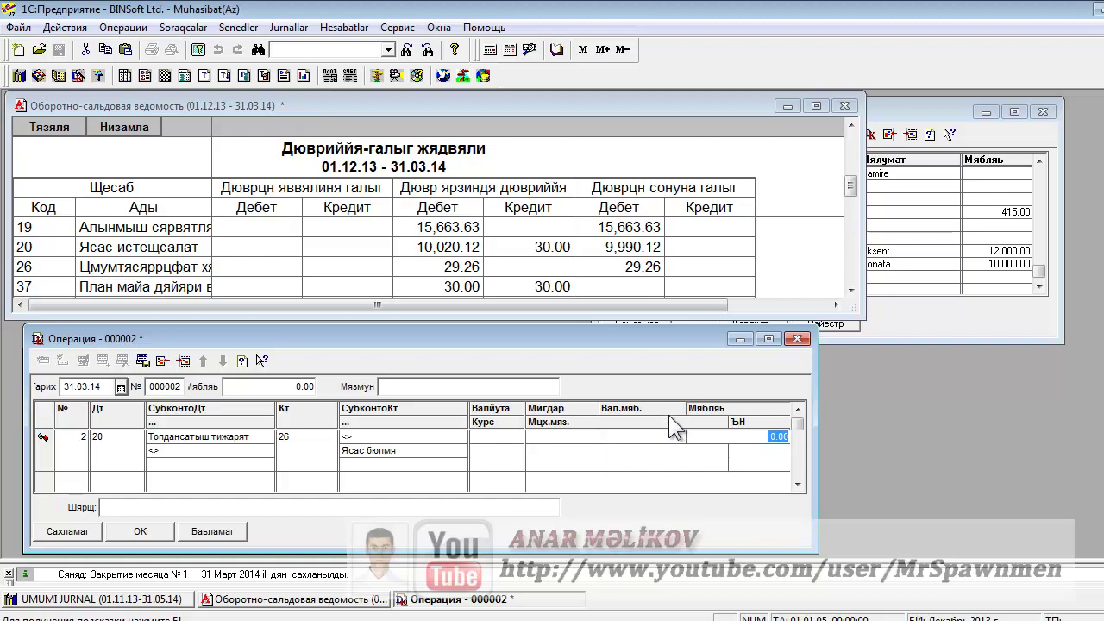
{"action": "left_click", "coordinate": [763, 431]}
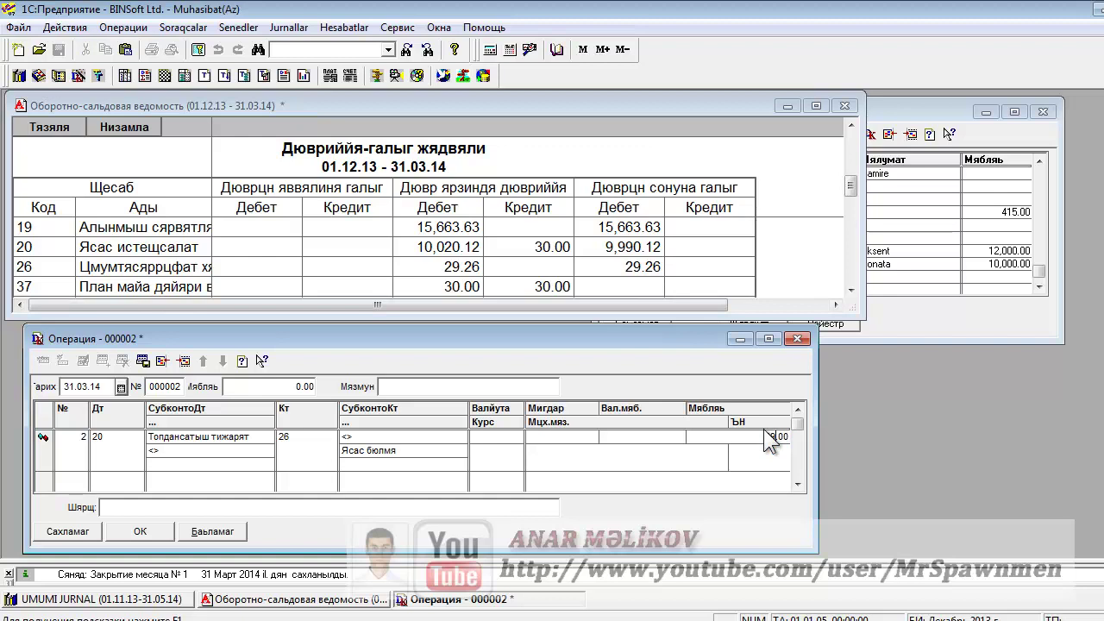
{"action": "type", "text": "29.26"}
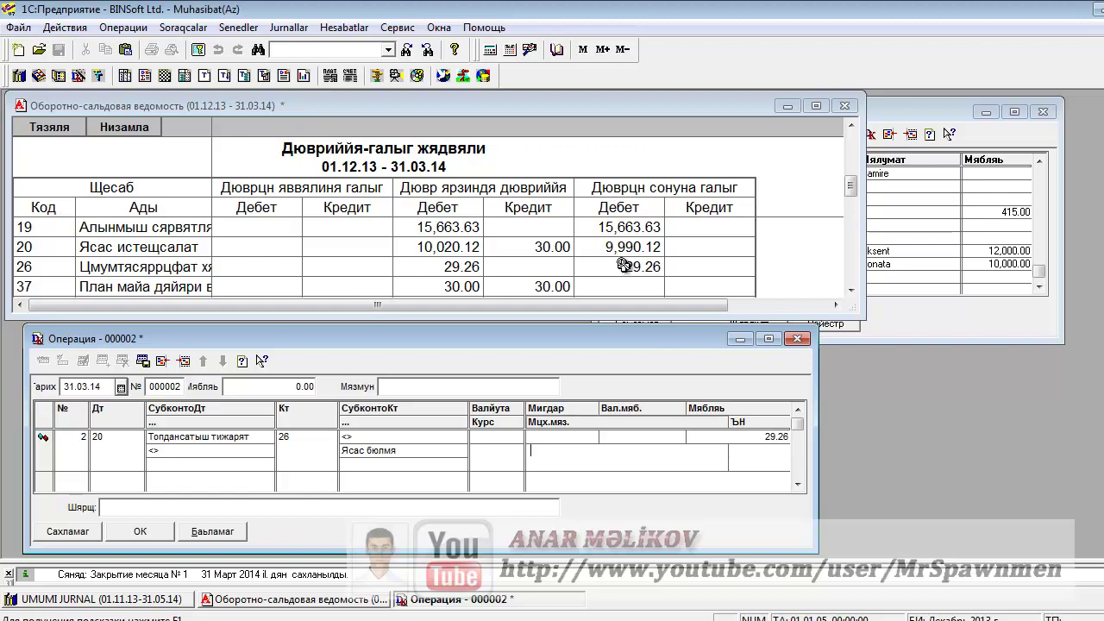
{"action": "key", "text": "Return"}
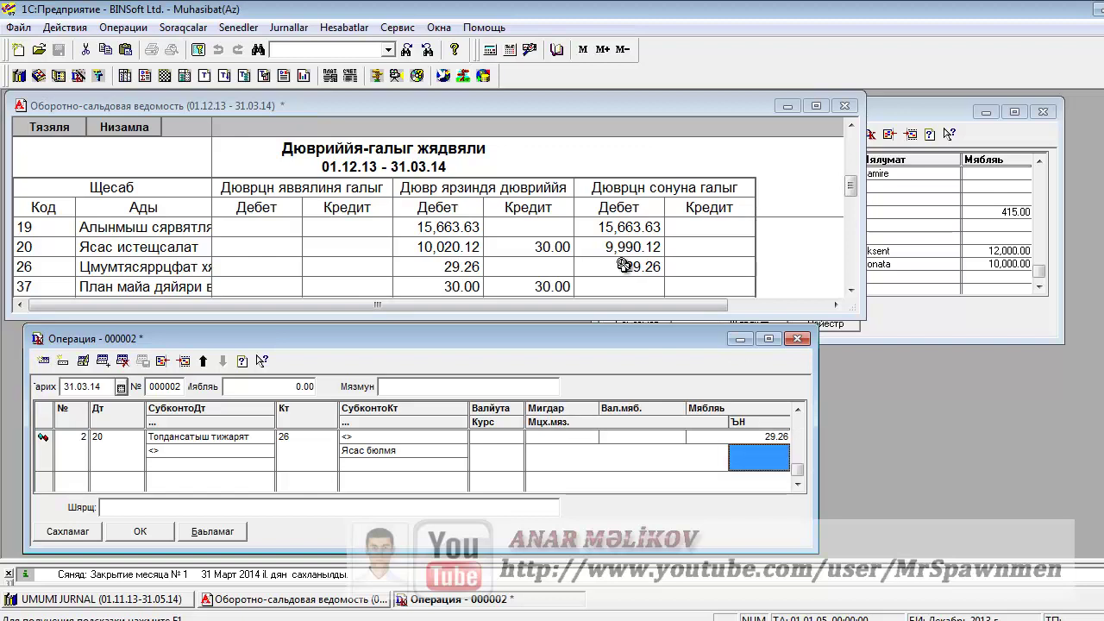
{"action": "left_click", "coordinate": [799, 409]}
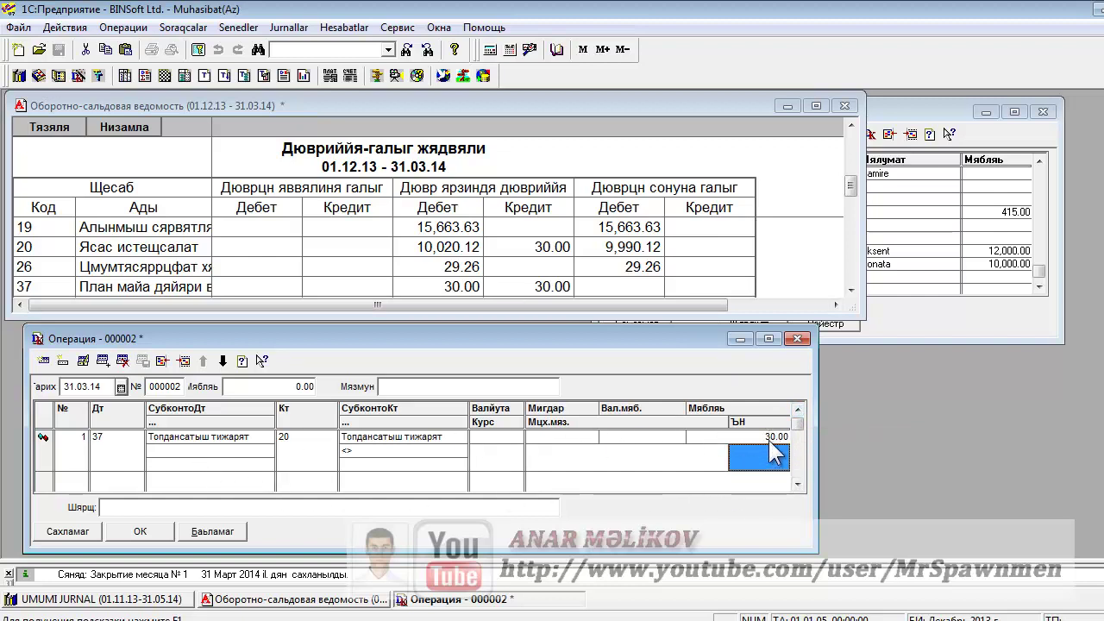
Review both postings, save the operation and regenerate the trial balance to check the turnovers and closing balances of accounts 26 and 20
{"action": "left_click", "coordinate": [104, 440]}
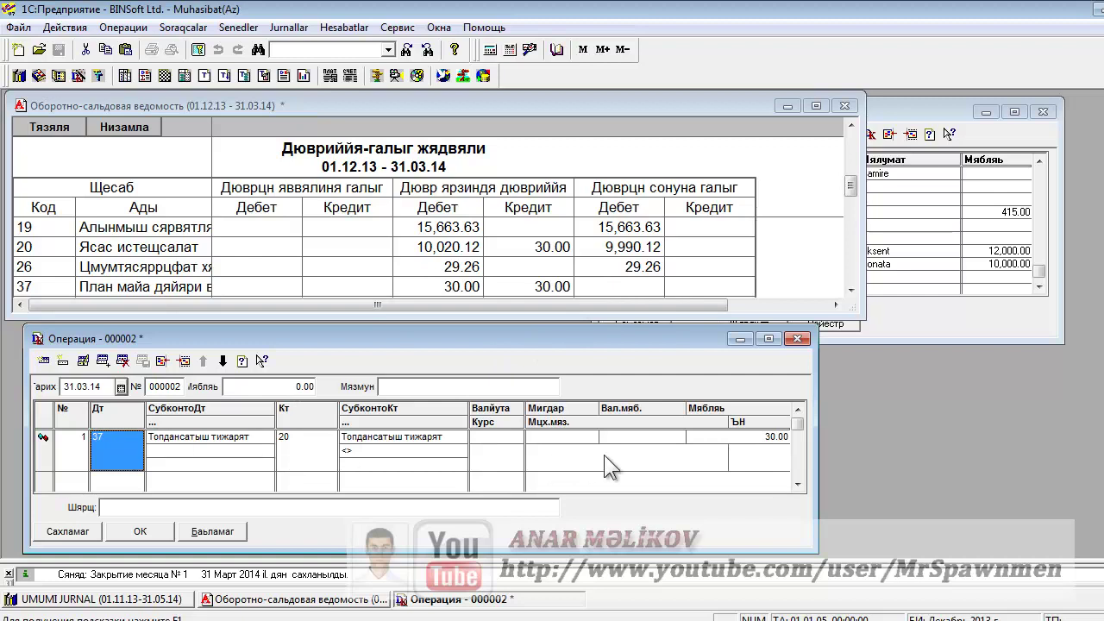
{"action": "left_click", "coordinate": [793, 483]}
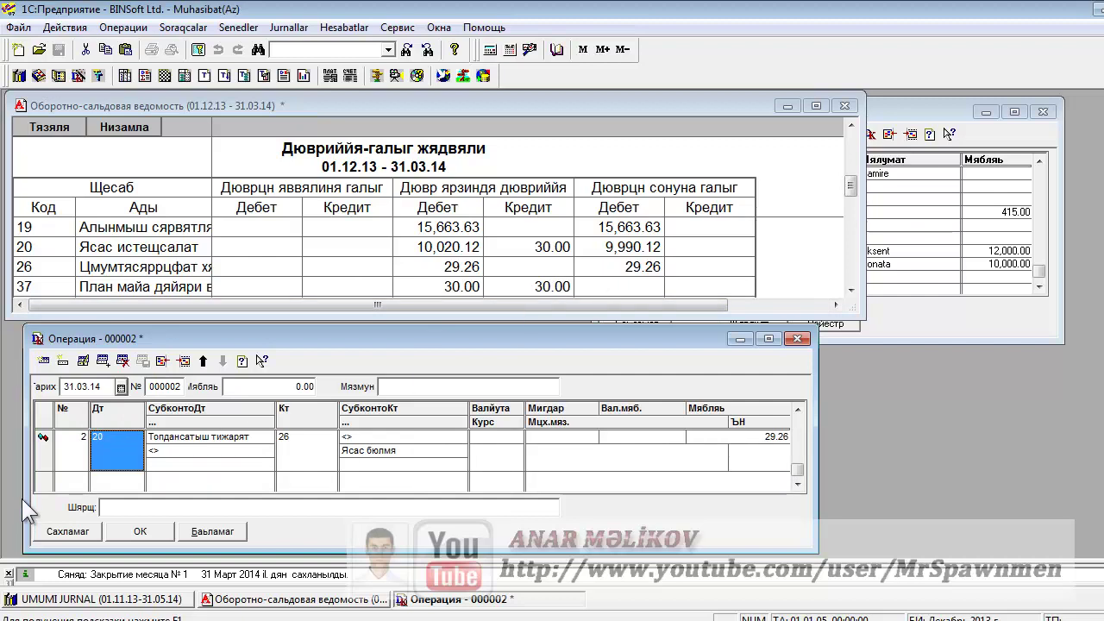
{"action": "left_click", "coordinate": [63, 525]}
{"action": "left_click", "coordinate": [76, 129]}
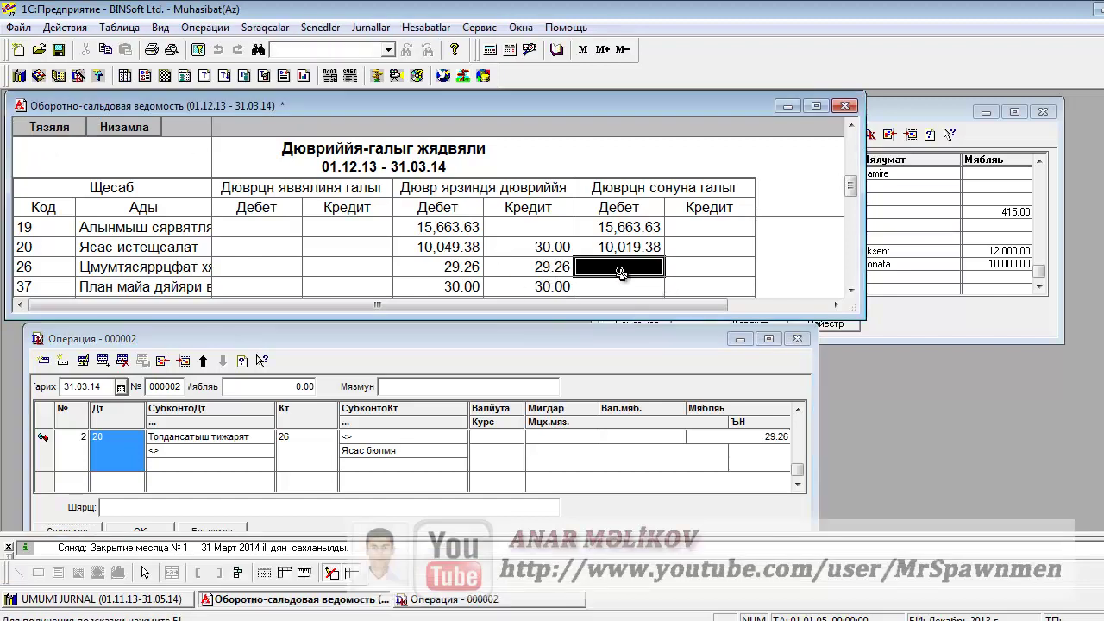
{"action": "key", "text": "Right"}
{"action": "left_click", "coordinate": [550, 269]}
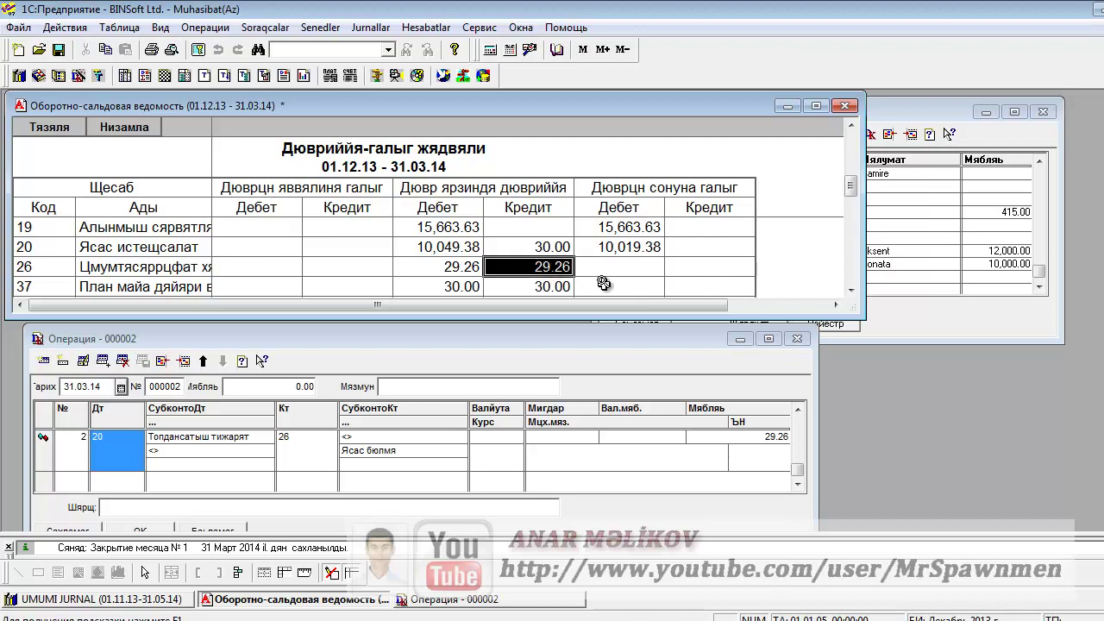
{"action": "left_click", "coordinate": [607, 265]}
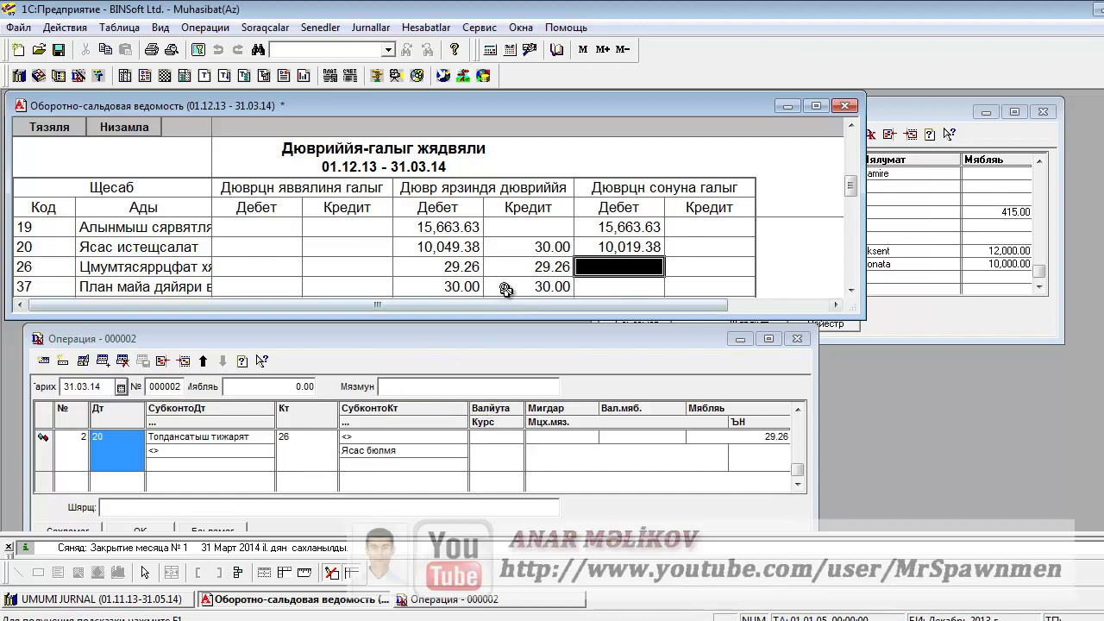
{"action": "left_click", "coordinate": [634, 248]}
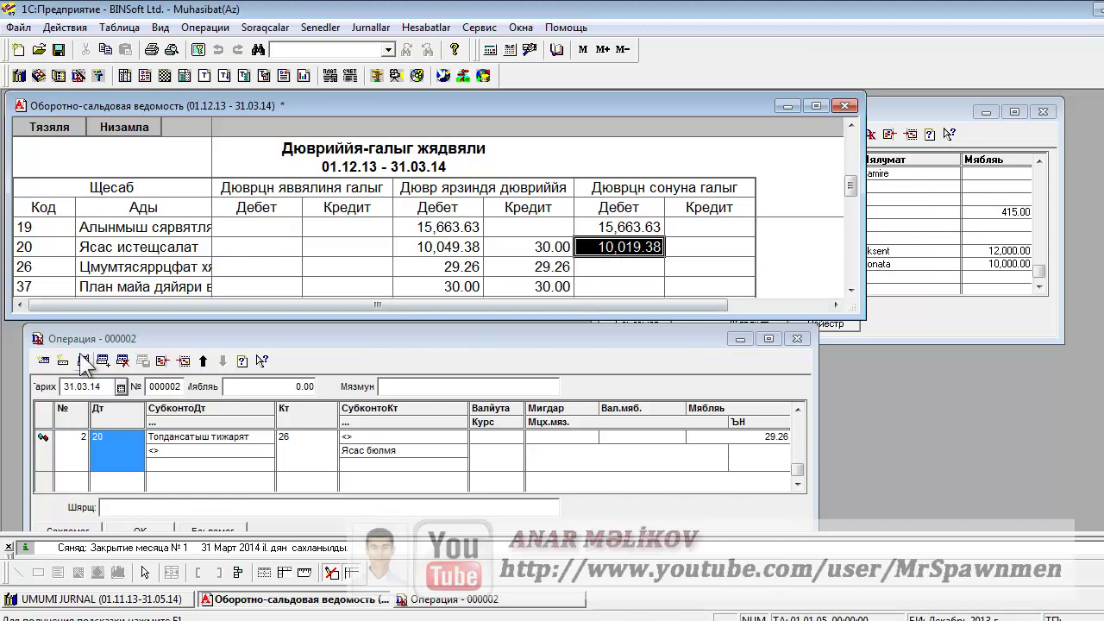
Add a third posting with 46 as its debit account and the wholesale realization variant with 18% ЯДВ and 0% СВ
{"action": "left_click", "coordinate": [43, 362]}
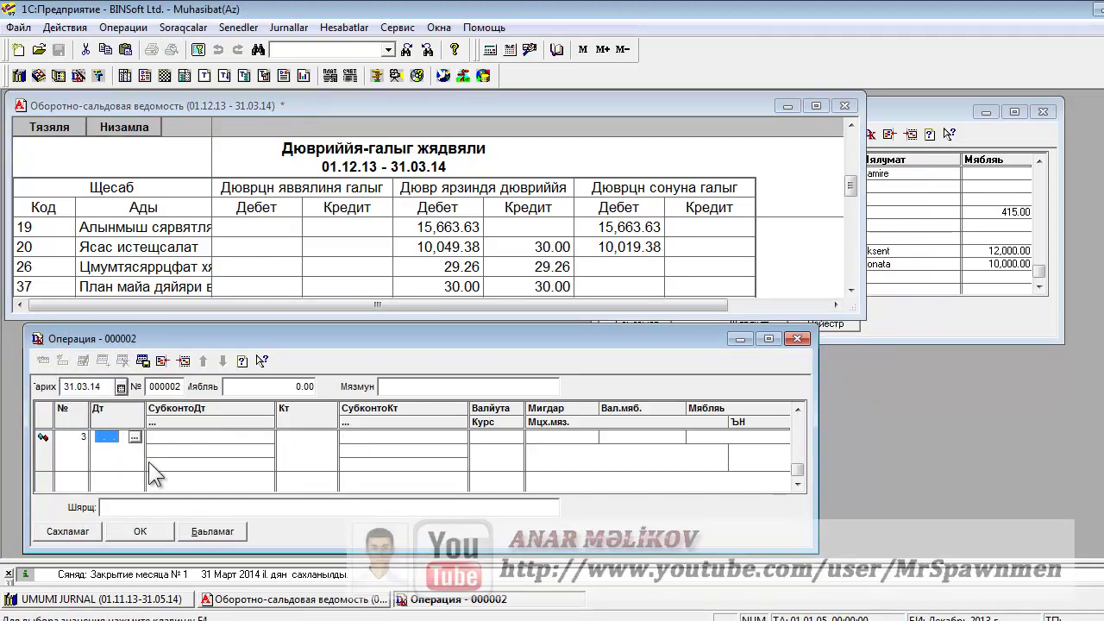
{"action": "type", "text": "46"}
{"action": "key", "text": "Return"}
{"action": "key", "text": "Return"}
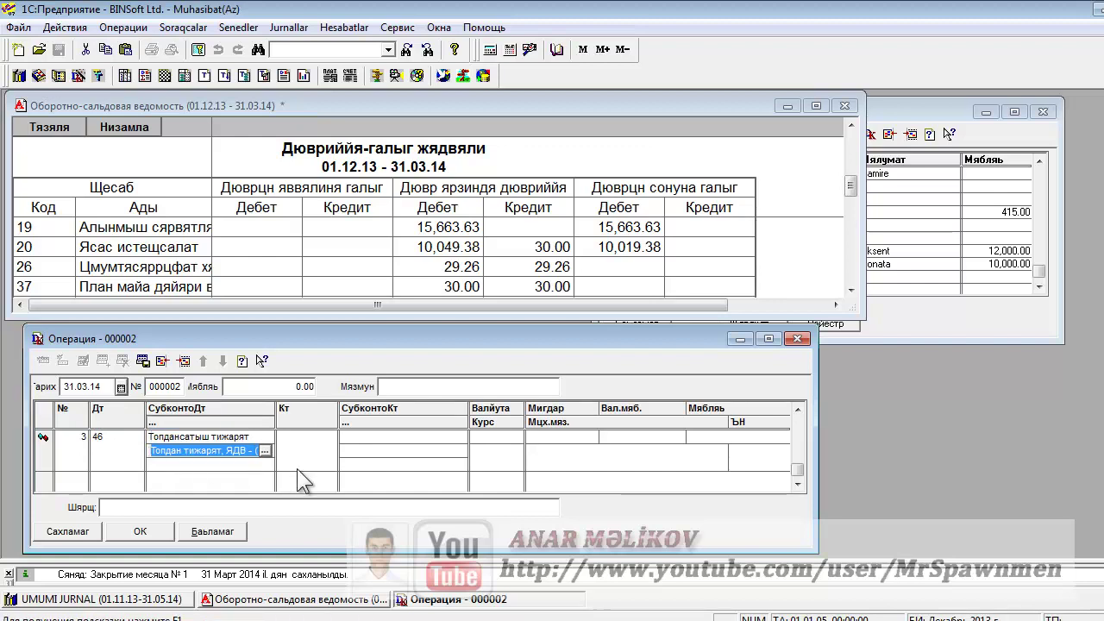
{"action": "left_click", "coordinate": [265, 449]}
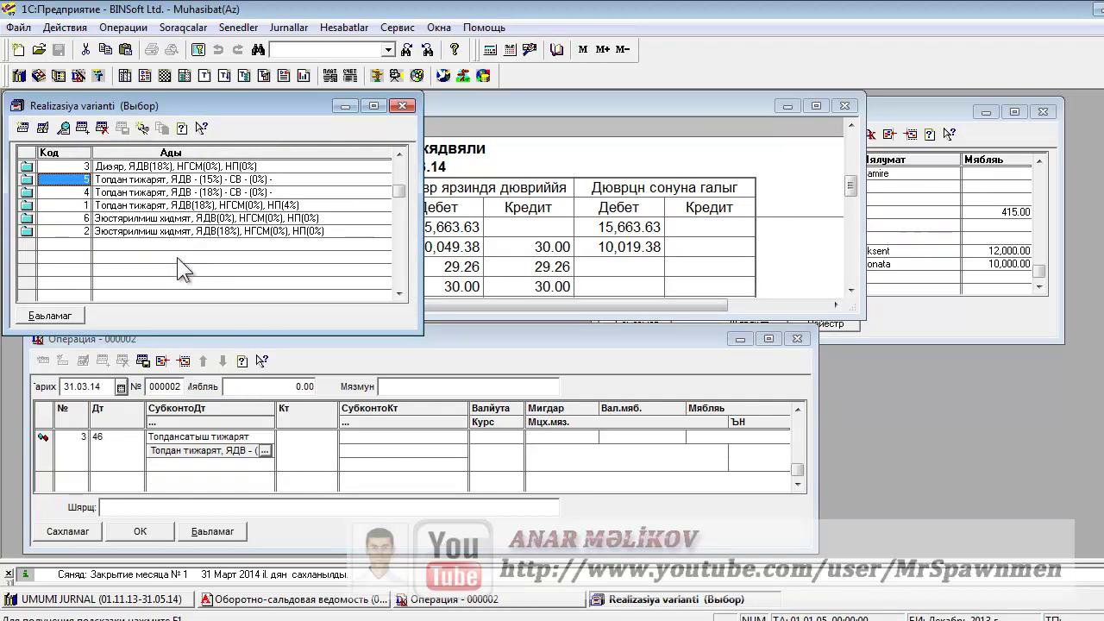
{"action": "left_click", "coordinate": [178, 193]}
{"action": "double_click", "coordinate": [177, 193]}
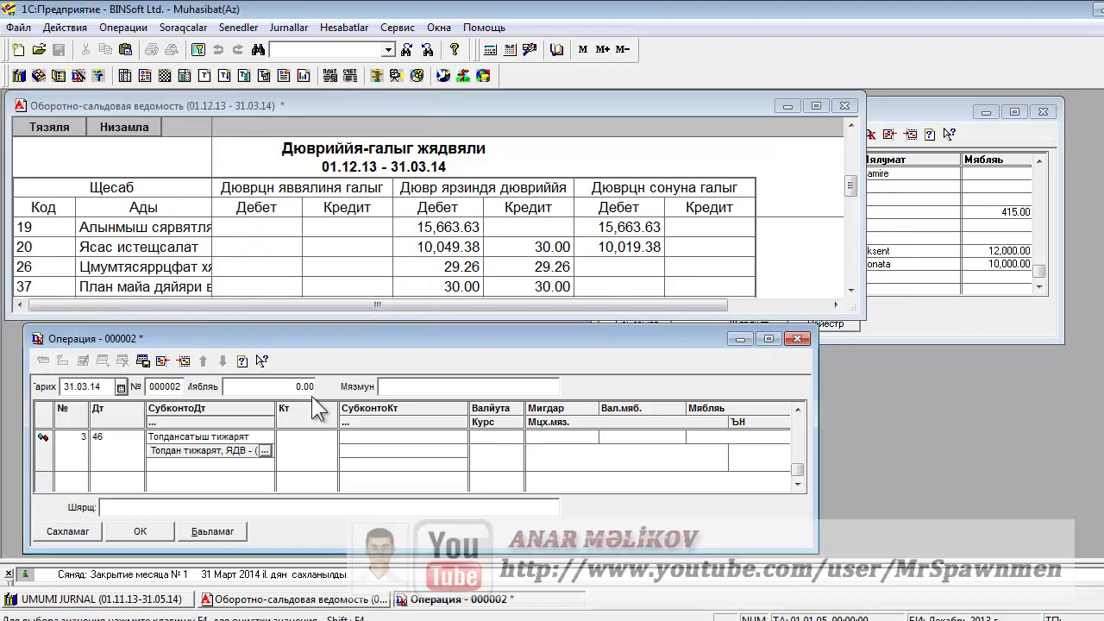
Enter 20 as the third posting's credit account, keeping Топдансатыш тижарят and leaving its expense item empty
{"action": "left_click", "coordinate": [323, 445]}
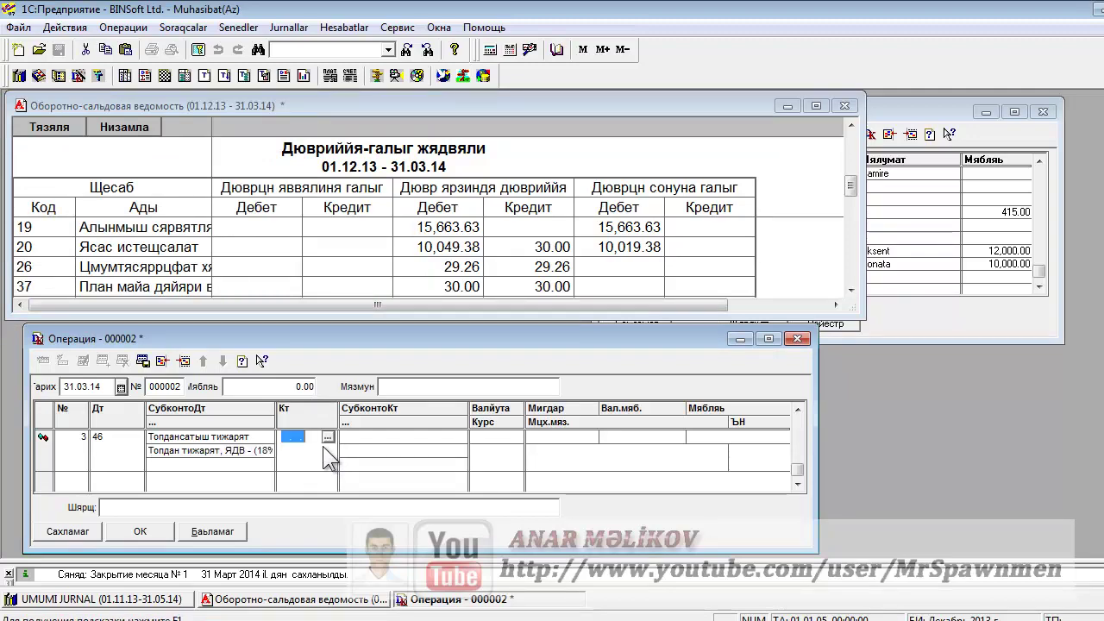
{"action": "type", "text": "20. ."}
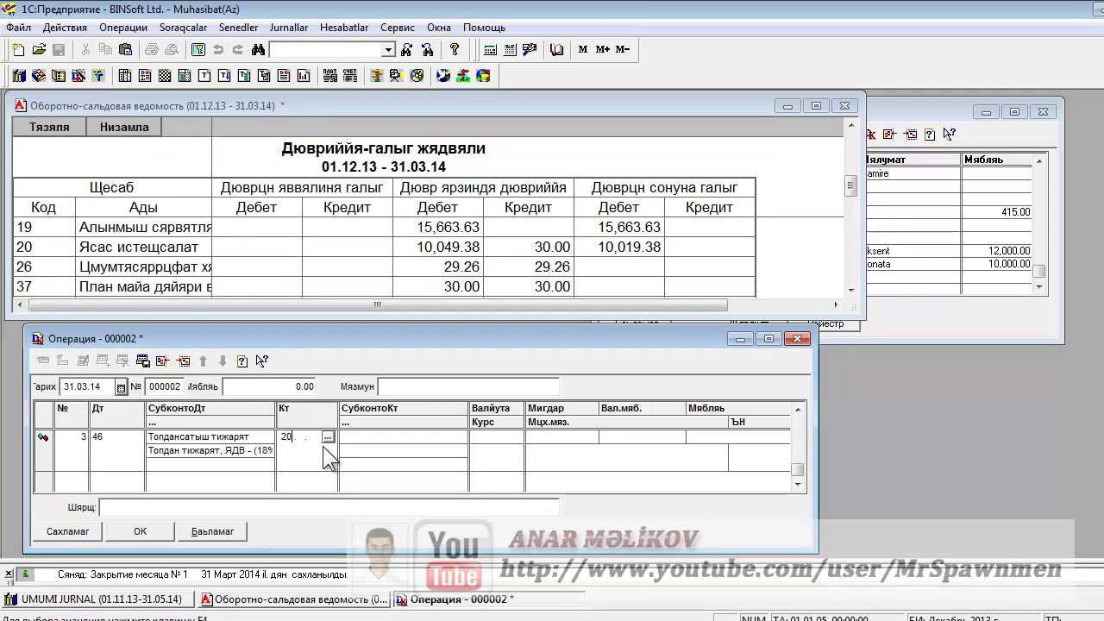
{"action": "key", "text": "Return"}
{"action": "key", "text": "Return"}
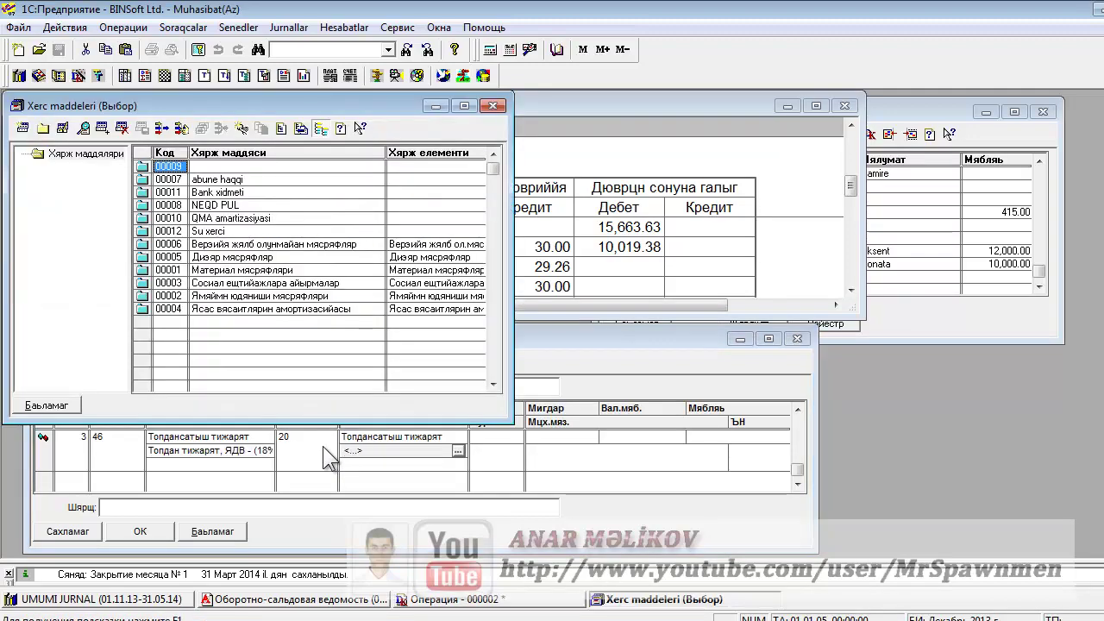
{"action": "key", "text": "Escape"}
{"action": "key", "text": "Return"}
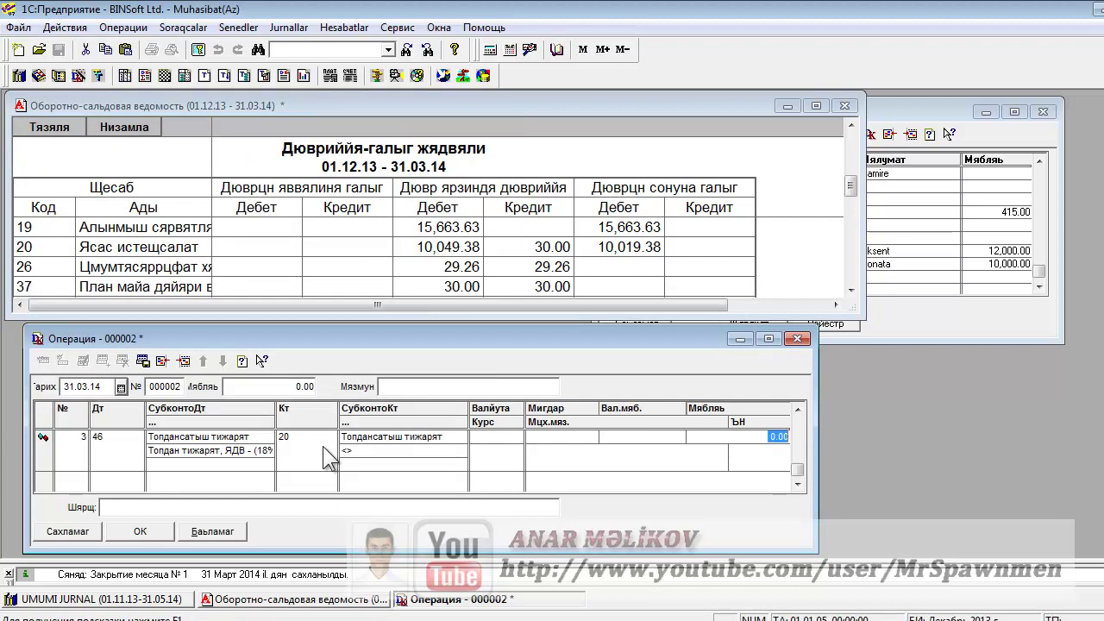
Set the third posting's amount to 10,019.38, taken from account 20's closing debit balance, and save the operation
{"action": "type", "text": "10"}
{"action": "key", "text": "Return"}
{"action": "type", "text": "019.38"}
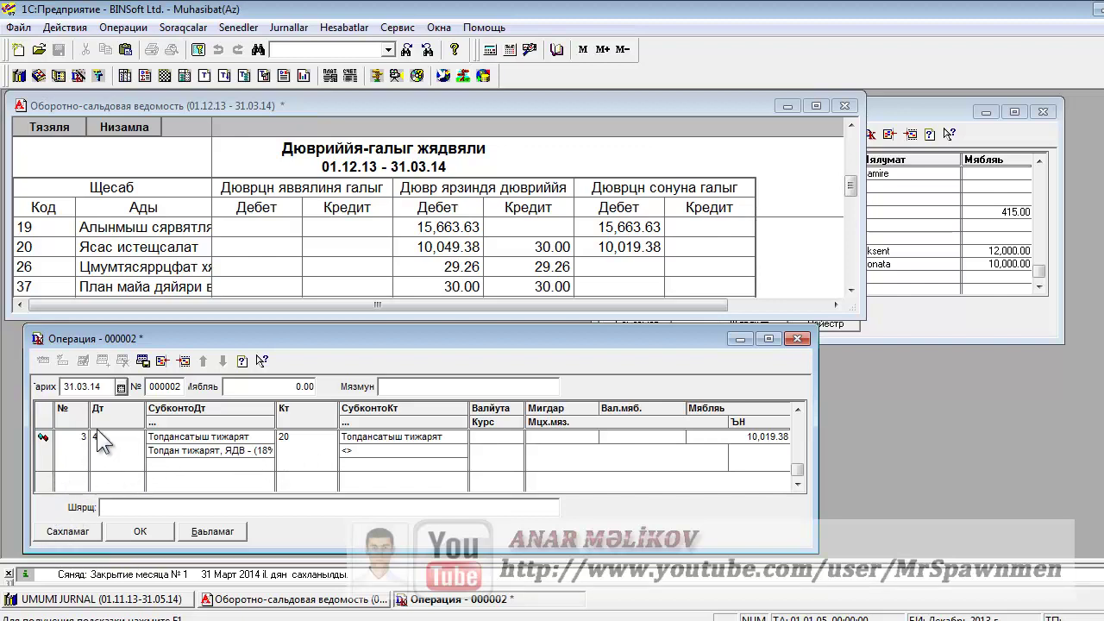
{"action": "left_click", "coordinate": [73, 529]}
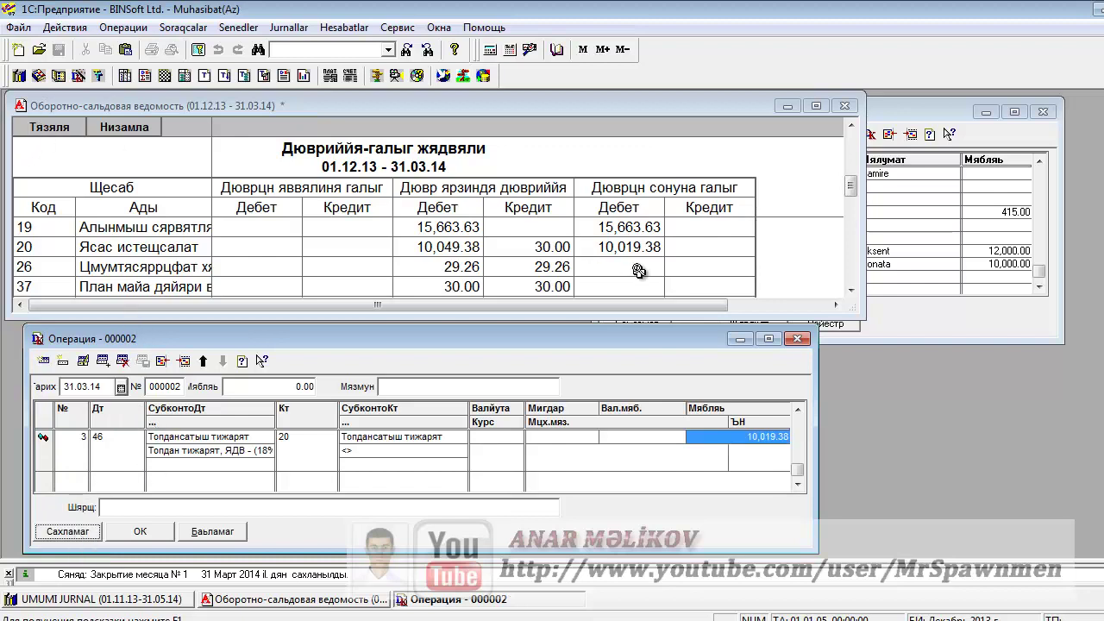
Regenerate the trial balance to check account 20's closing balance and locate the row for account 46
{"action": "left_click", "coordinate": [65, 128]}
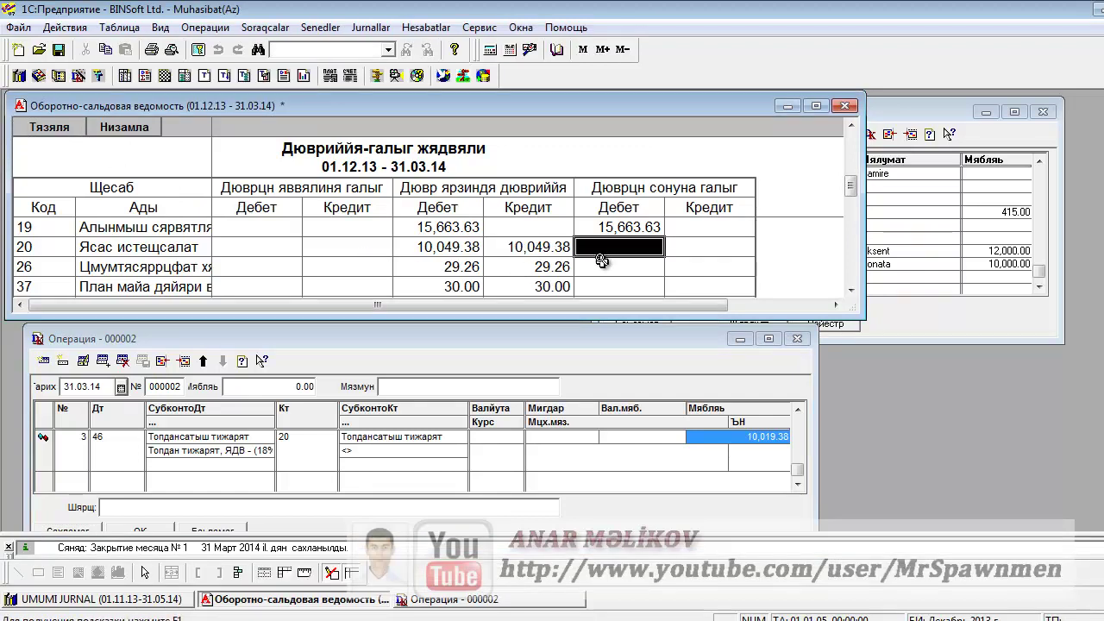
{"action": "scroll", "coordinate": [601, 259], "scroll_direction": "down", "scroll_amount": 1}
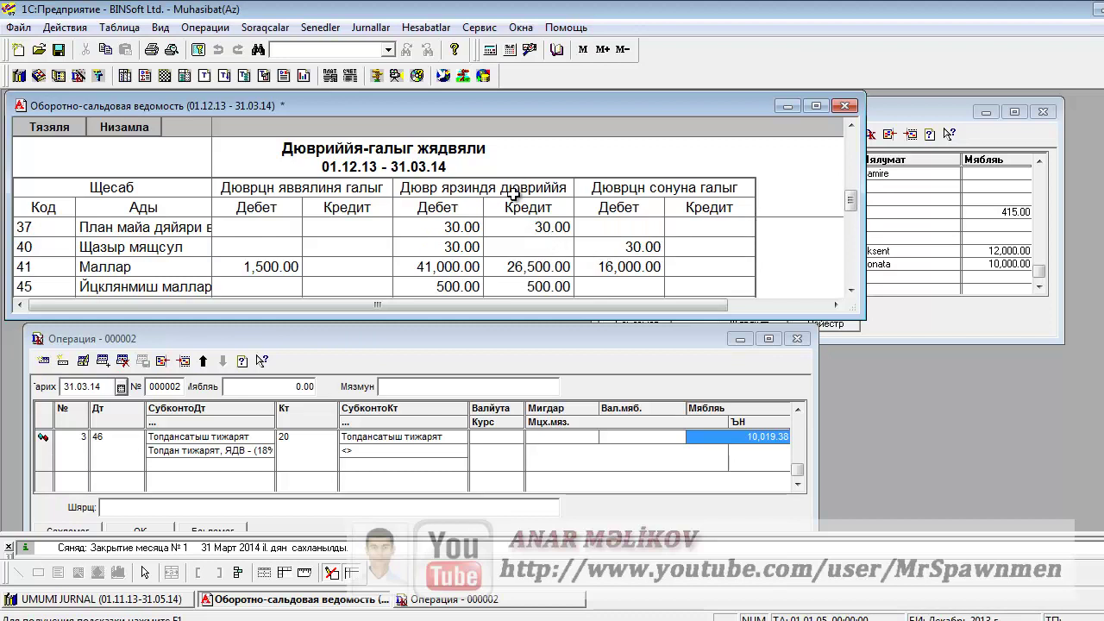
{"action": "left_click", "coordinate": [850, 291]}
{"action": "left_click", "coordinate": [850, 291]}
{"action": "left_click", "coordinate": [851, 291]}
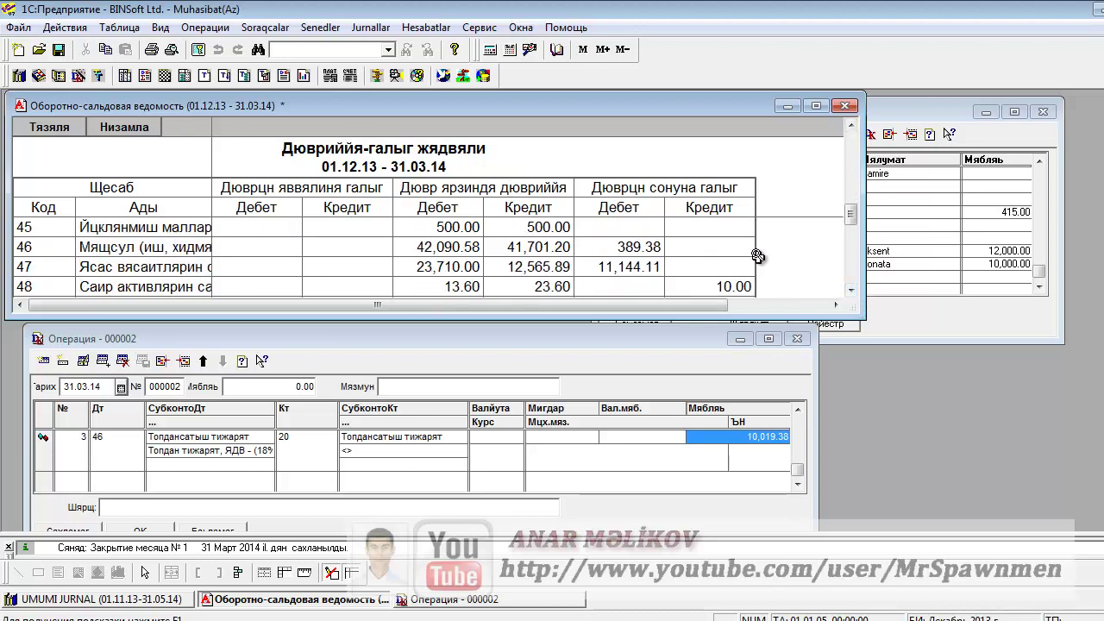
{"action": "left_click", "coordinate": [851, 290]}
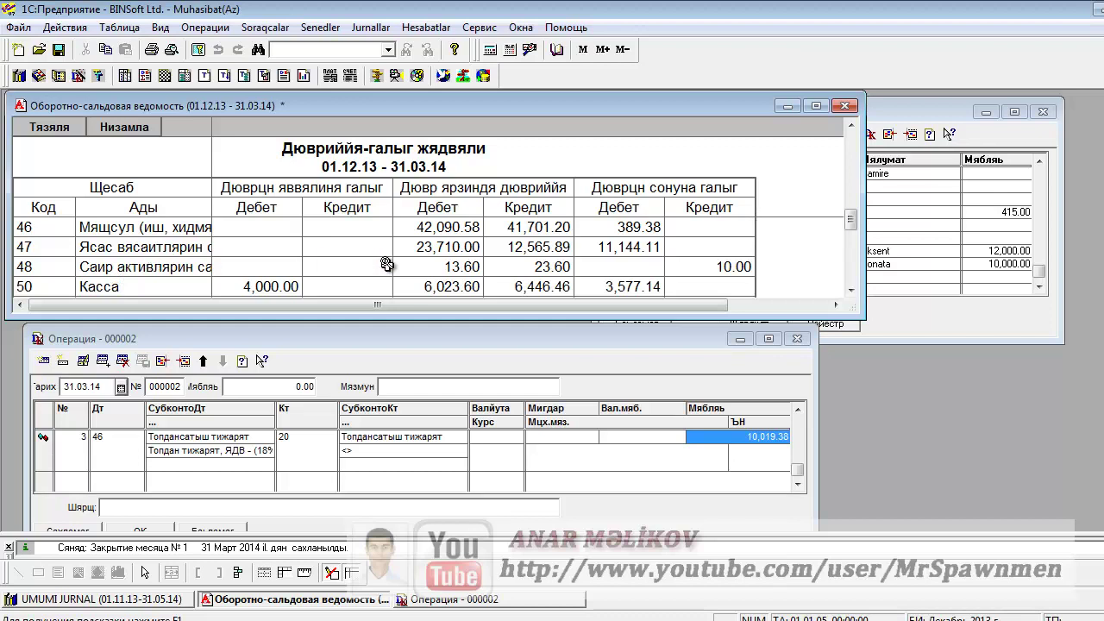
Examine the closing debit and credit balances of accounts 46, 47 and 48, focusing on which side account 46's balance falls
{"action": "left_click", "coordinate": [619, 227]}
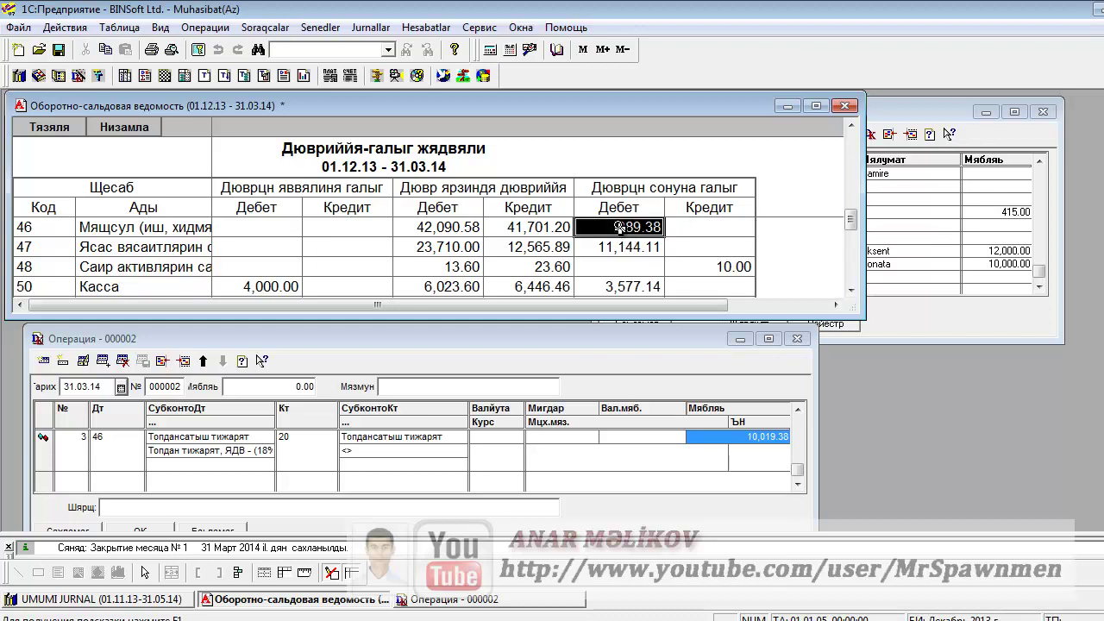
{"action": "left_click", "coordinate": [621, 247]}
{"action": "left_click", "coordinate": [716, 268]}
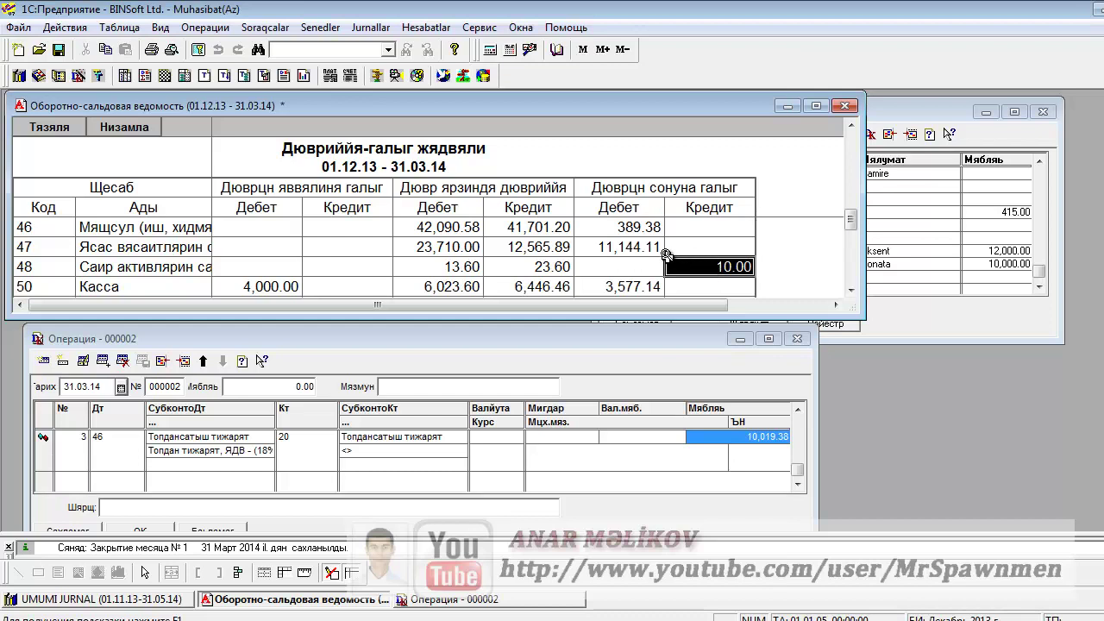
{"action": "left_click", "coordinate": [626, 229]}
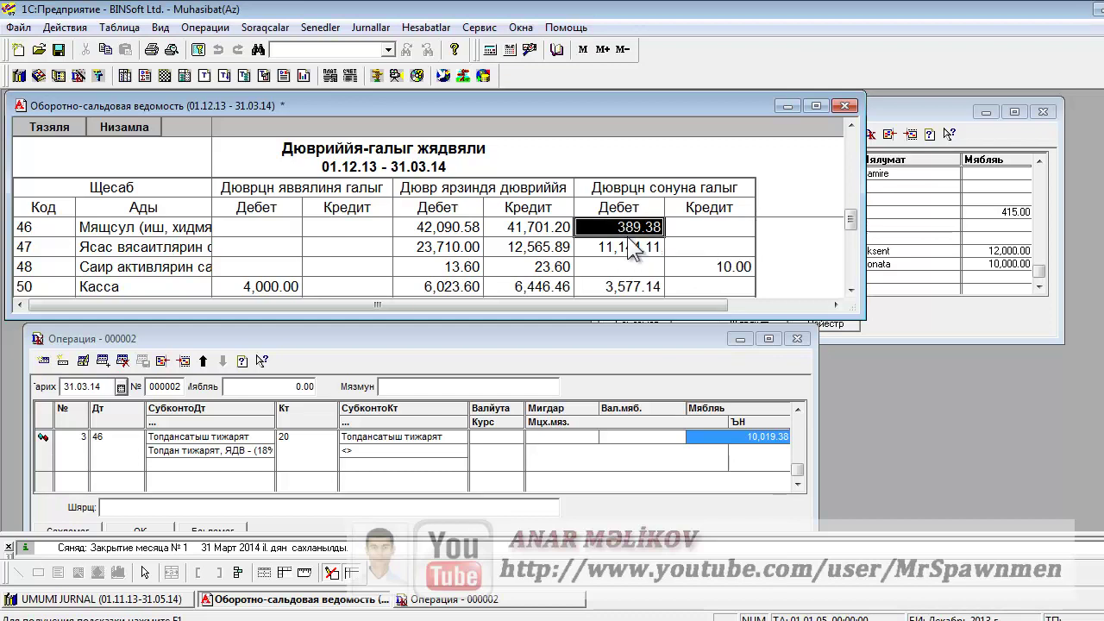
{"action": "left_click", "coordinate": [698, 269]}
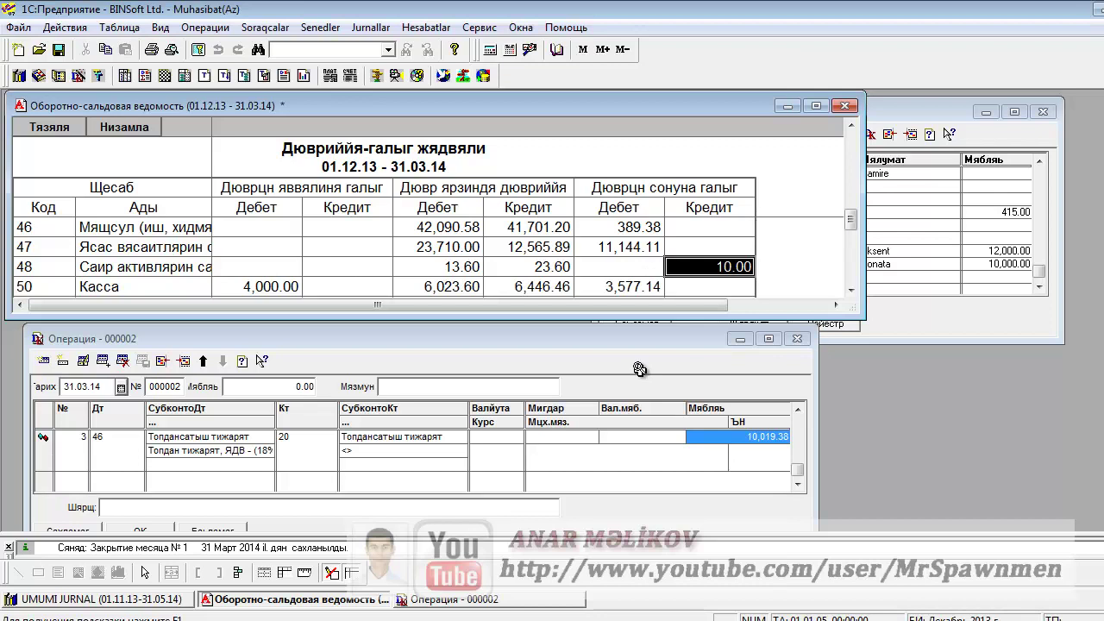
{"action": "left_click", "coordinate": [632, 233]}
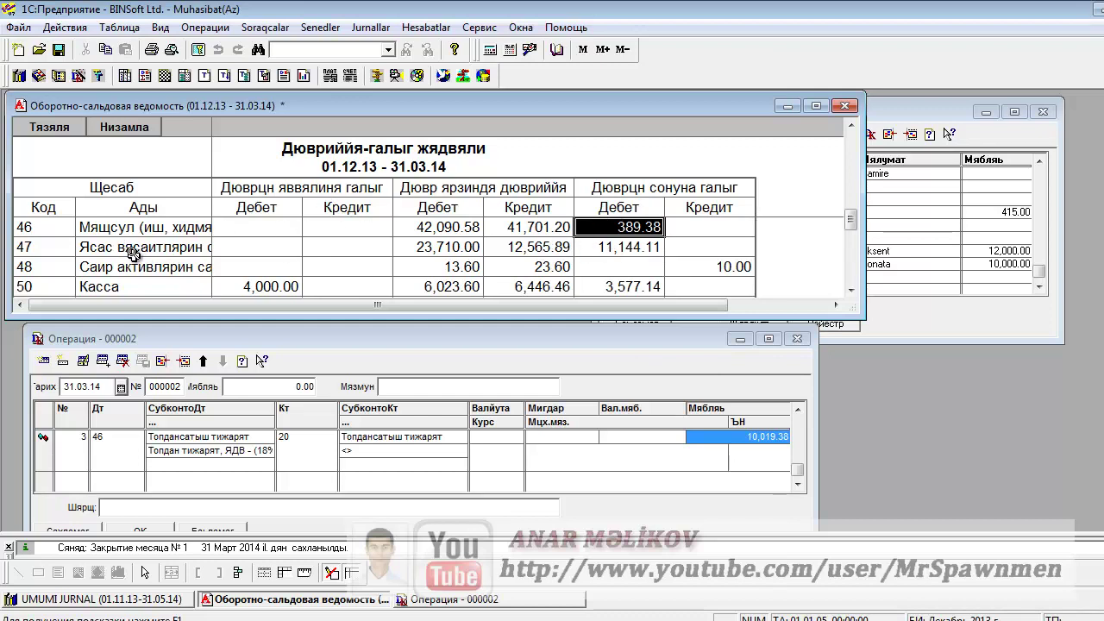
{"action": "left_click", "coordinate": [687, 228]}
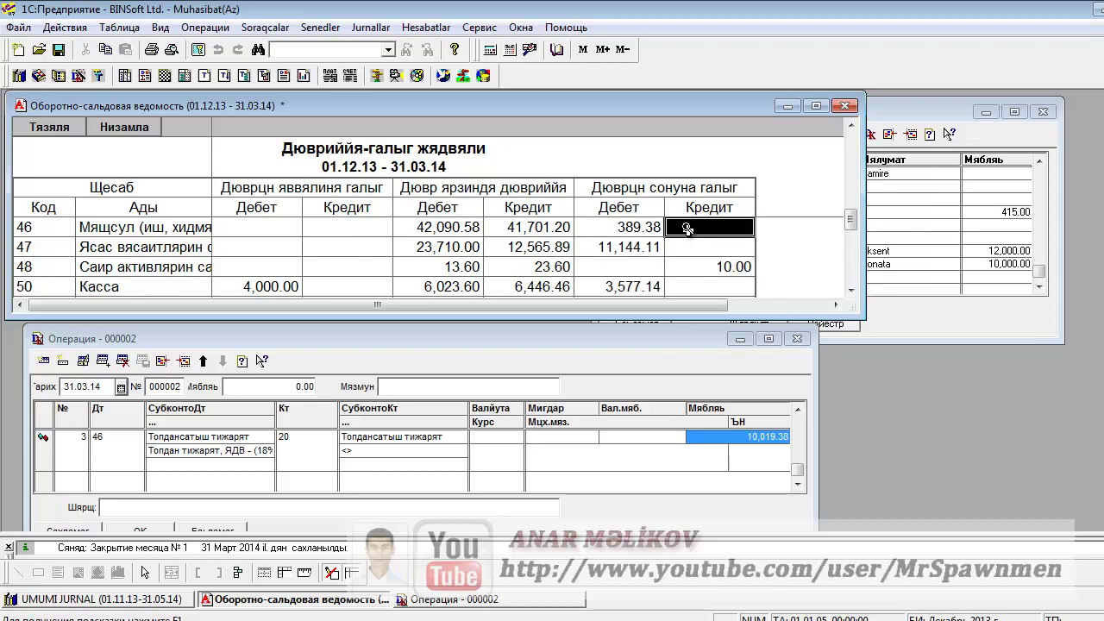
{"action": "left_click", "coordinate": [599, 228]}
{"action": "left_click", "coordinate": [692, 228]}
{"action": "left_click", "coordinate": [623, 229]}
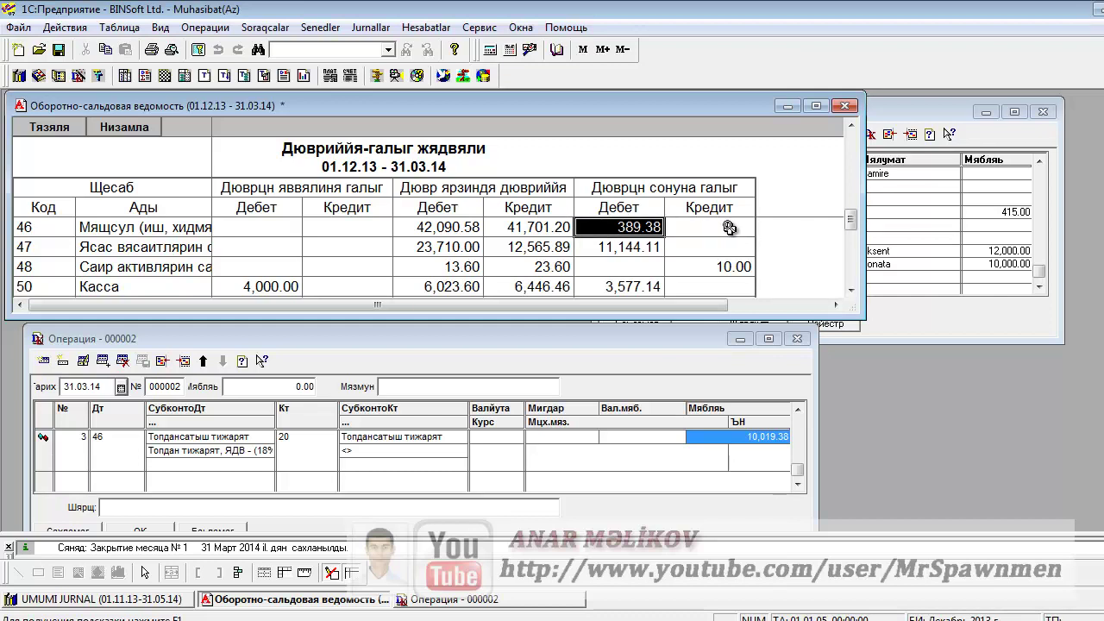
{"action": "left_click", "coordinate": [728, 227]}
{"action": "left_click", "coordinate": [635, 228]}
{"action": "left_click", "coordinate": [697, 226]}
{"action": "left_click", "coordinate": [651, 226]}
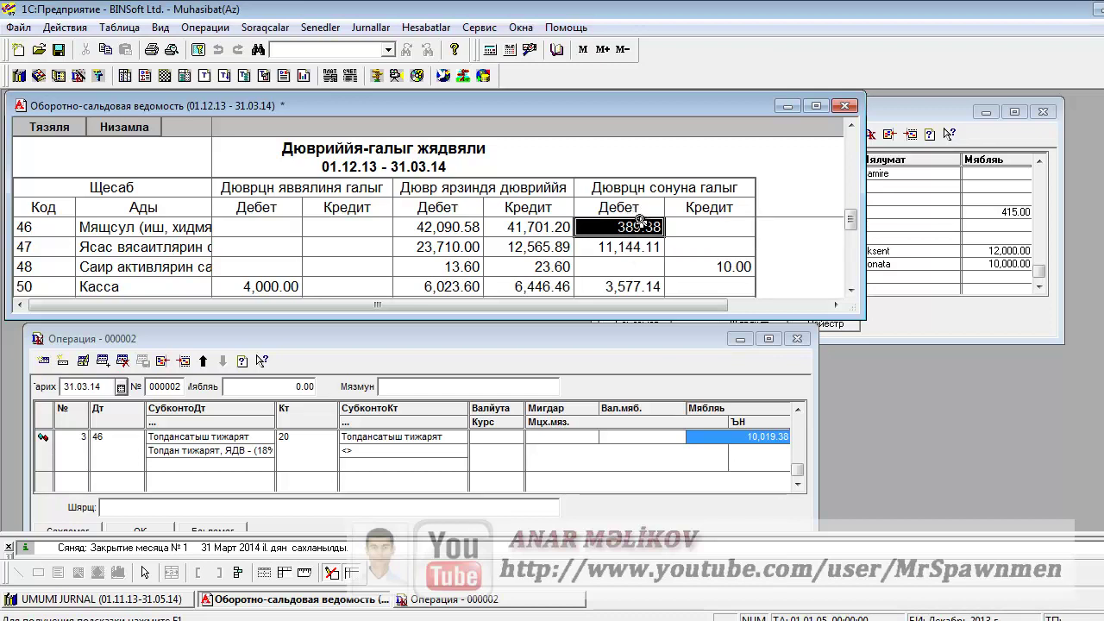
Add a fourth posting with 80 as its debit account and 46 as its credit account
{"action": "left_click", "coordinate": [40, 362]}
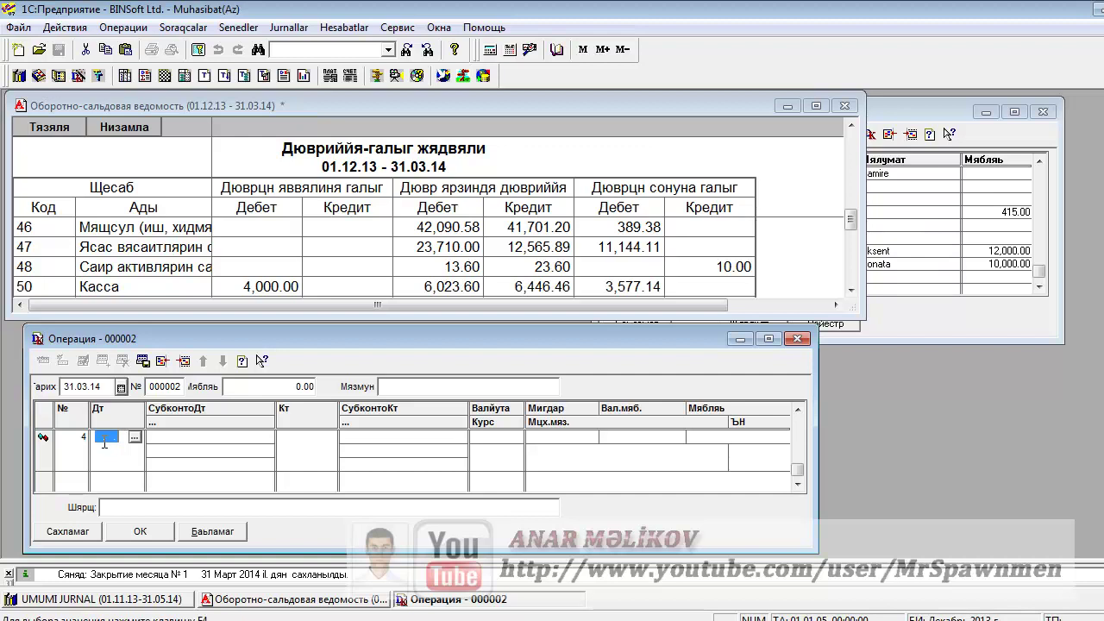
{"action": "type", "text": "80 . ."}
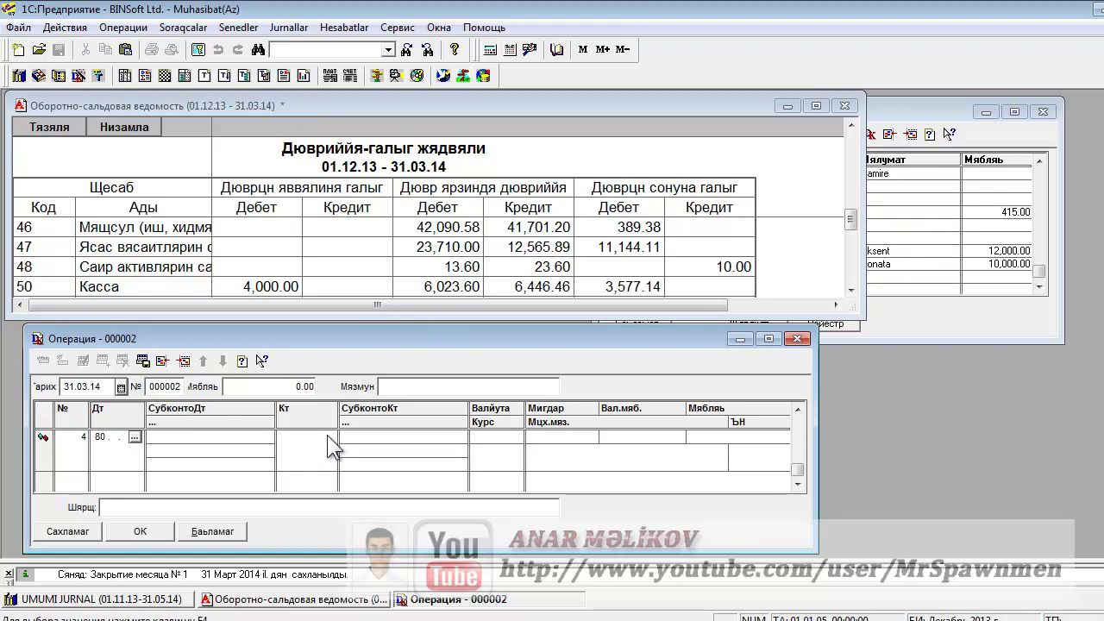
{"action": "left_click", "coordinate": [297, 433]}
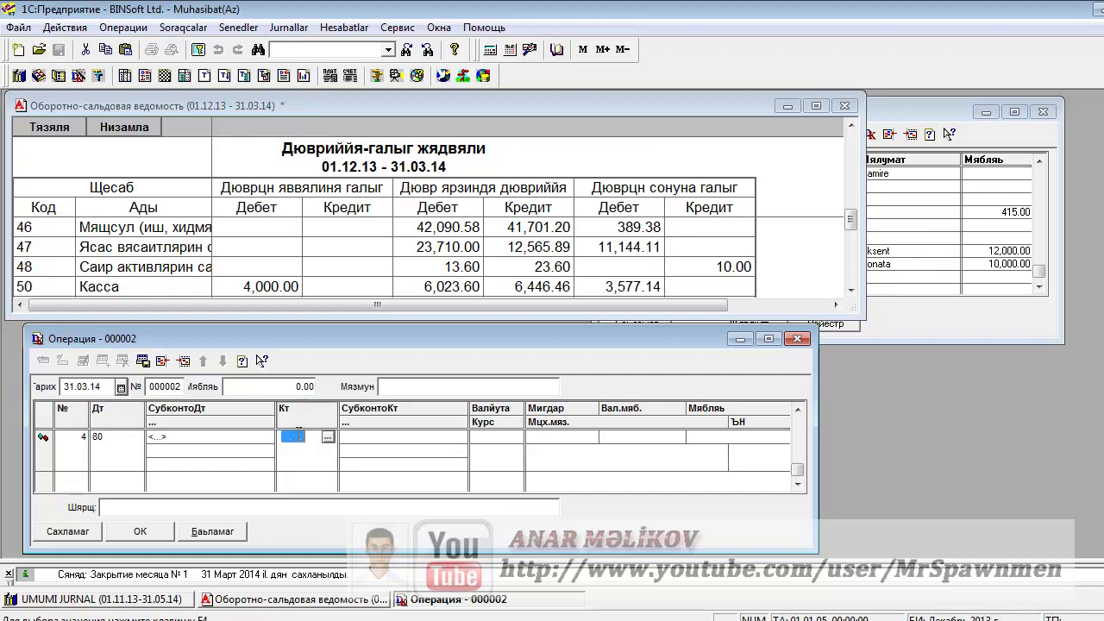
{"action": "type", "text": "46 . ."}
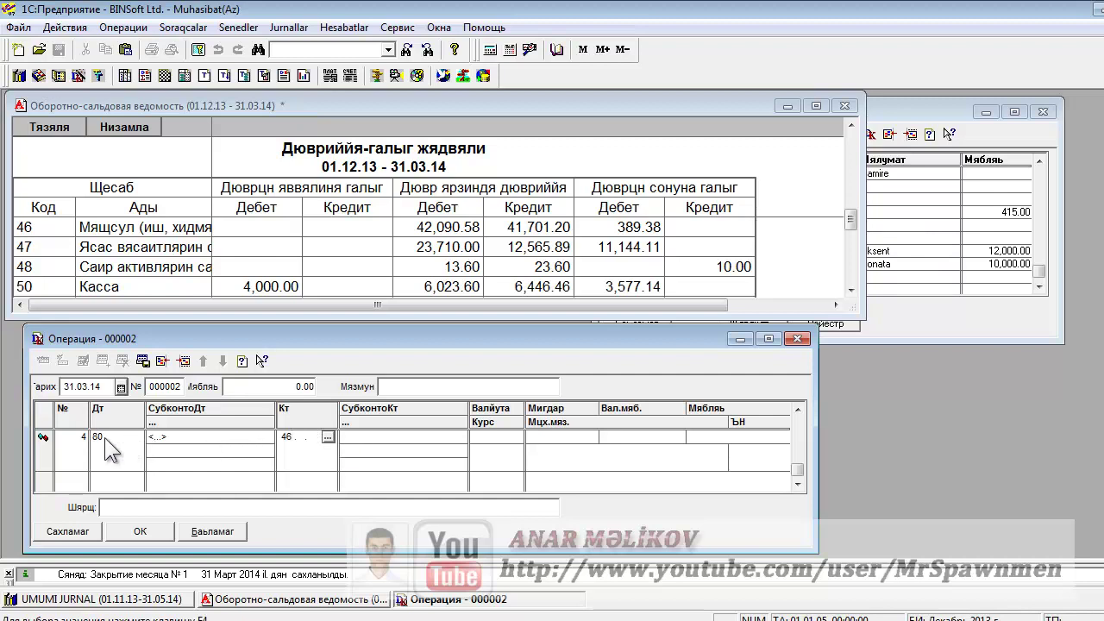
Choose Мянфяят (зийан) 46 щесаб as the analytic item of the fourth posting's debit account 80
{"action": "double_click", "coordinate": [106, 438]}
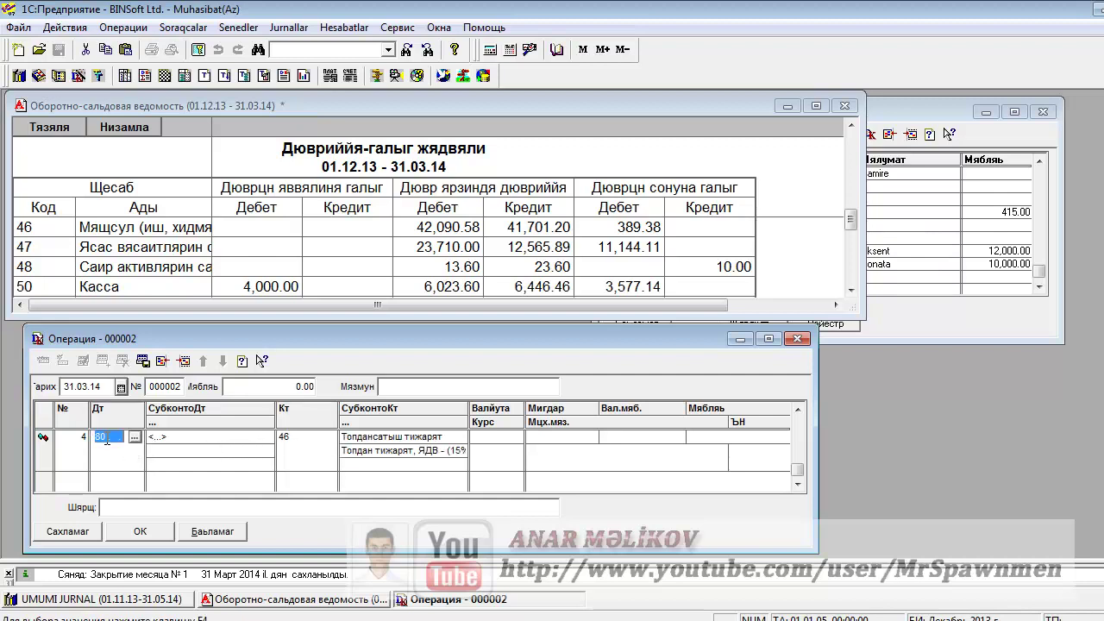
{"action": "key", "text": "Return"}
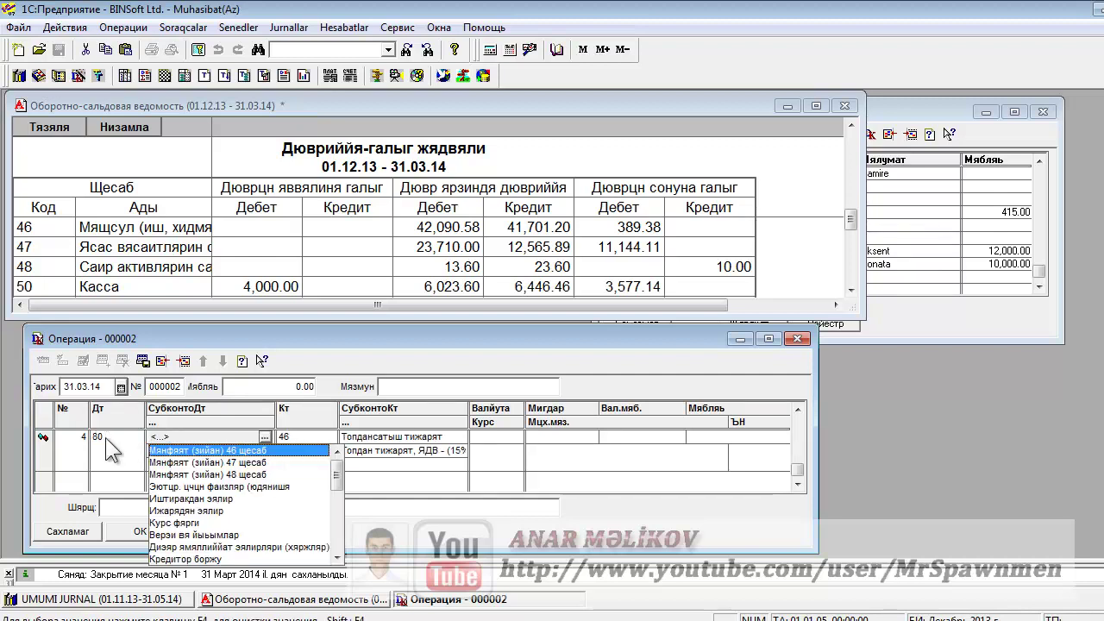
{"action": "key", "text": "Return"}
{"action": "key", "text": "Return"}
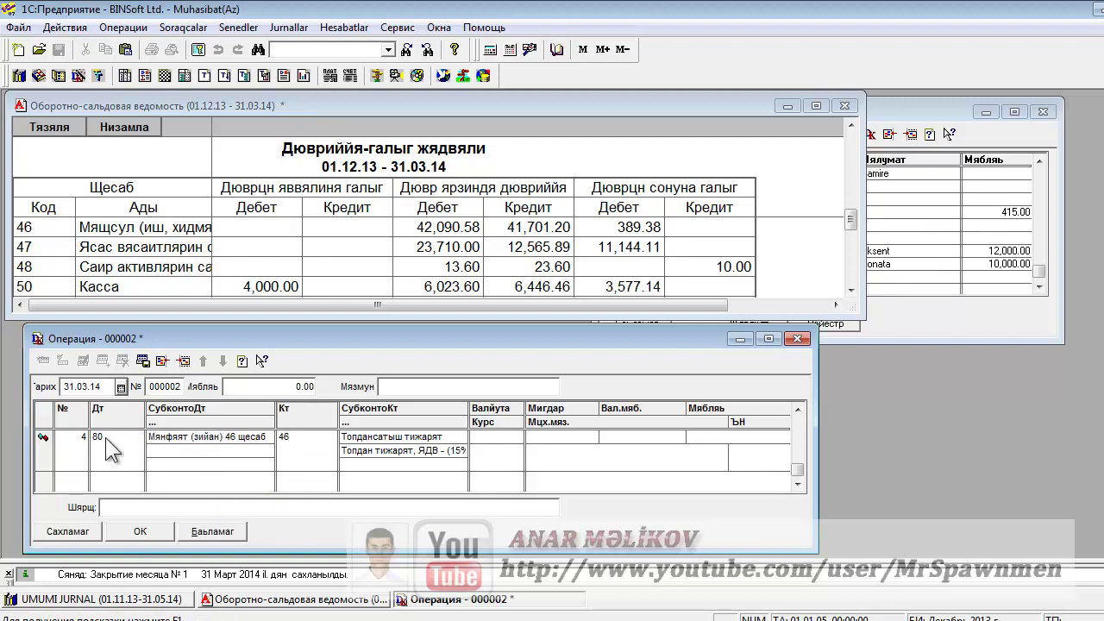
Change the realization variant of the fourth posting's credit account 46 to Топдан тижарят, ЯДВ - (18%) - СВ - (0%), code 4
{"action": "key", "text": "Return"}
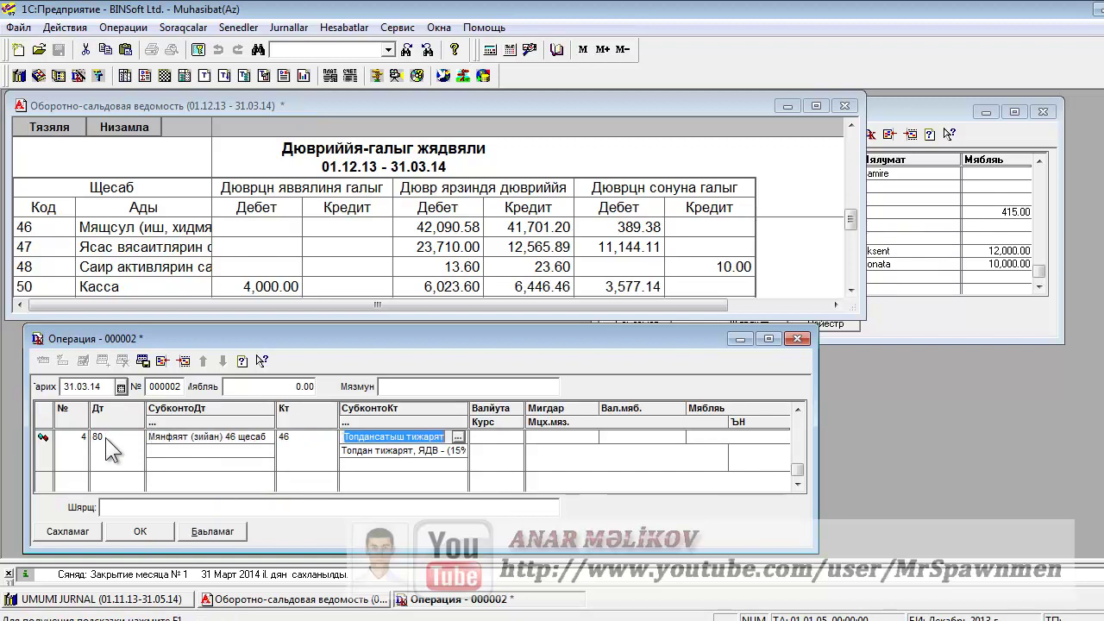
{"action": "key", "text": "Return"}
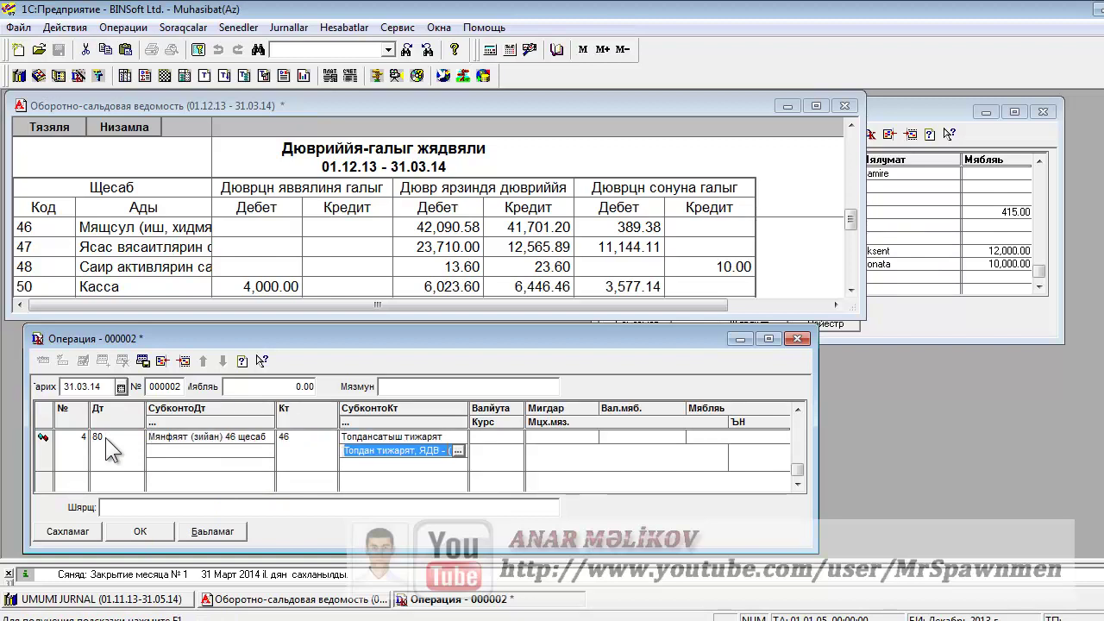
{"action": "left_click", "coordinate": [460, 450]}
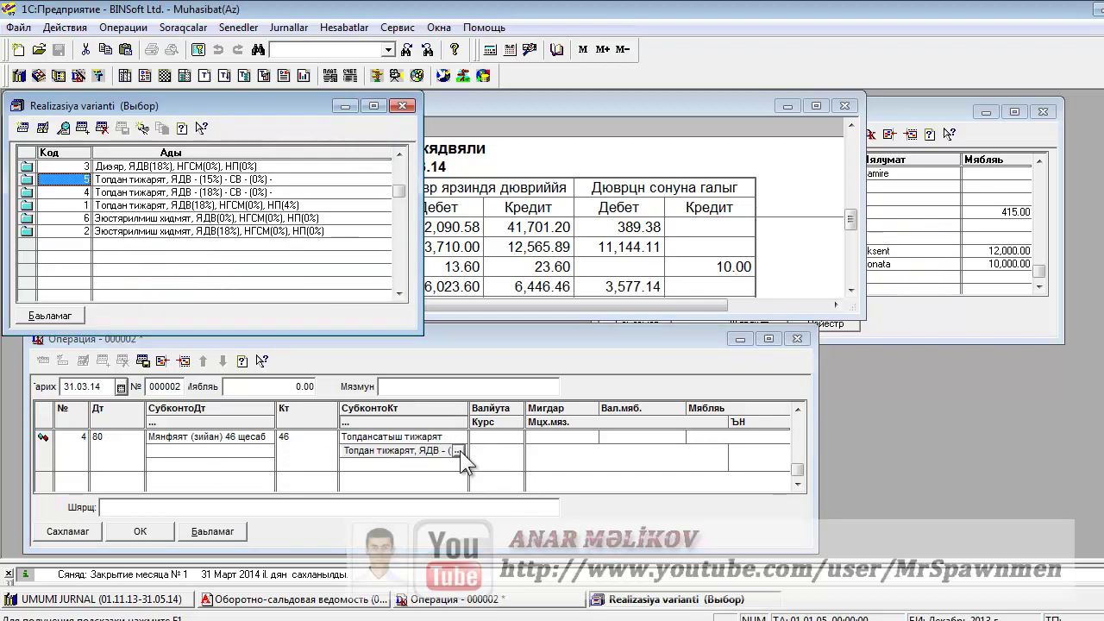
{"action": "left_click", "coordinate": [148, 193]}
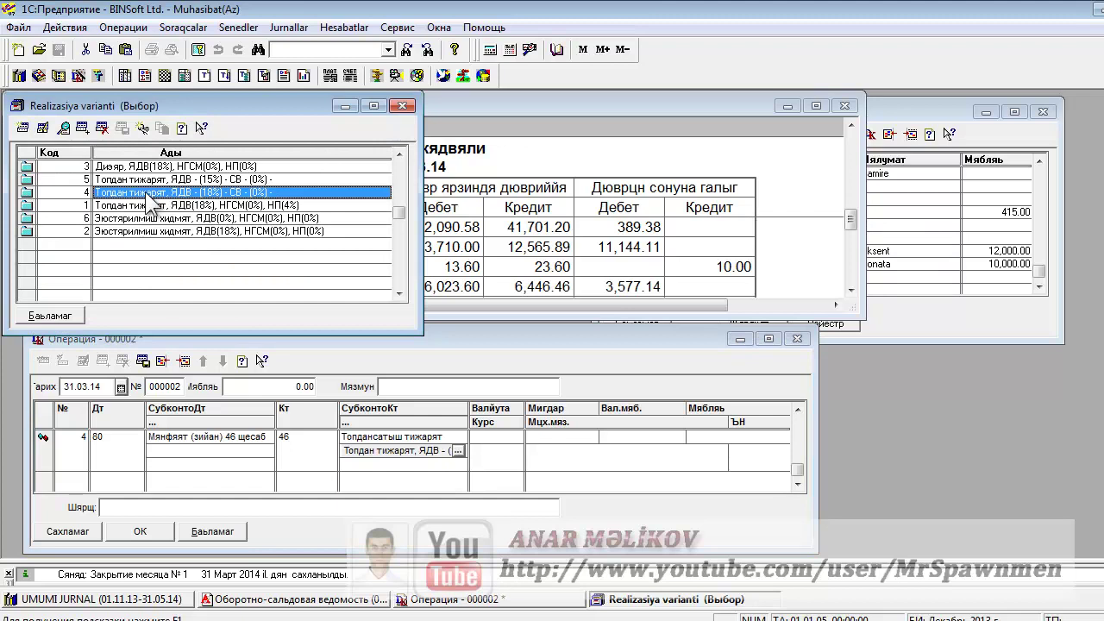
{"action": "double_click", "coordinate": [148, 194]}
{"action": "key", "text": "Return"}
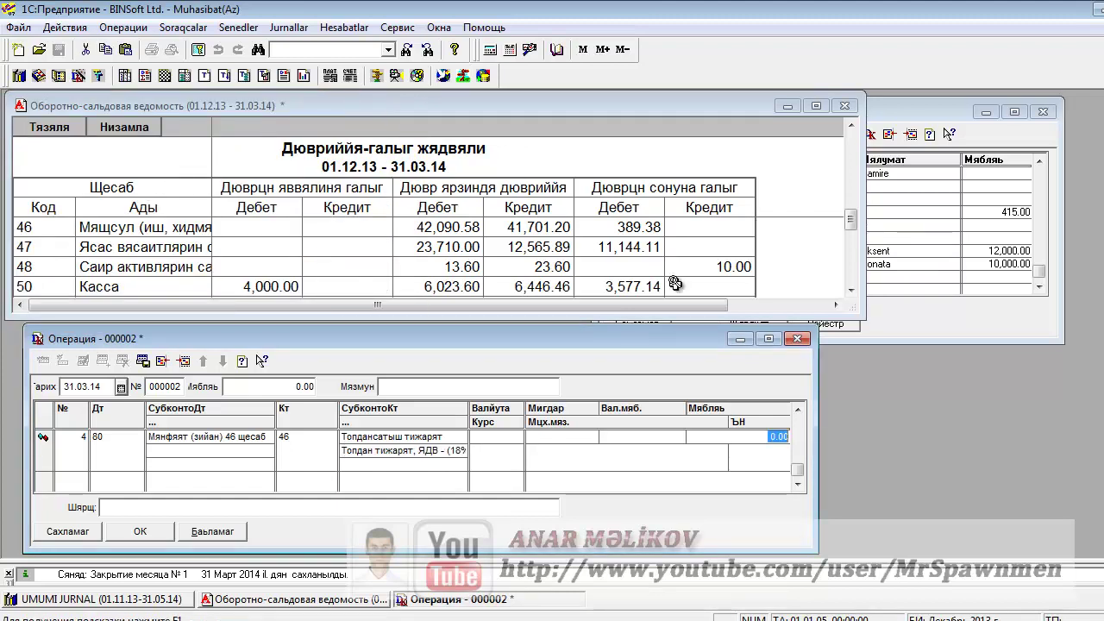
Save the fourth posting with an amount of 389.38 and regenerate the trial balance to check account 46
{"action": "type", "text": "389."}
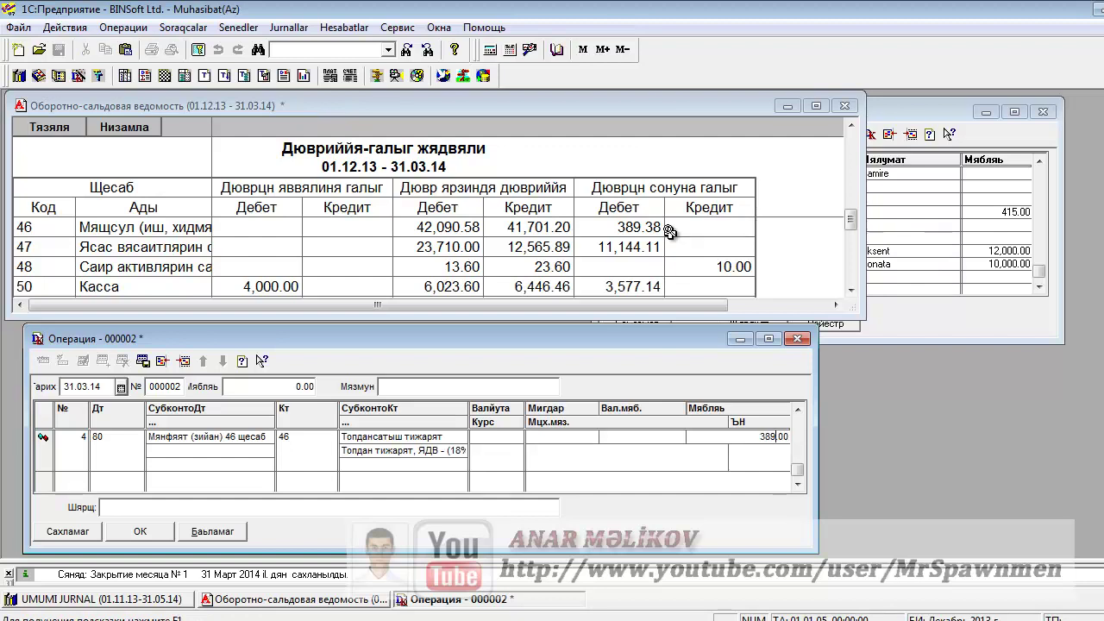
{"action": "type", "text": "38"}
{"action": "key", "text": "Return"}
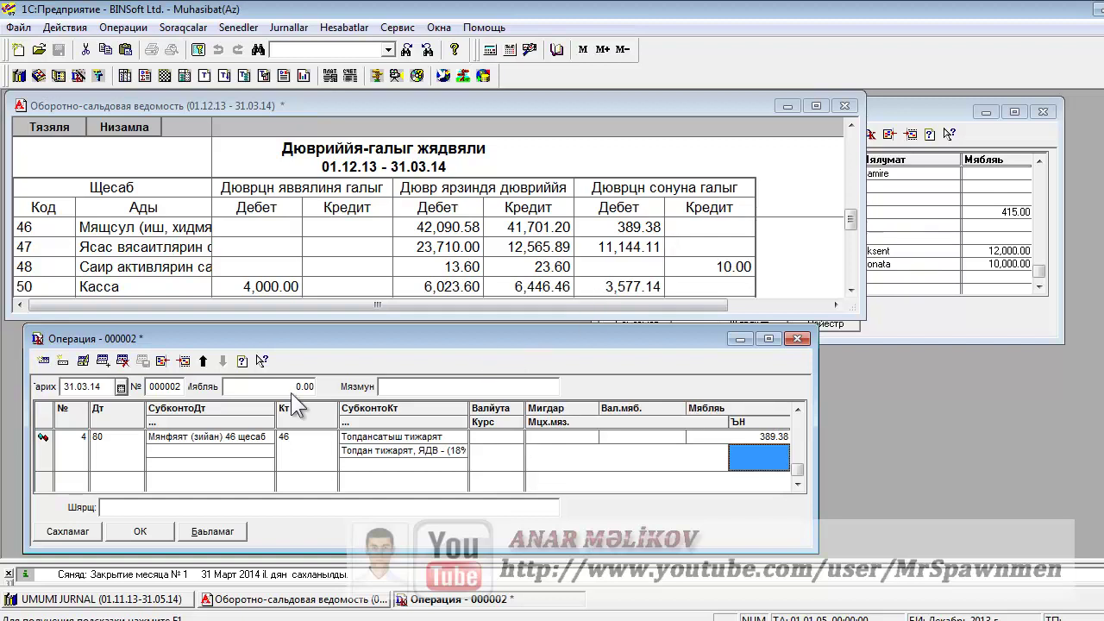
{"action": "left_click", "coordinate": [56, 527]}
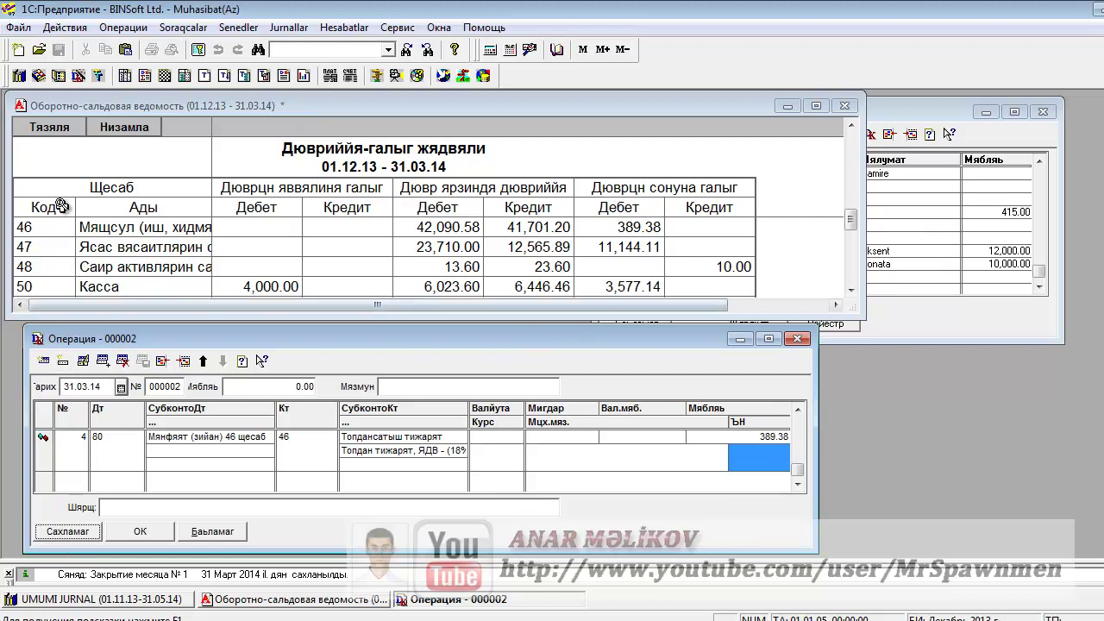
{"action": "left_click", "coordinate": [53, 129]}
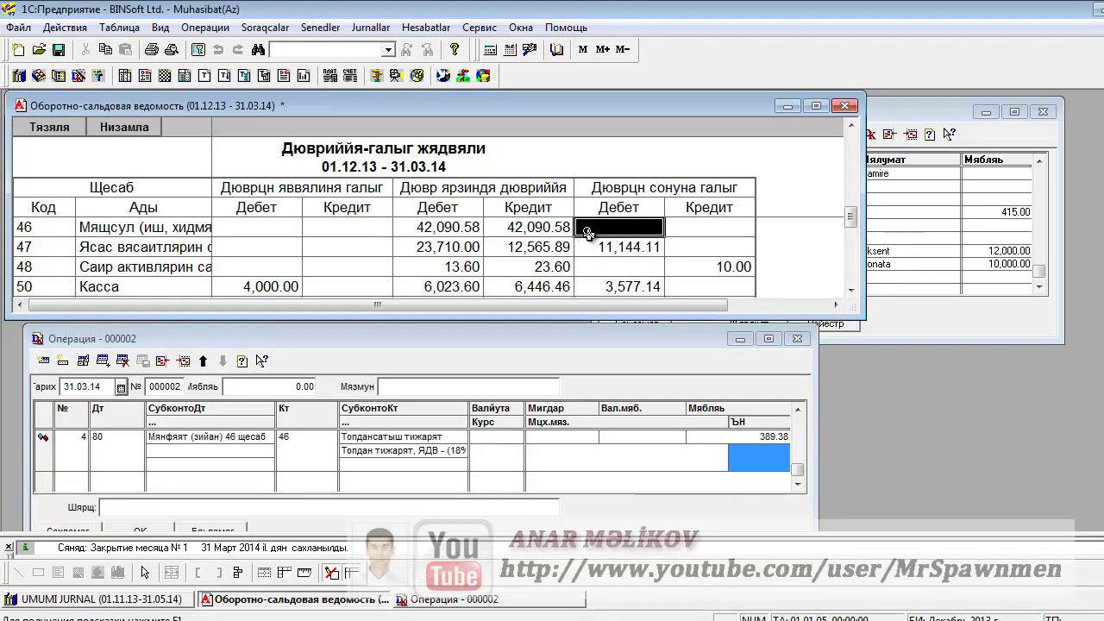
Add a fifth posting debiting account 80 with the analytic item Мянфяят (зийан) 47 щесаб
{"action": "left_click", "coordinate": [43, 362]}
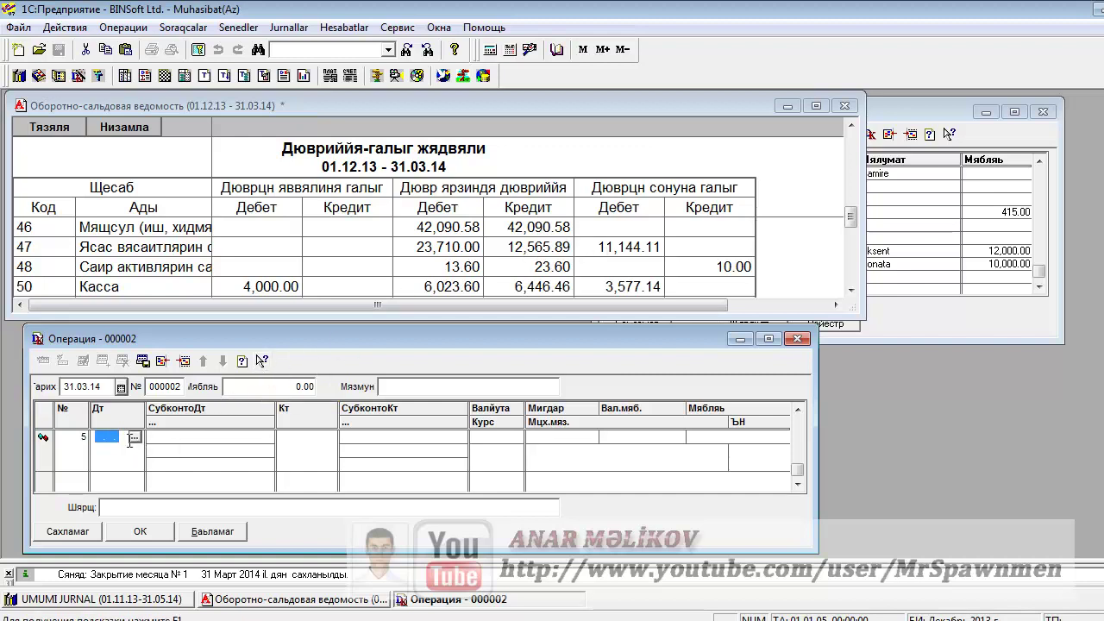
{"action": "type", "text": "80"}
{"action": "key", "text": "Return"}
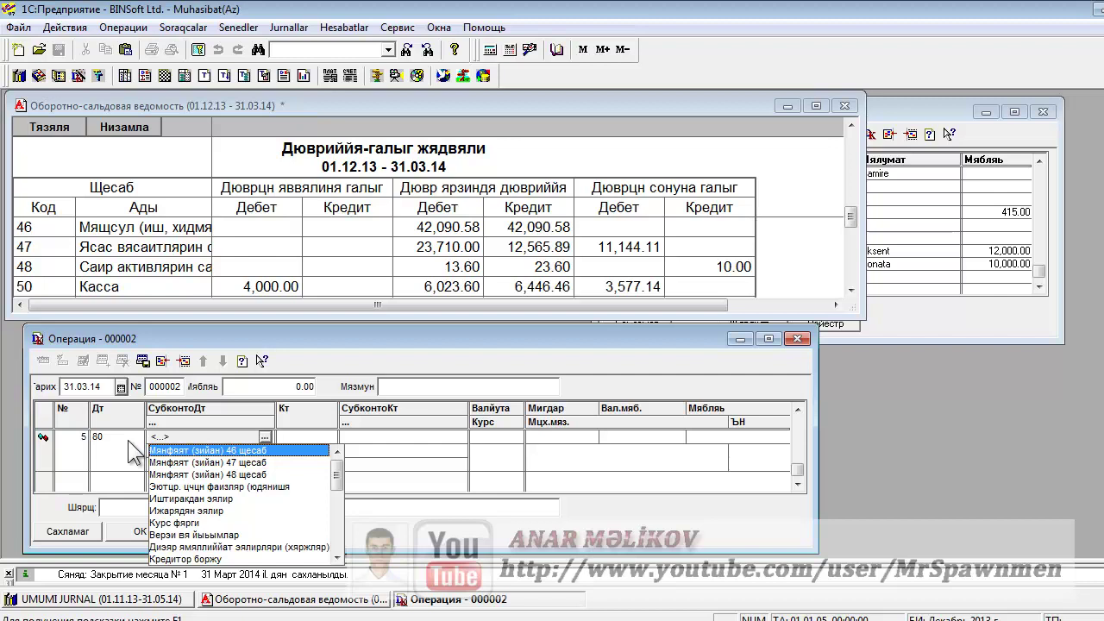
{"action": "key", "text": "Down"}
{"action": "key", "text": "Return"}
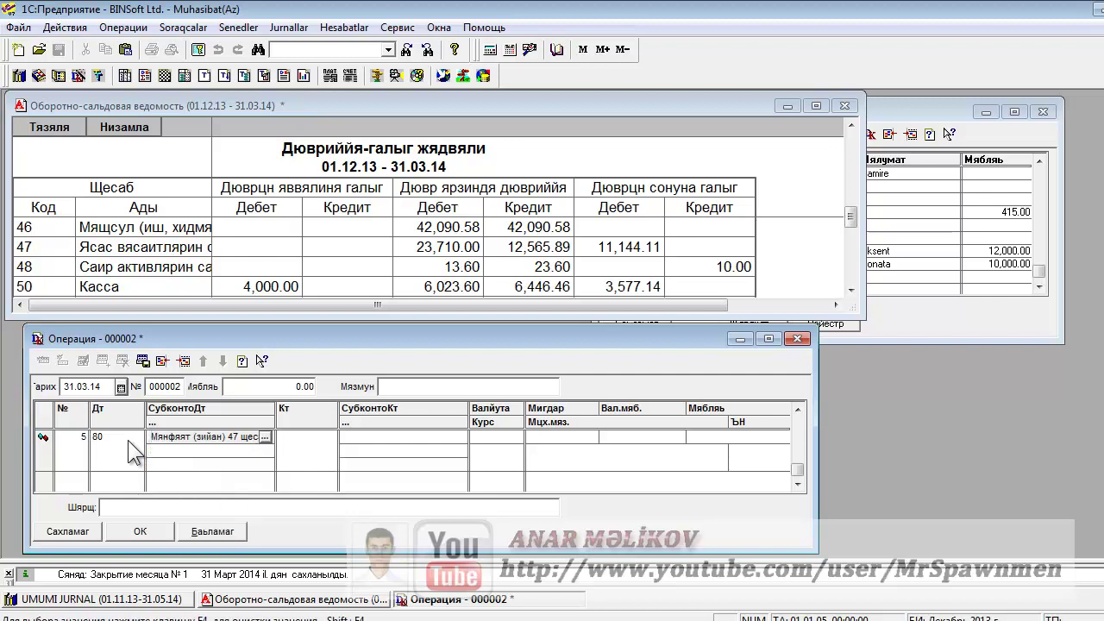
{"action": "key", "text": "Return"}
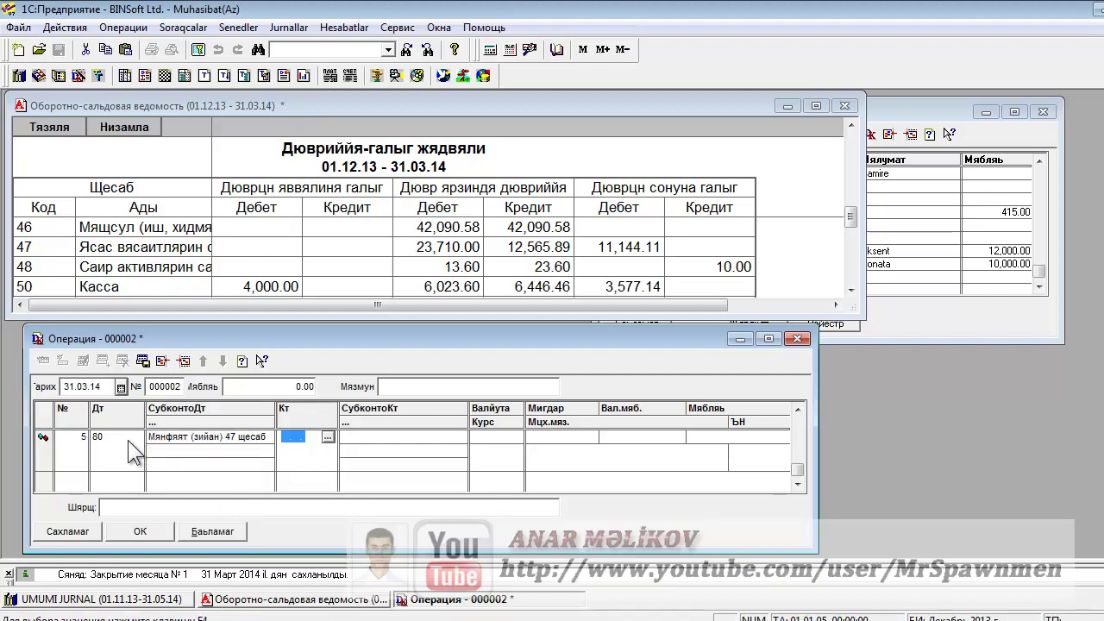
Credit the fifth posting to account 47 with the fixed asset Aksent from the Neqliyyat vasiteleri group
{"action": "type", "text": "47"}
{"action": "key", "text": "Return"}
{"action": "key", "text": "Return"}
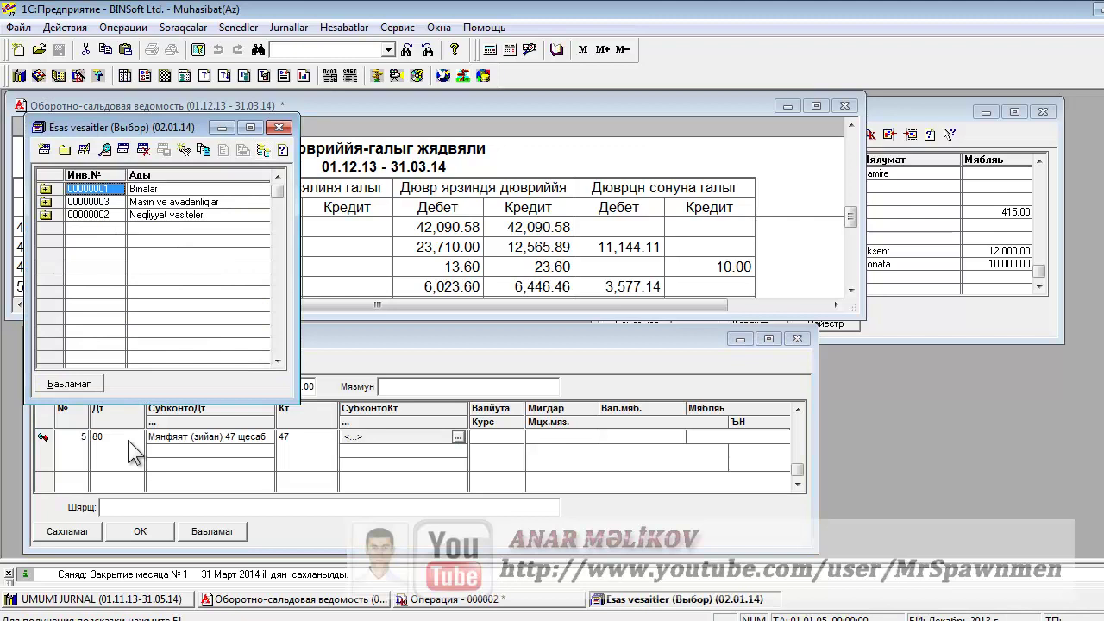
{"action": "key", "text": "Down"}
{"action": "key", "text": "Down"}
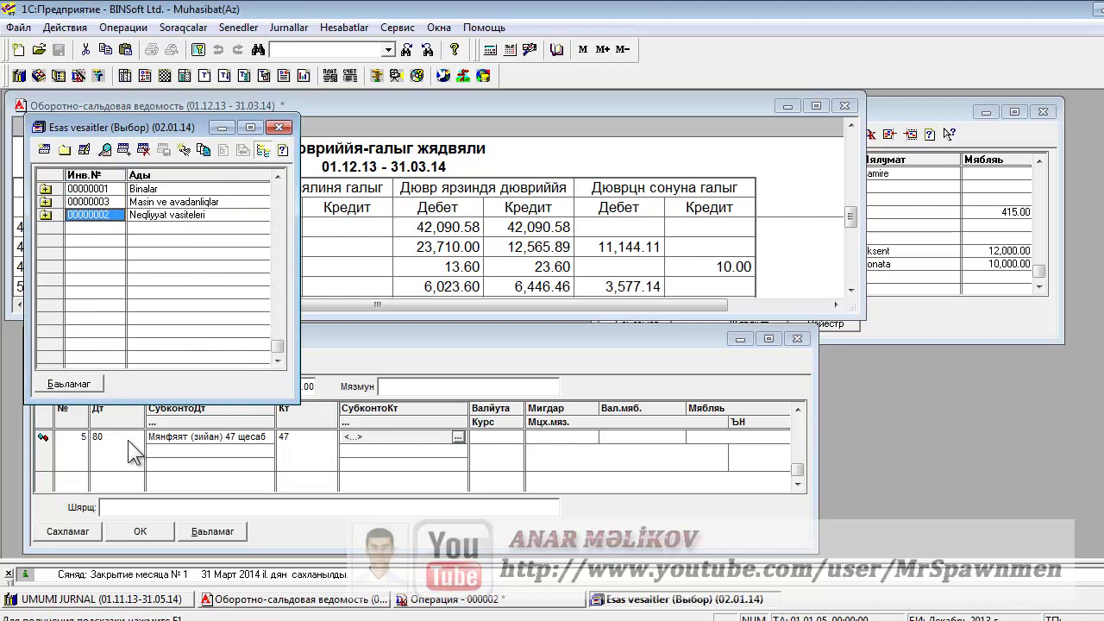
{"action": "key", "text": "Return"}
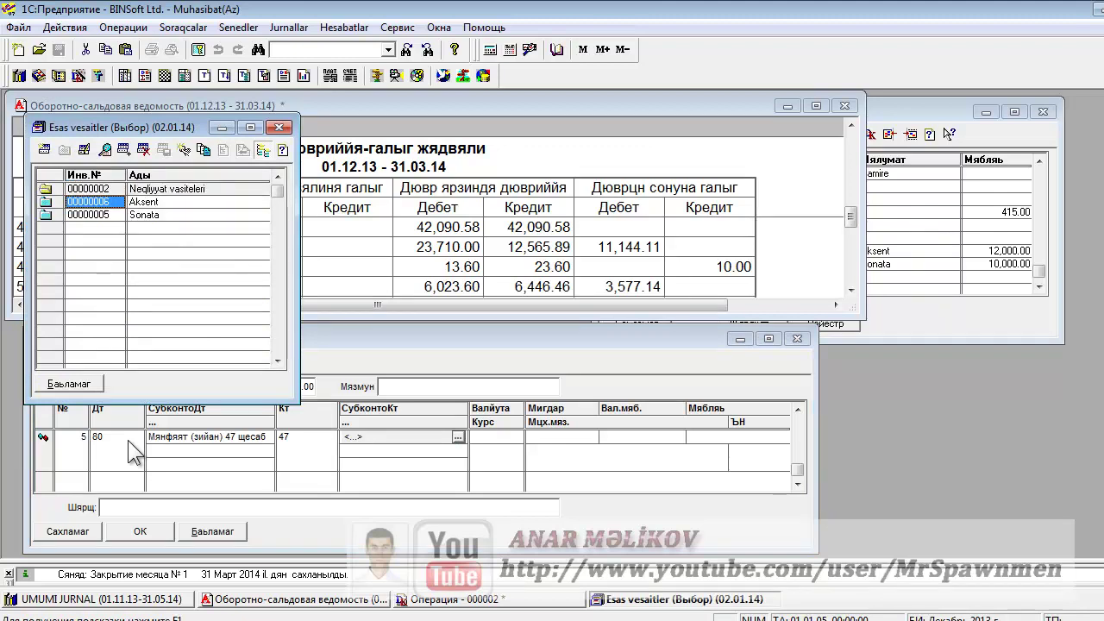
{"action": "key", "text": "Return"}
{"action": "key", "text": "Return"}
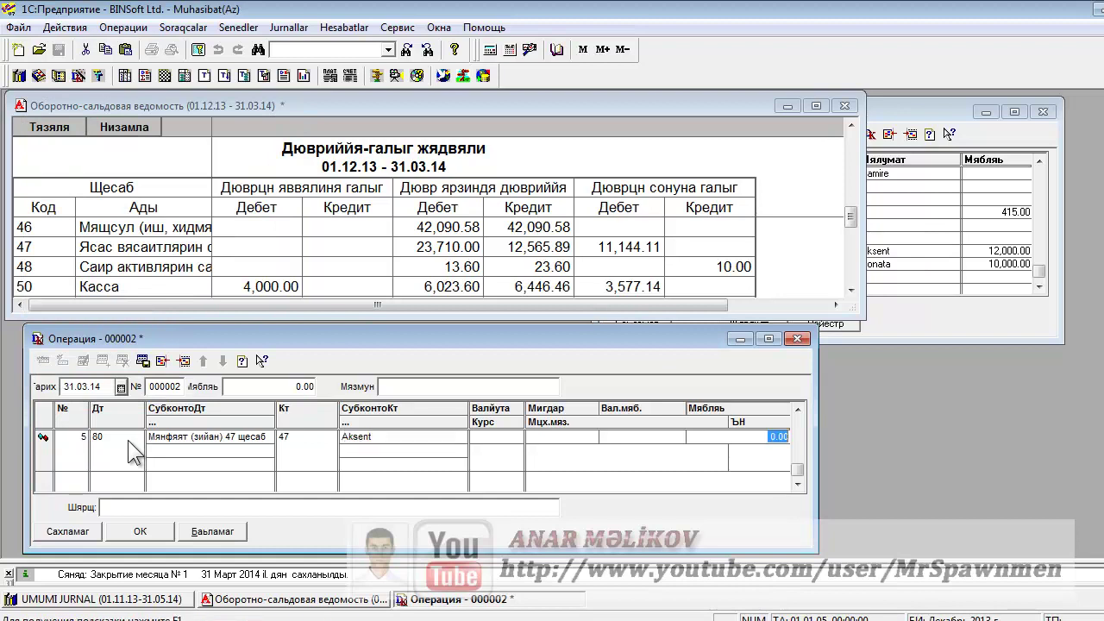
Save the fifth posting with an amount of 11,144.11 and regenerate the trial balance to check account 47
{"action": "type", "text": "11,144."}
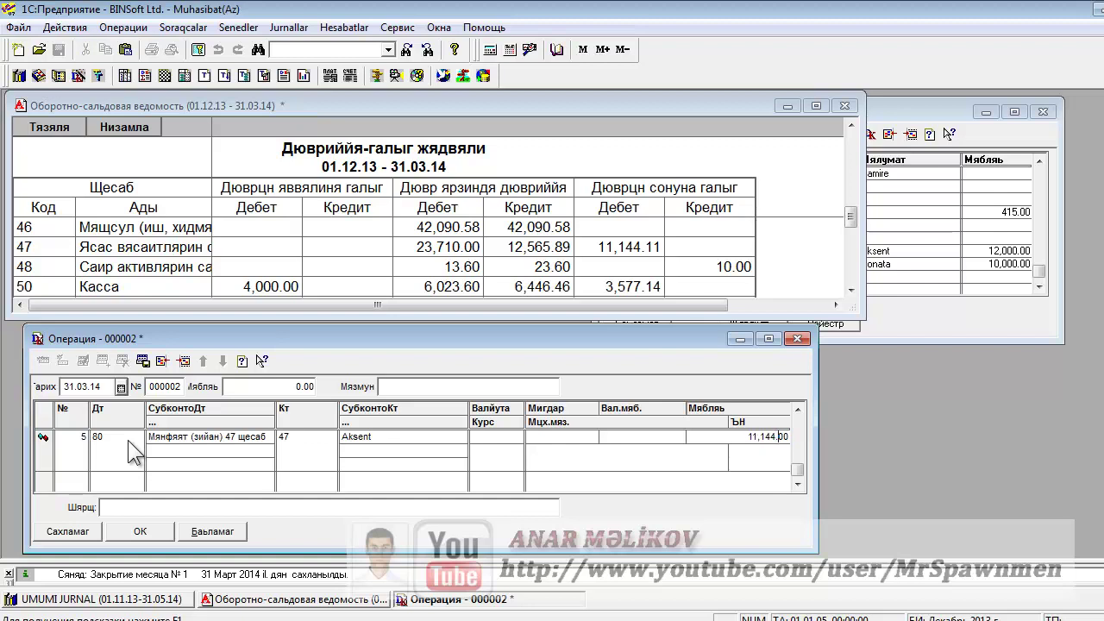
{"action": "type", "text": "11"}
{"action": "key", "text": "Return"}
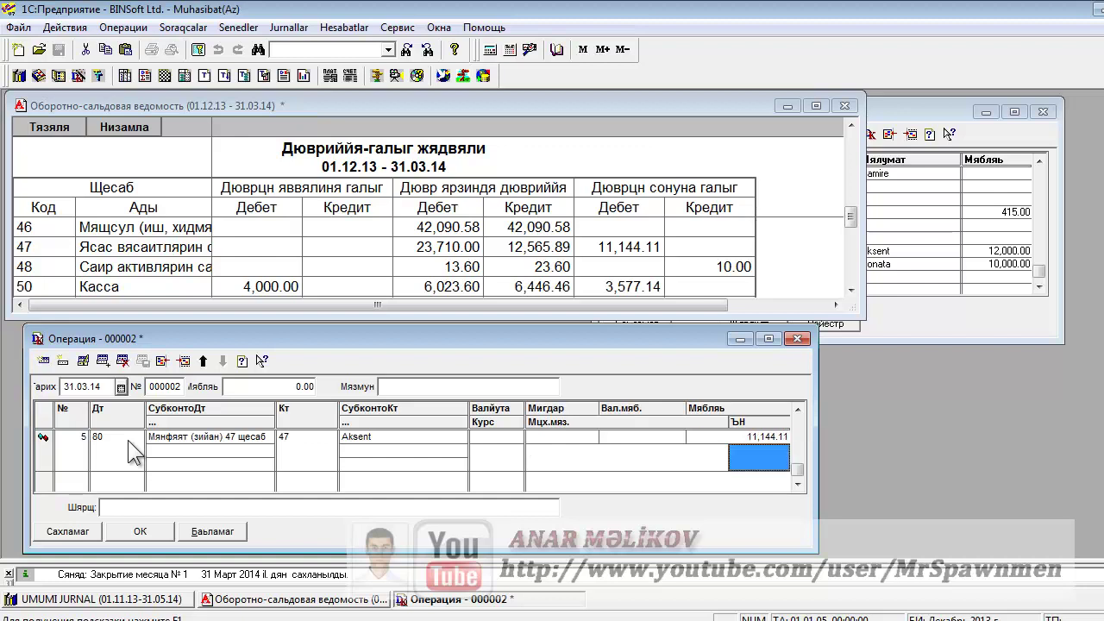
{"action": "left_click", "coordinate": [60, 531]}
{"action": "left_click", "coordinate": [55, 128]}
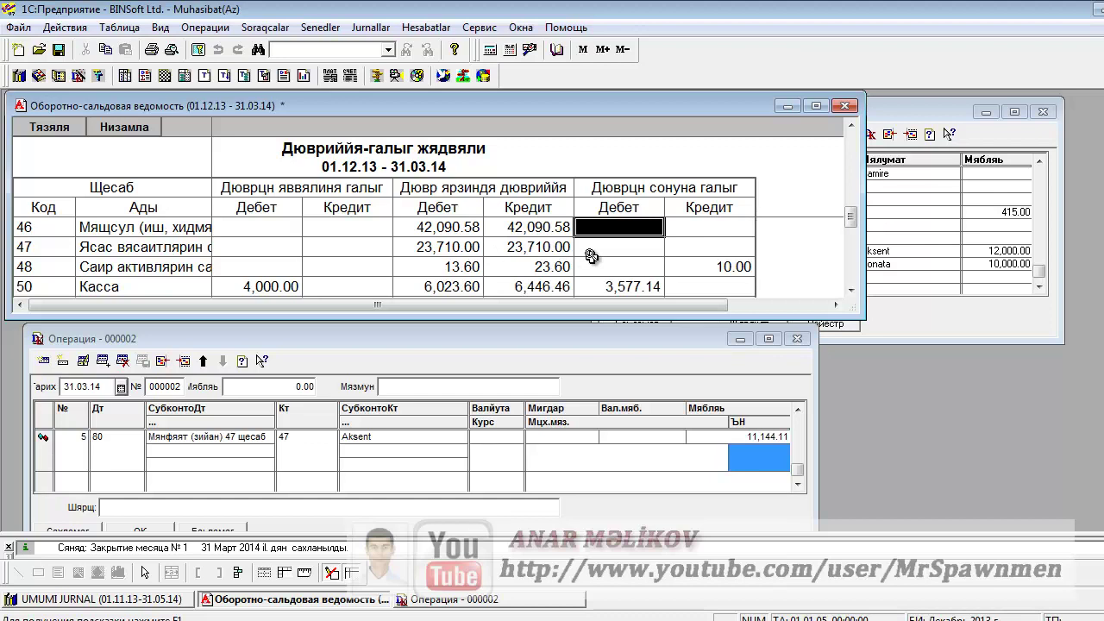
Check account 48's closing credit balance and add a sixth posting debiting 48 with the sales item Аваданлыгларын реализасийасы
{"action": "left_click", "coordinate": [93, 269]}
{"action": "left_click", "coordinate": [681, 270]}
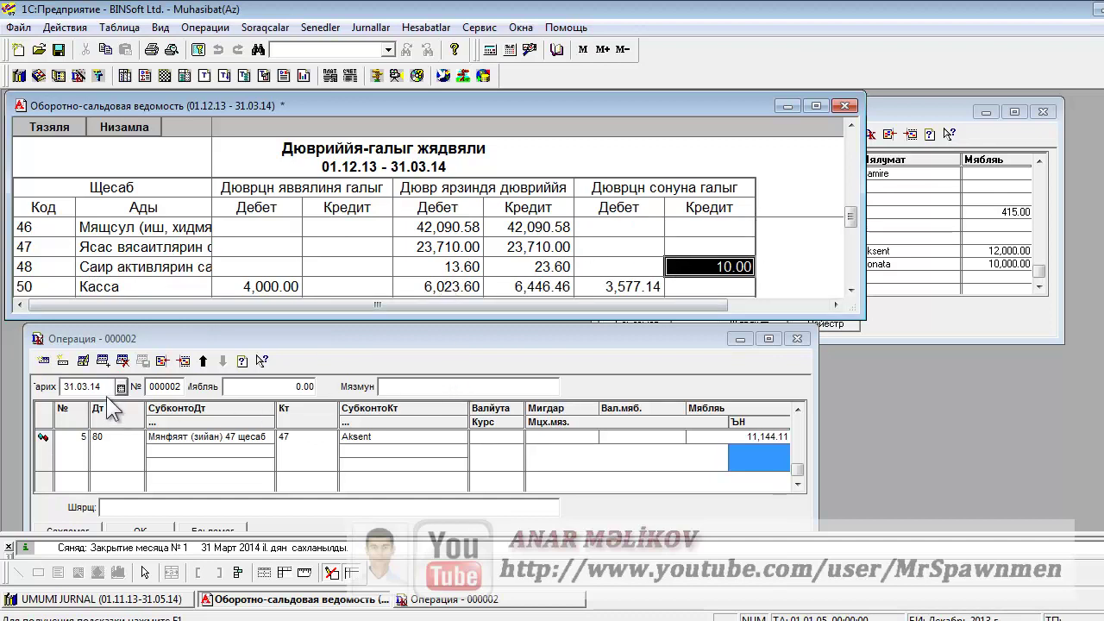
{"action": "left_click", "coordinate": [43, 361]}
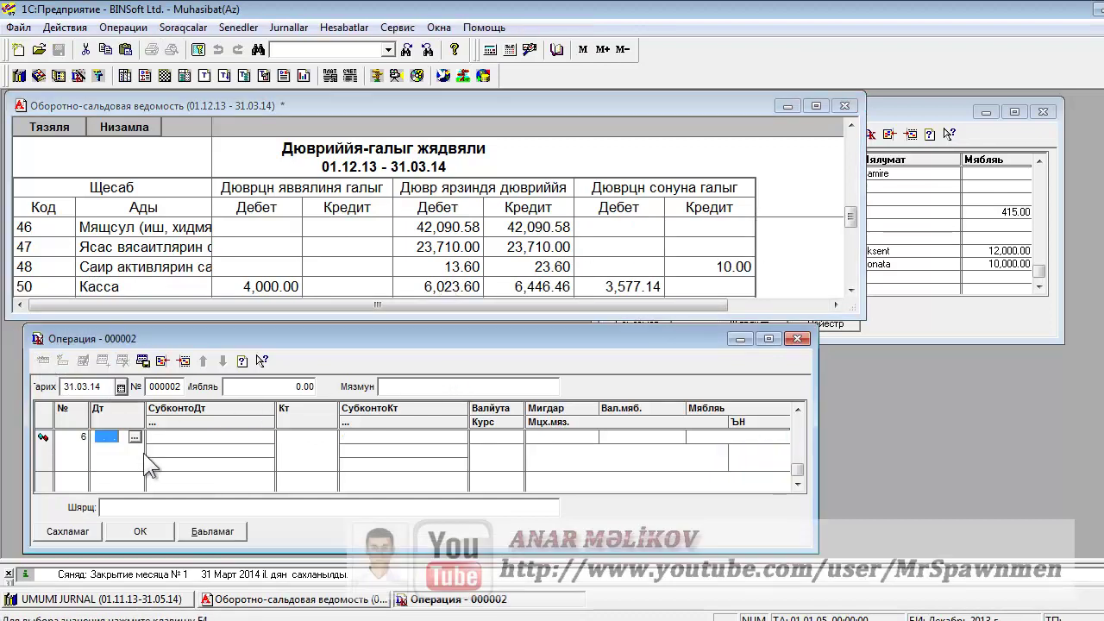
{"action": "type", "text": "48 . ."}
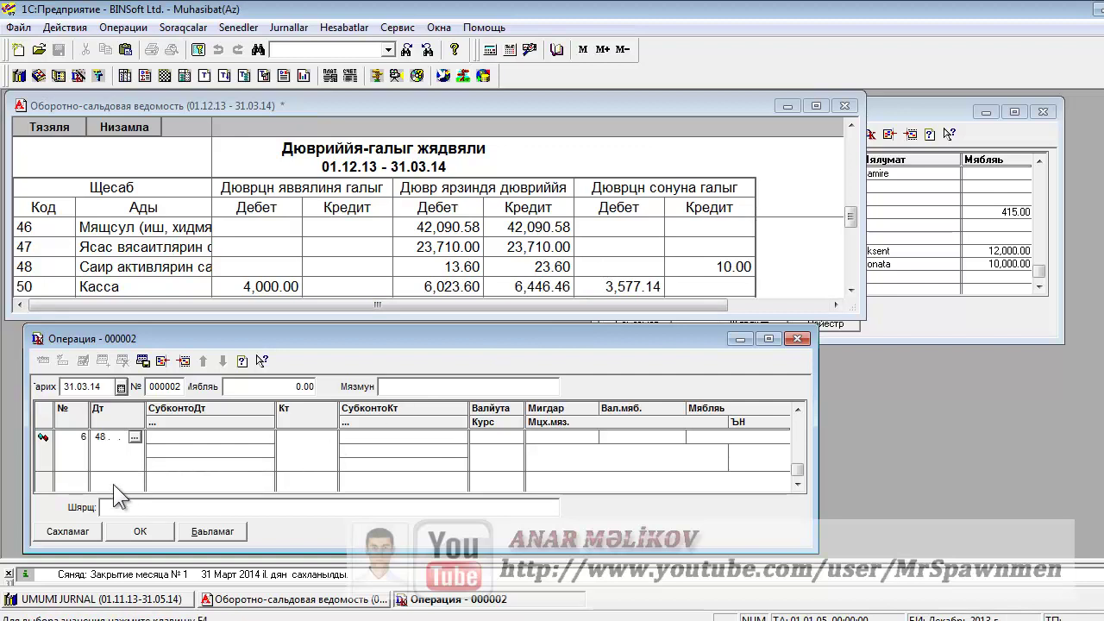
{"action": "key", "text": "Return"}
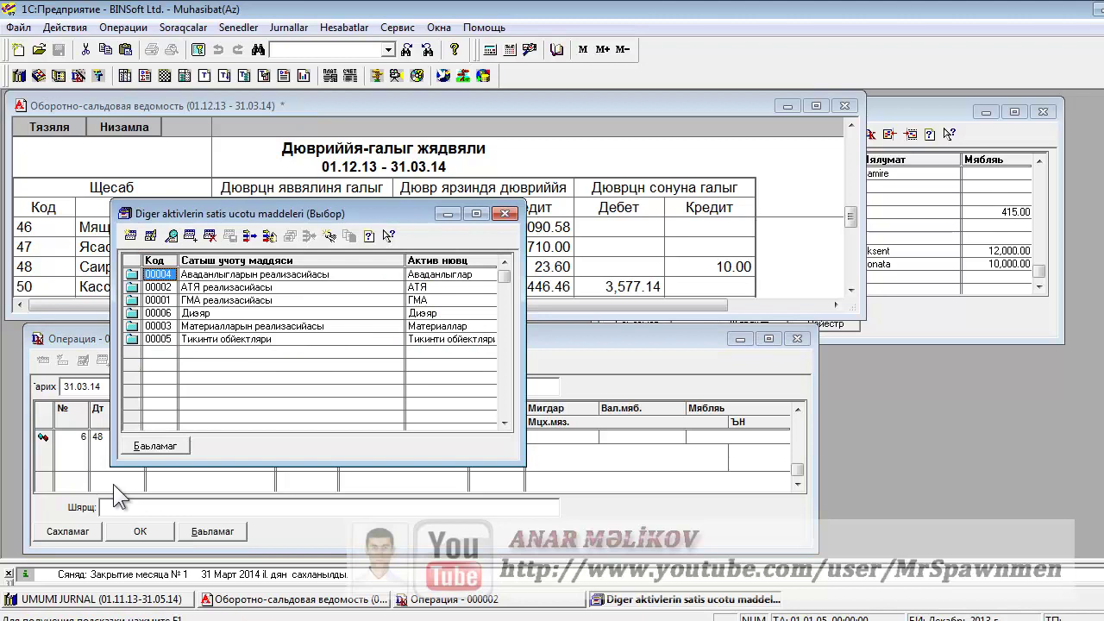
{"action": "key", "text": "Return"}
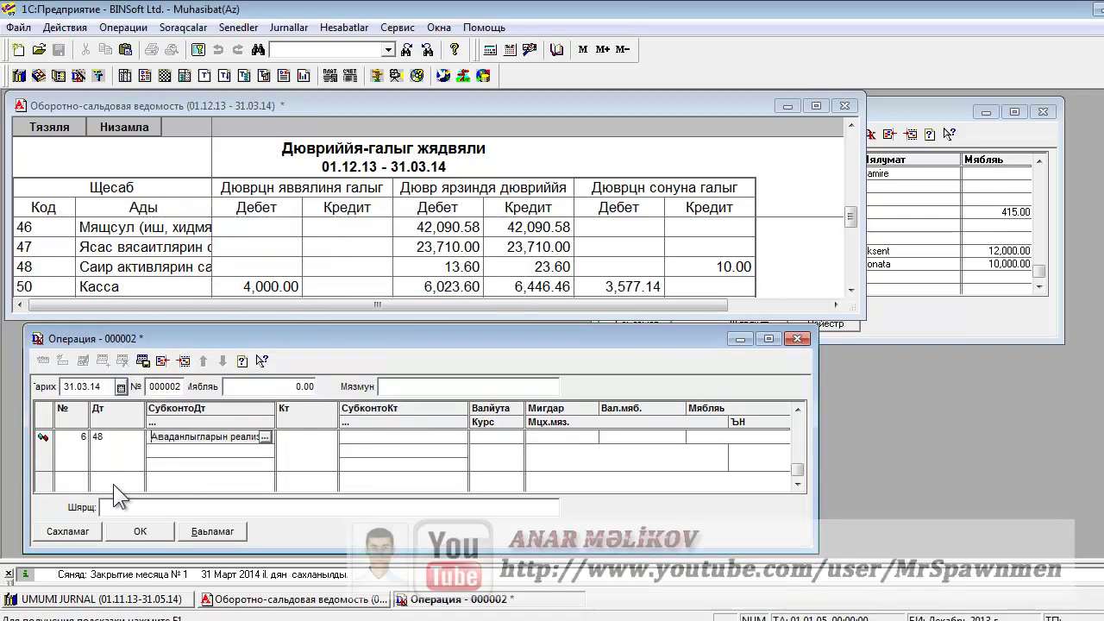
{"action": "key", "text": "Return"}
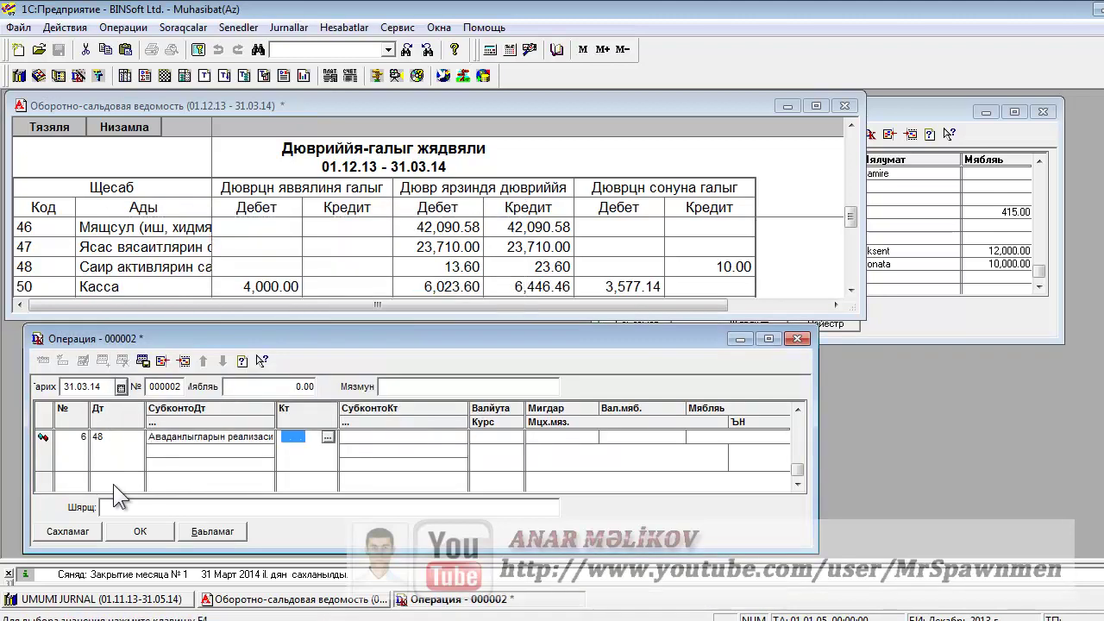
Credit the sixth posting to account 80 with the analytic item Мянфяят (зийан) 48 щесаб
{"action": "type", "text": "80. ."}
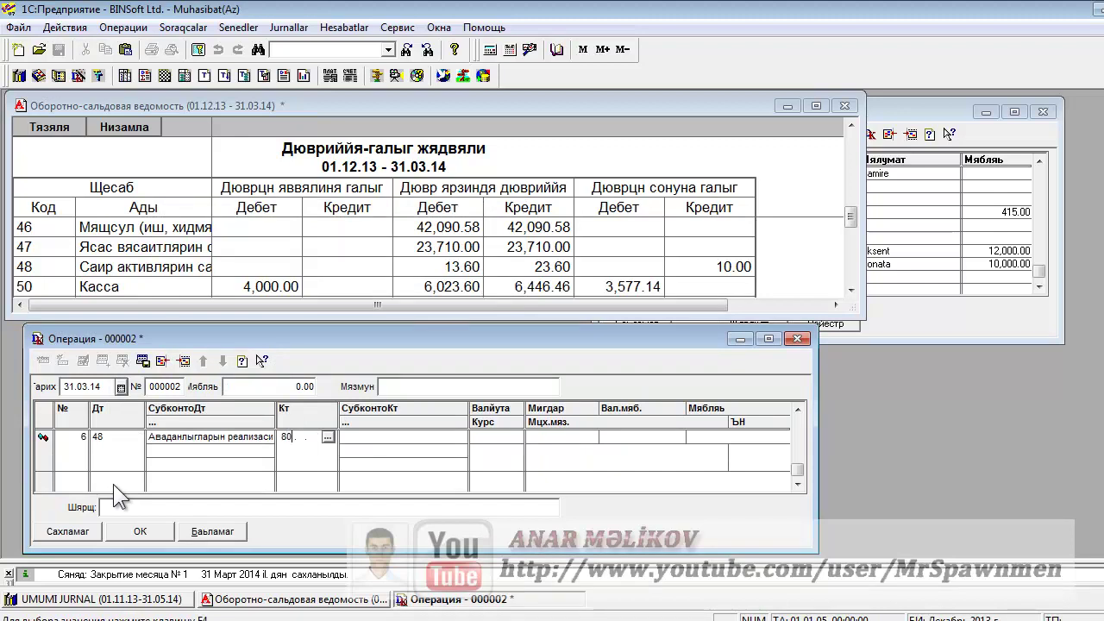
{"action": "key", "text": "Return"}
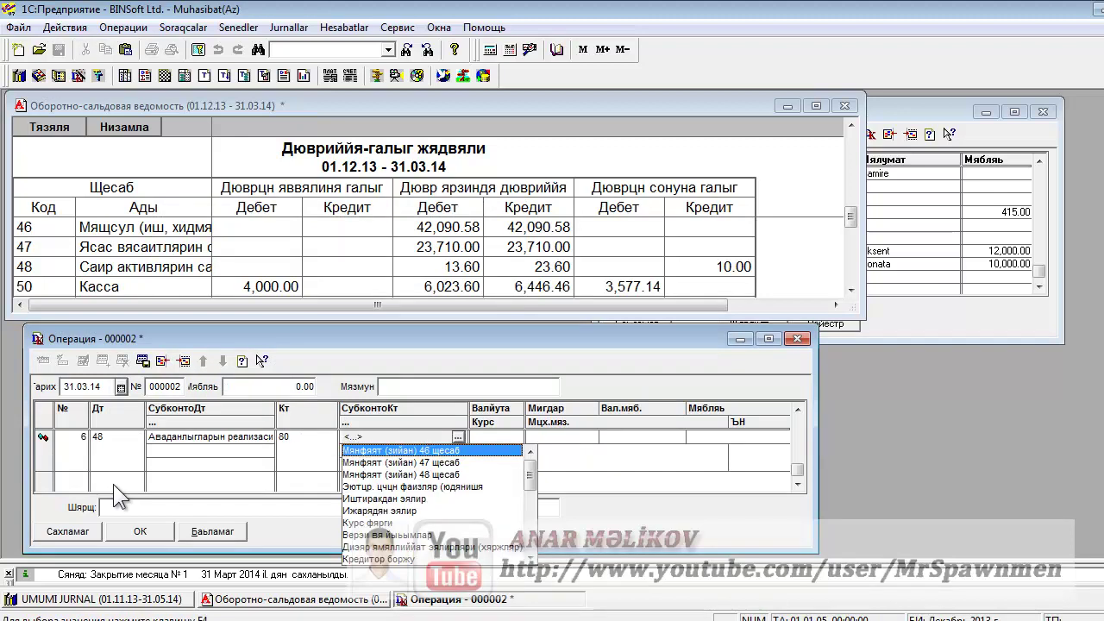
{"action": "key", "text": "Down"}
{"action": "key", "text": "Down"}
{"action": "key", "text": "Return"}
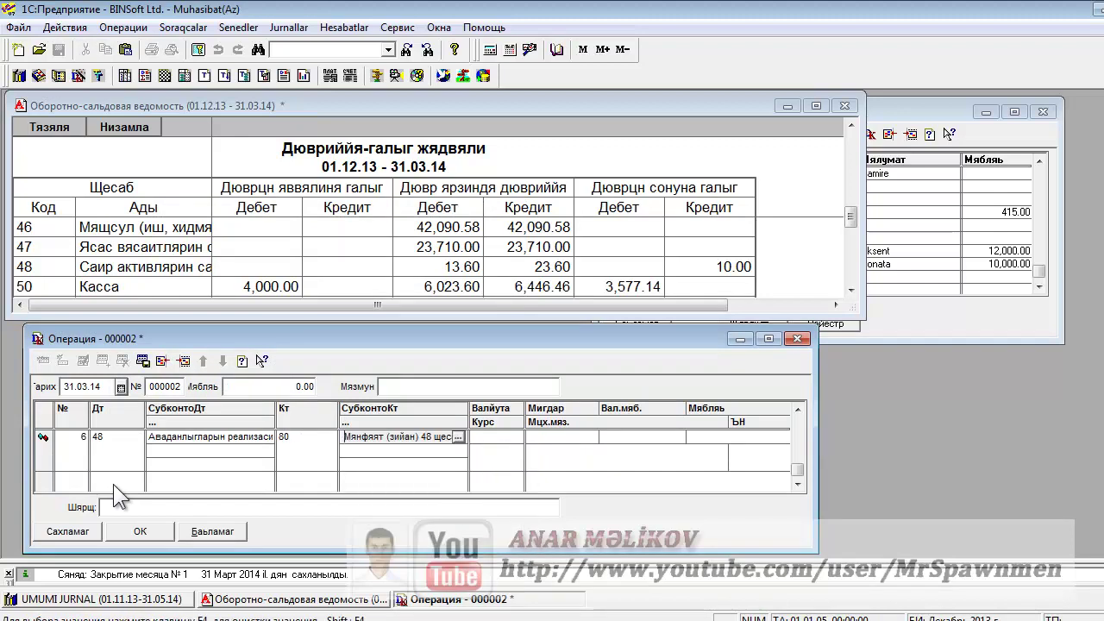
{"action": "key", "text": "Return"}
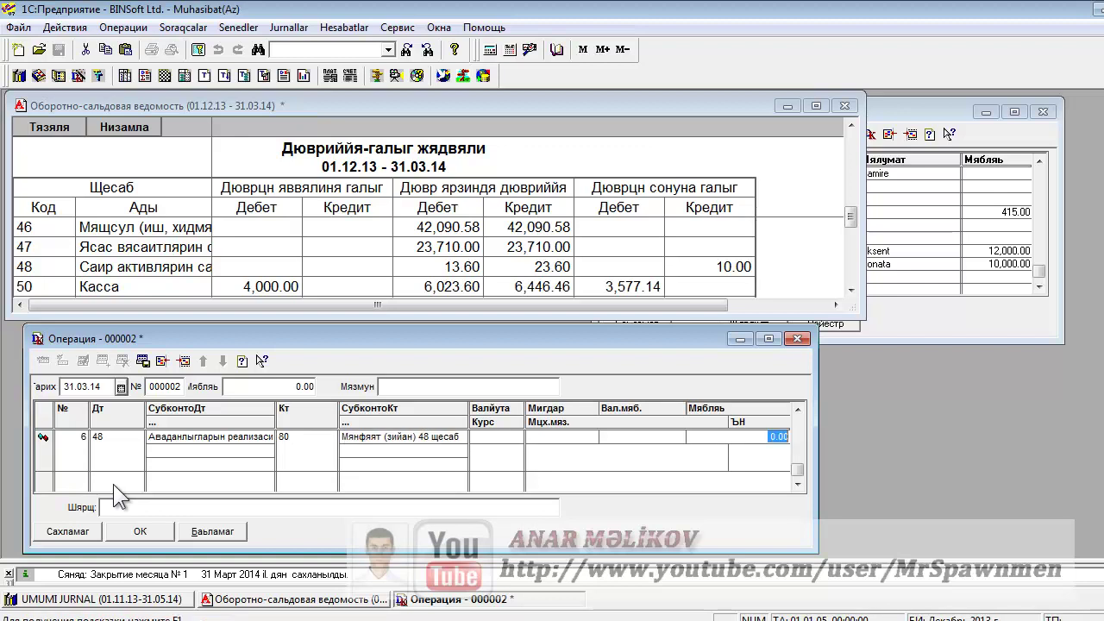
Save the sixth posting with an amount of 10.00 and regenerate the trial balance to check account 48
{"action": "type", "text": "10"}
{"action": "key", "text": "Return"}
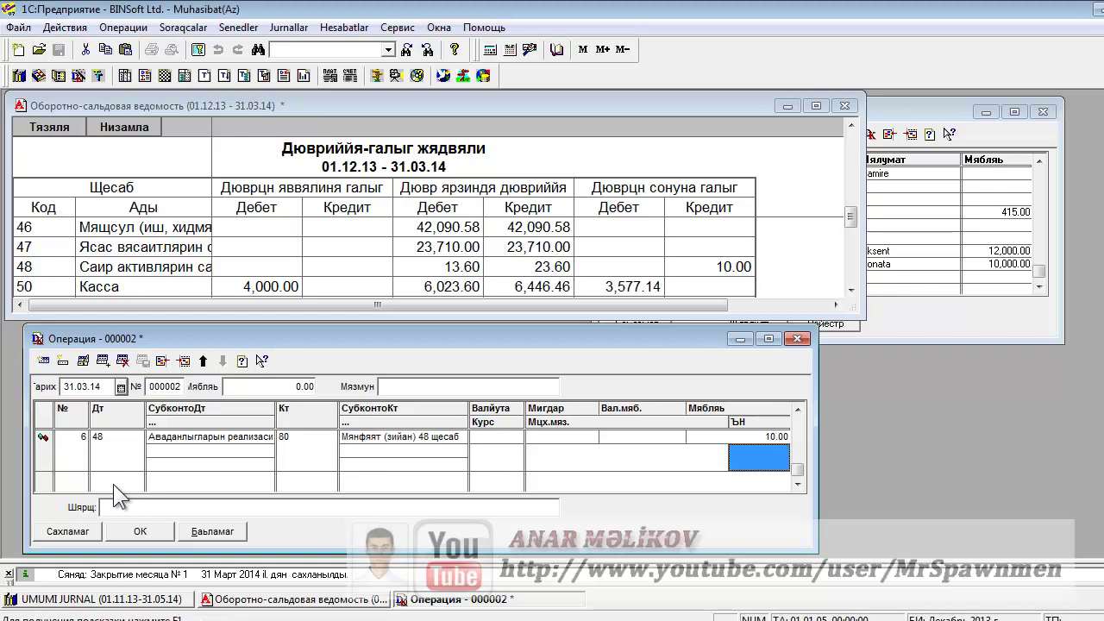
{"action": "left_click", "coordinate": [70, 522]}
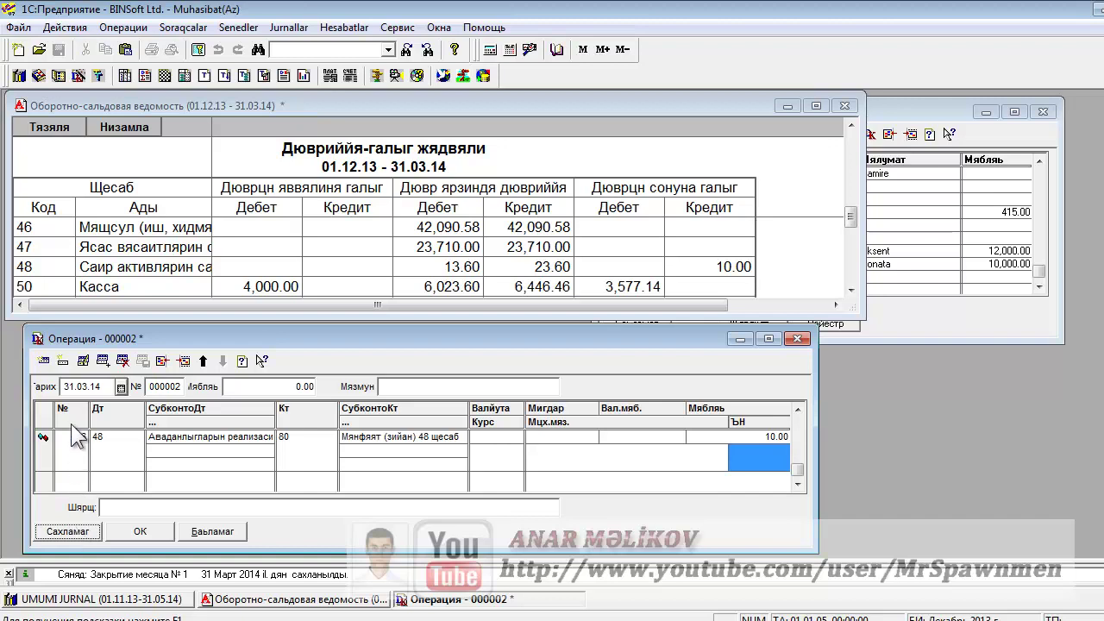
{"action": "left_click", "coordinate": [52, 129]}
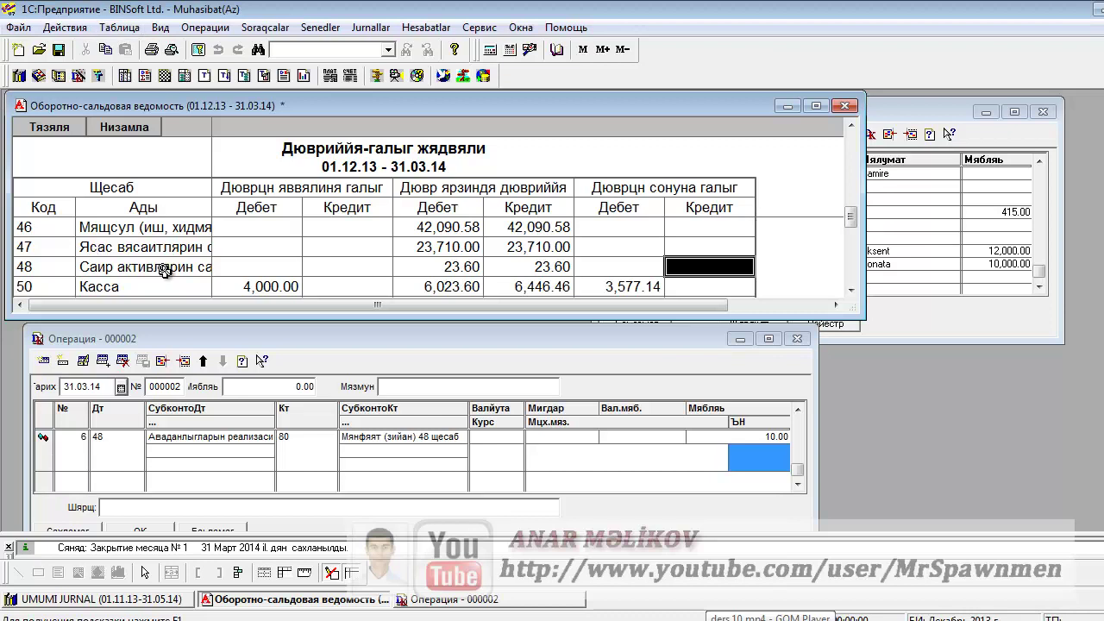
Add the comment "Ayin baglanmasi" to operation 000002, save the operation and close it
{"action": "left_click", "coordinate": [150, 507]}
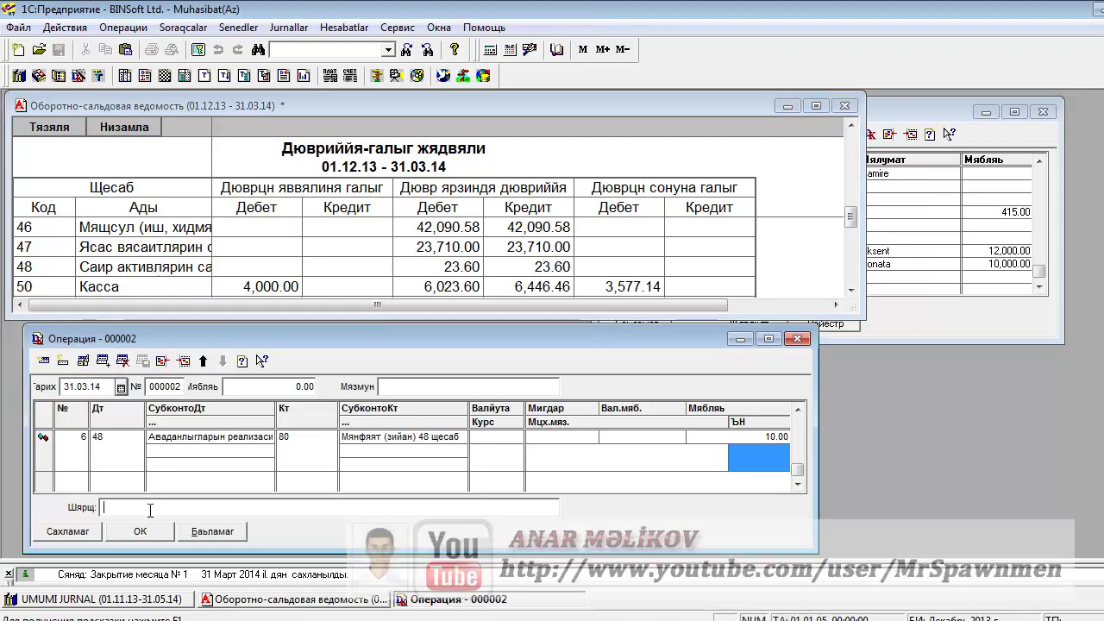
{"action": "type", "text": "Ay"}
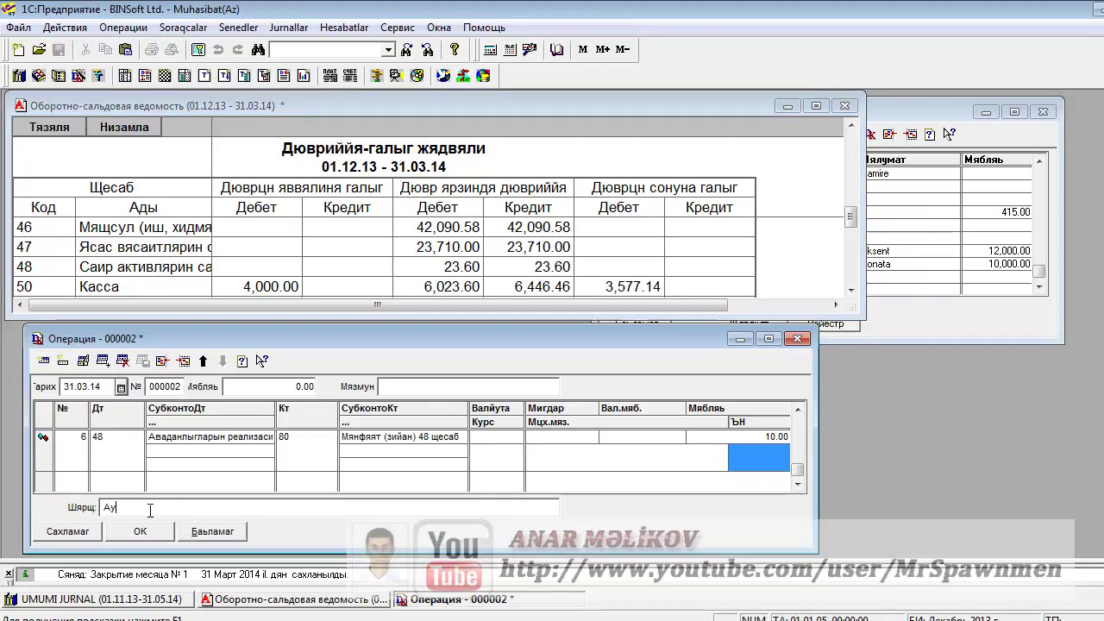
{"action": "type", "text": "in ba"}
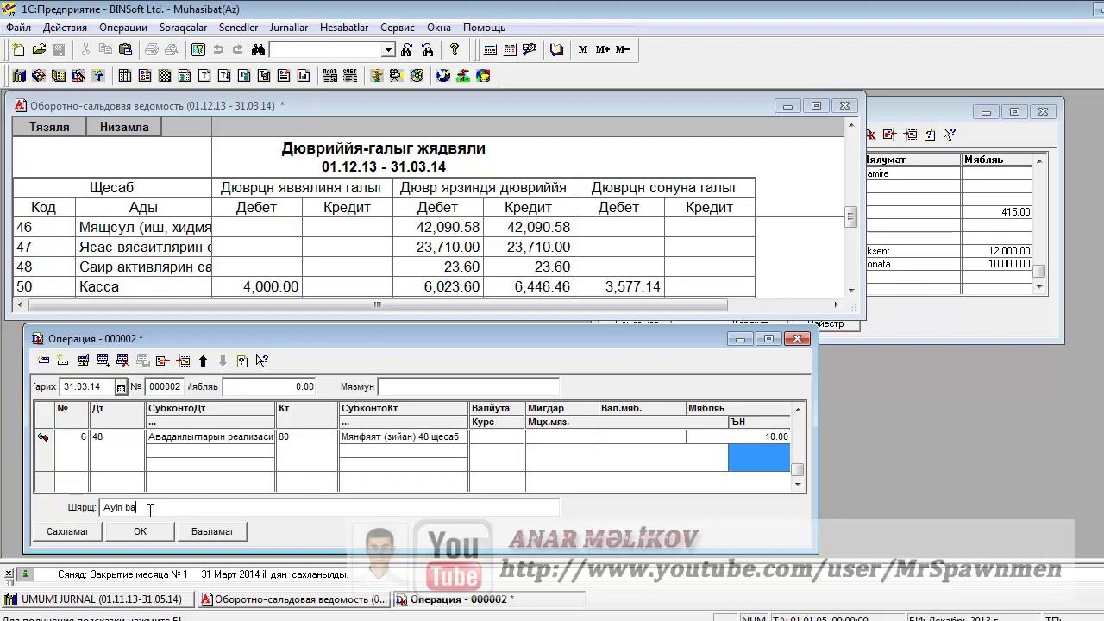
{"action": "type", "text": "glanmasi"}
{"action": "left_click", "coordinate": [80, 531]}
{"action": "left_click", "coordinate": [140, 532]}
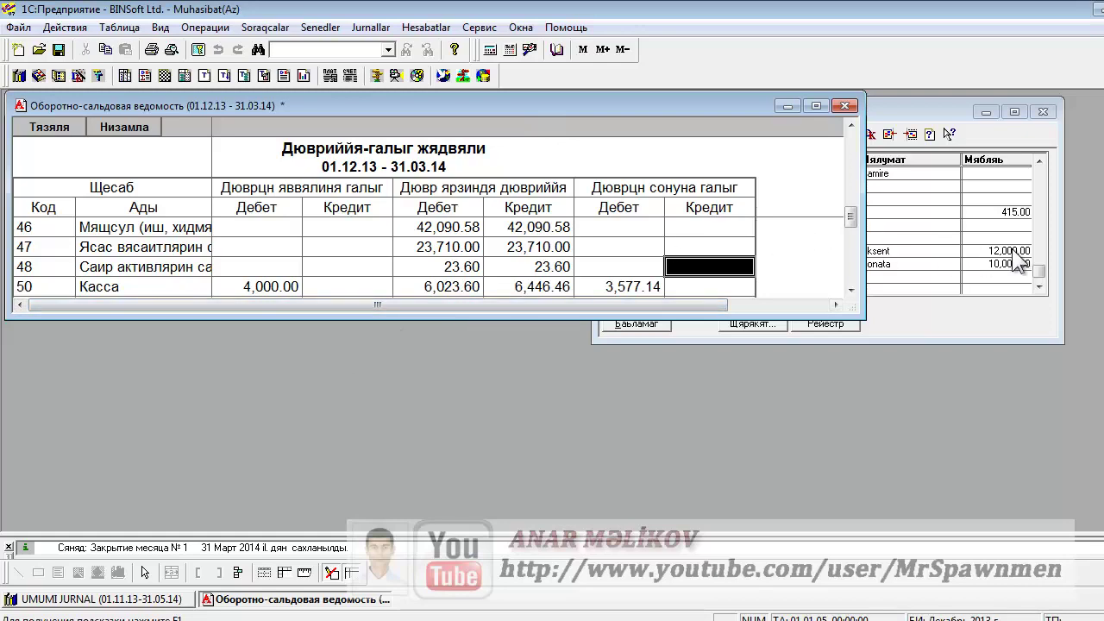
Open the 31.03.14 month-closing document from the general journal to view its closing settings, and close it unchanged
{"action": "left_click", "coordinate": [909, 293]}
{"action": "double_click", "coordinate": [772, 277]}
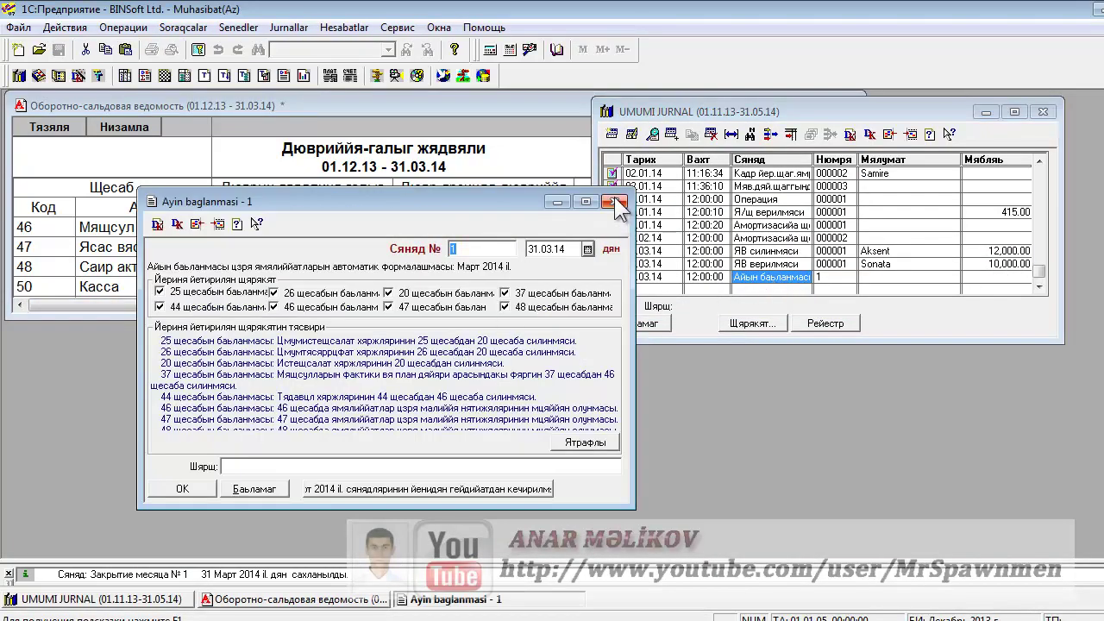
{"action": "left_click", "coordinate": [614, 201]}
Enlarge the trial balance to examine account 80's turnovers and closing balance, and close the report
{"action": "left_click_drag", "start_coordinate": [419, 315], "coordinate": [422, 524]}
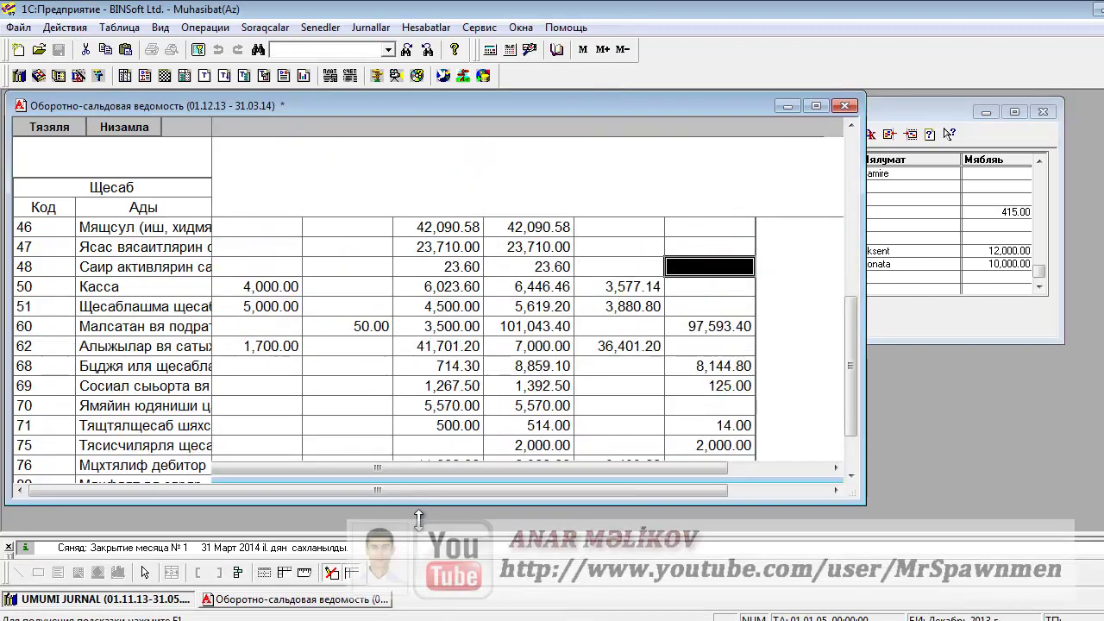
{"action": "left_click_drag", "start_coordinate": [851, 354], "coordinate": [851, 394]}
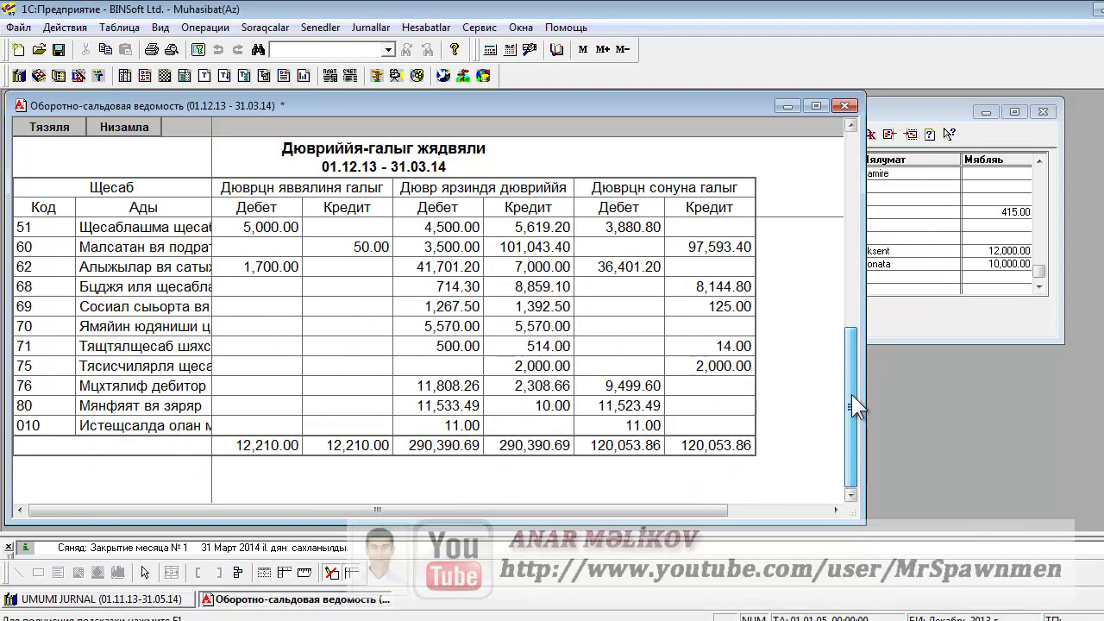
{"action": "left_click", "coordinate": [138, 423]}
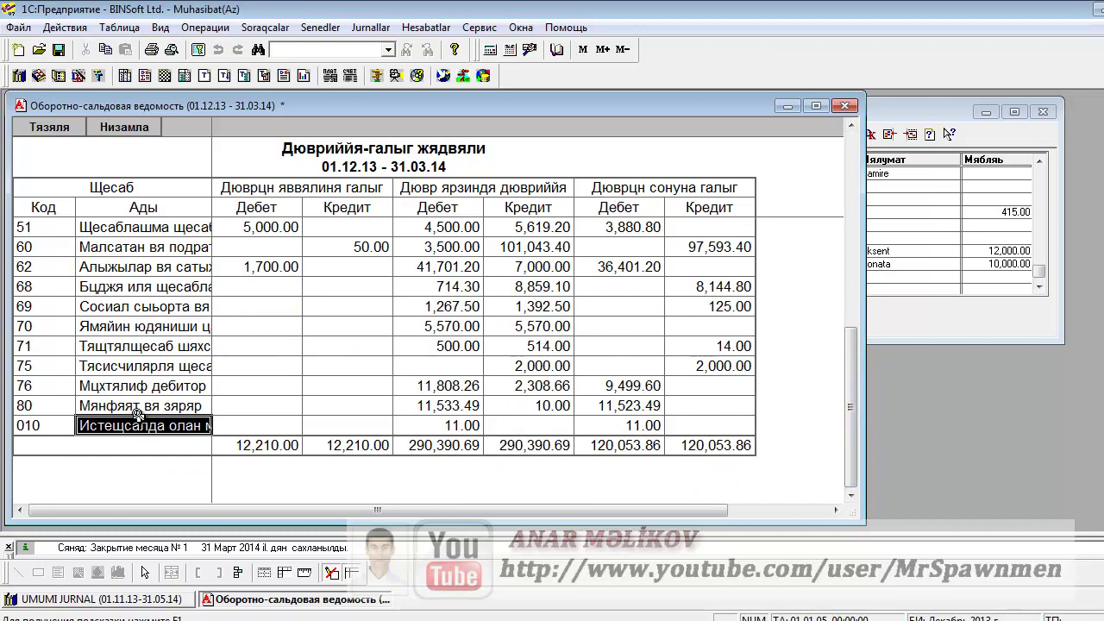
{"action": "left_click", "coordinate": [140, 407]}
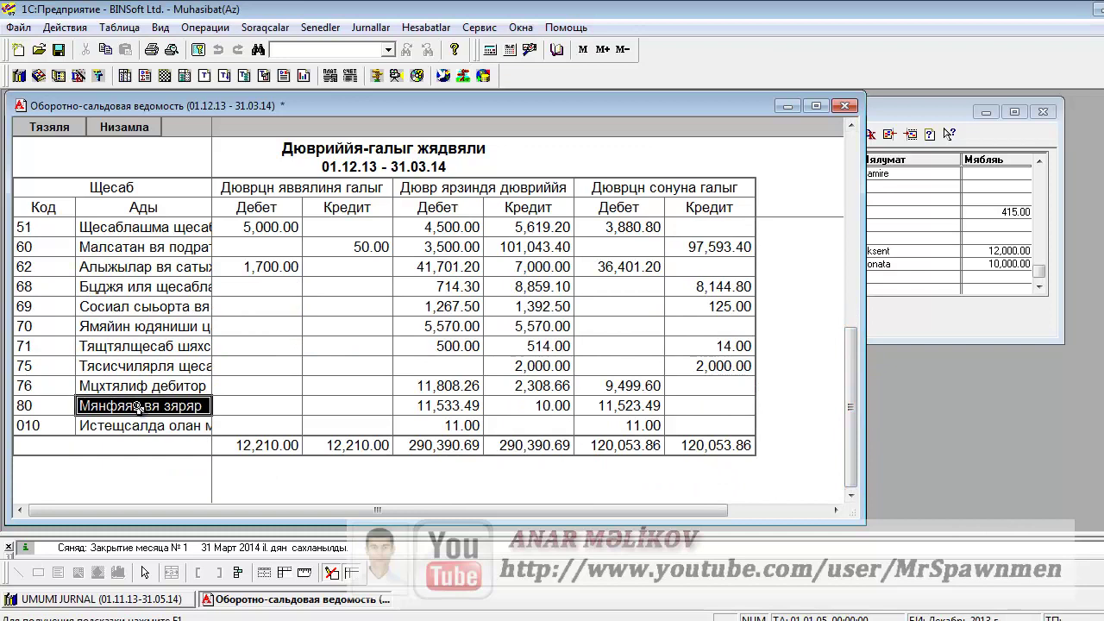
{"action": "left_click", "coordinate": [453, 412]}
{"action": "left_click", "coordinate": [627, 405]}
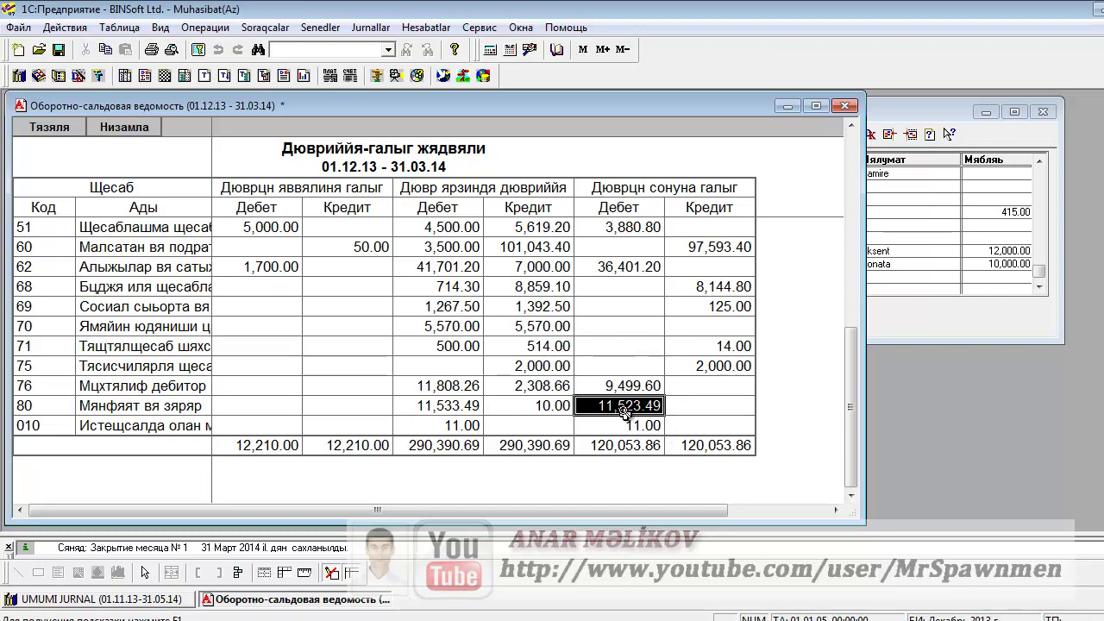
{"action": "left_click", "coordinate": [681, 411]}
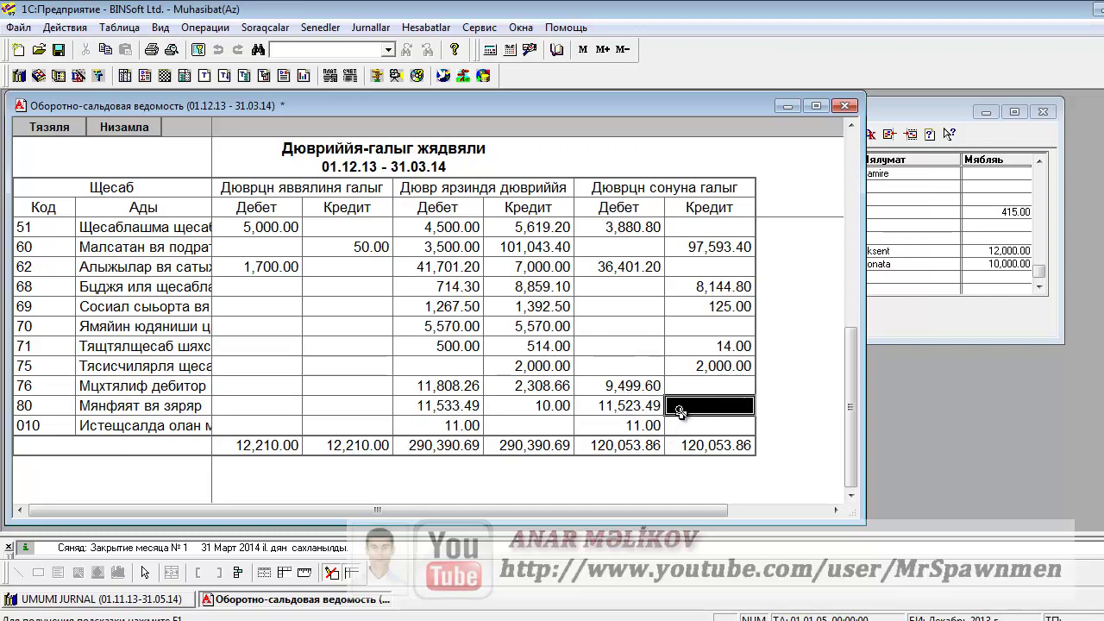
{"action": "left_click", "coordinate": [645, 406]}
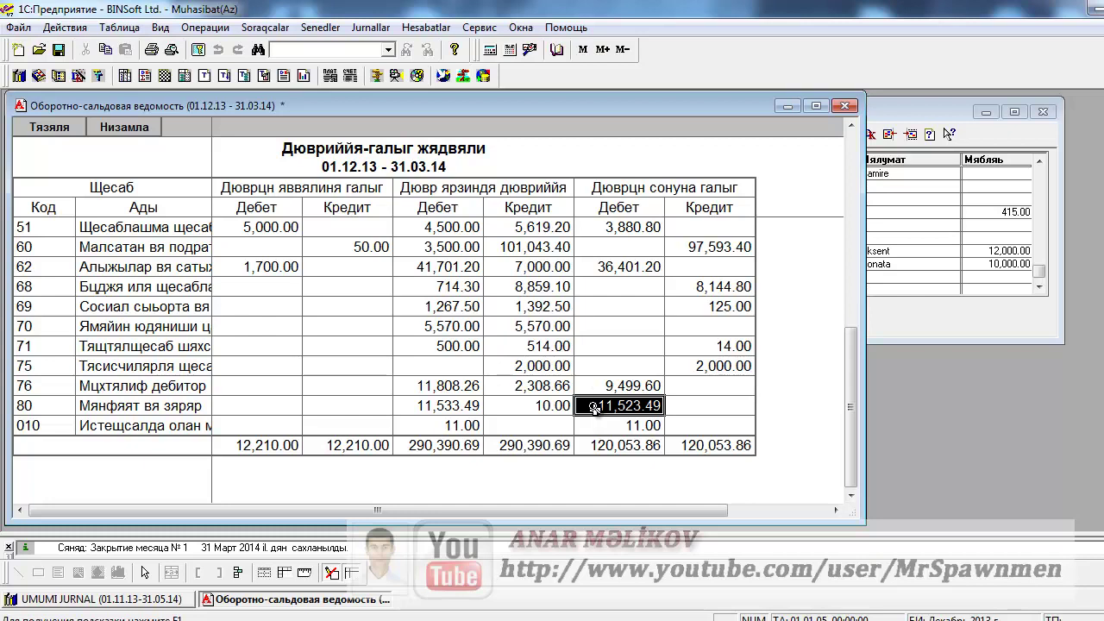
{"action": "left_click", "coordinate": [681, 407]}
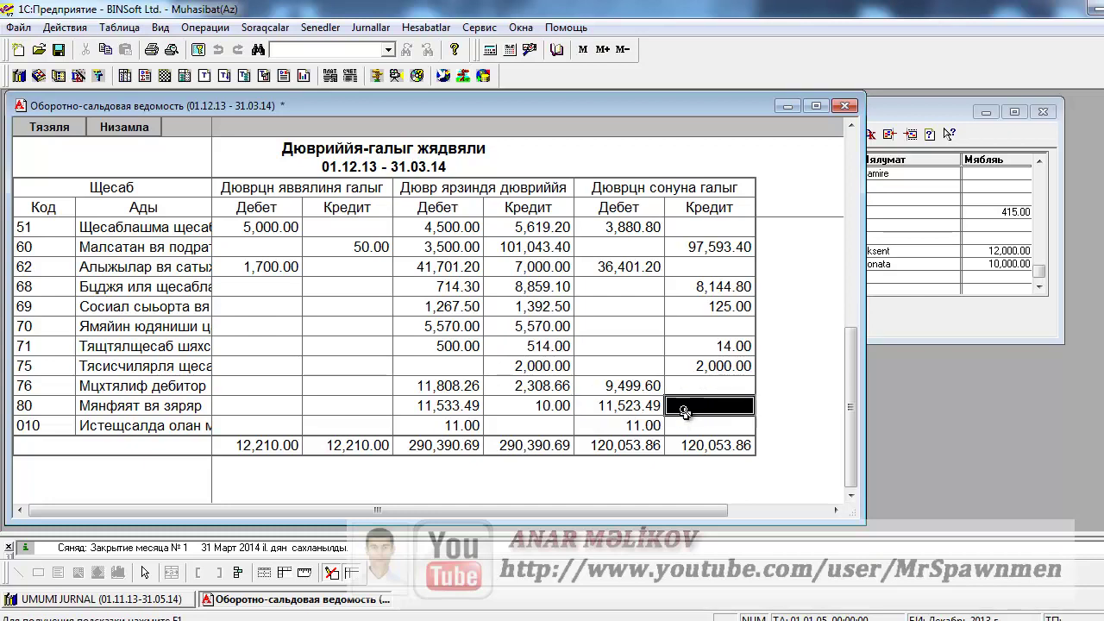
{"action": "left_click", "coordinate": [662, 401]}
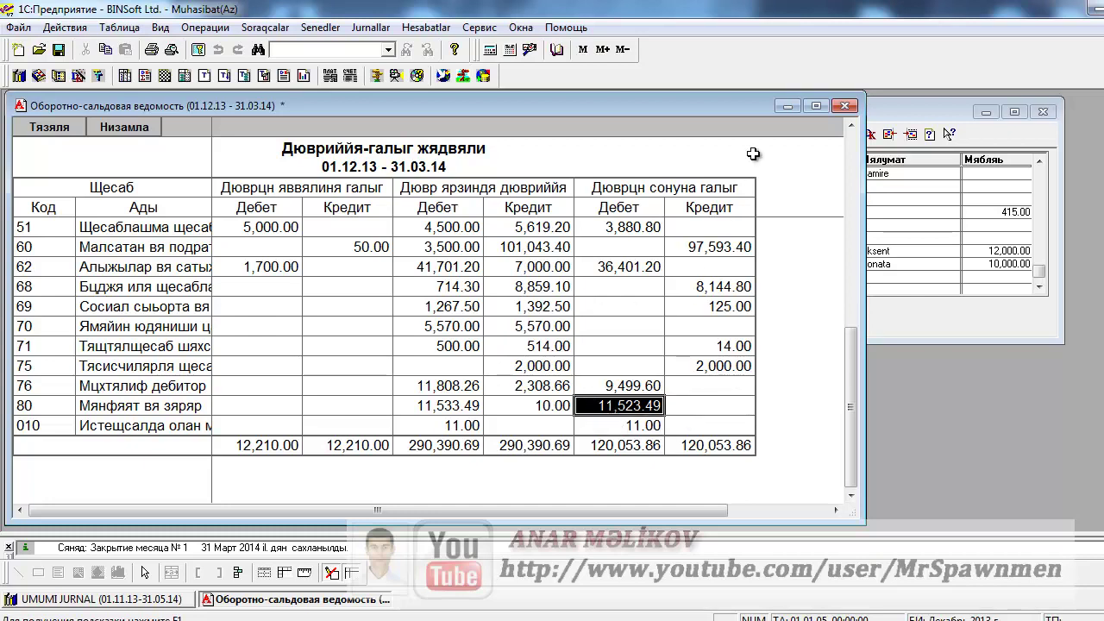
{"action": "left_click", "coordinate": [845, 106]}
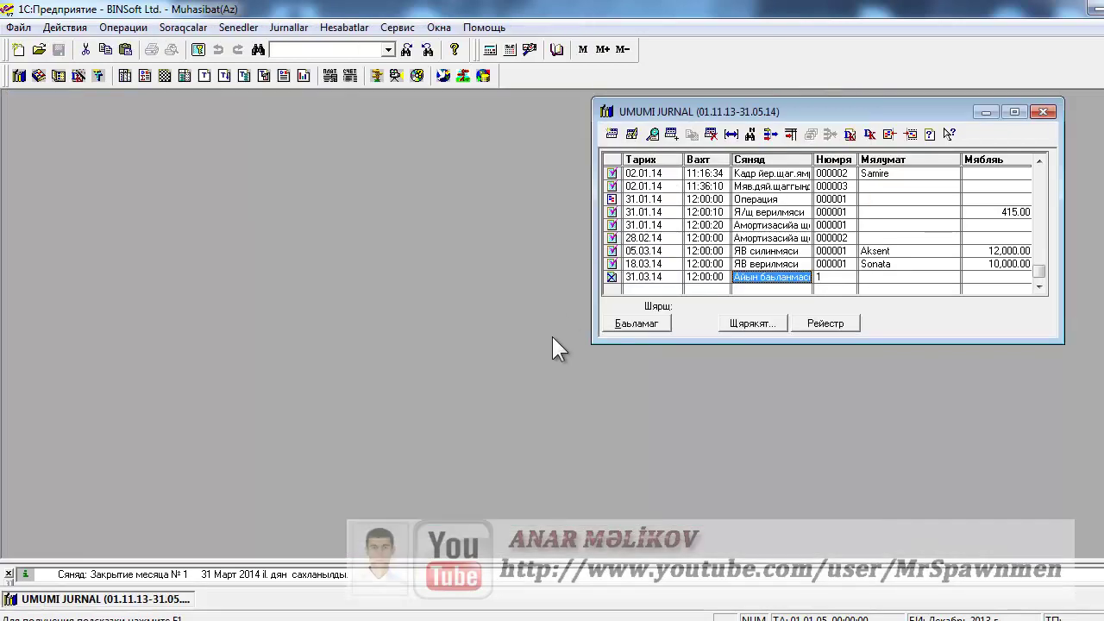